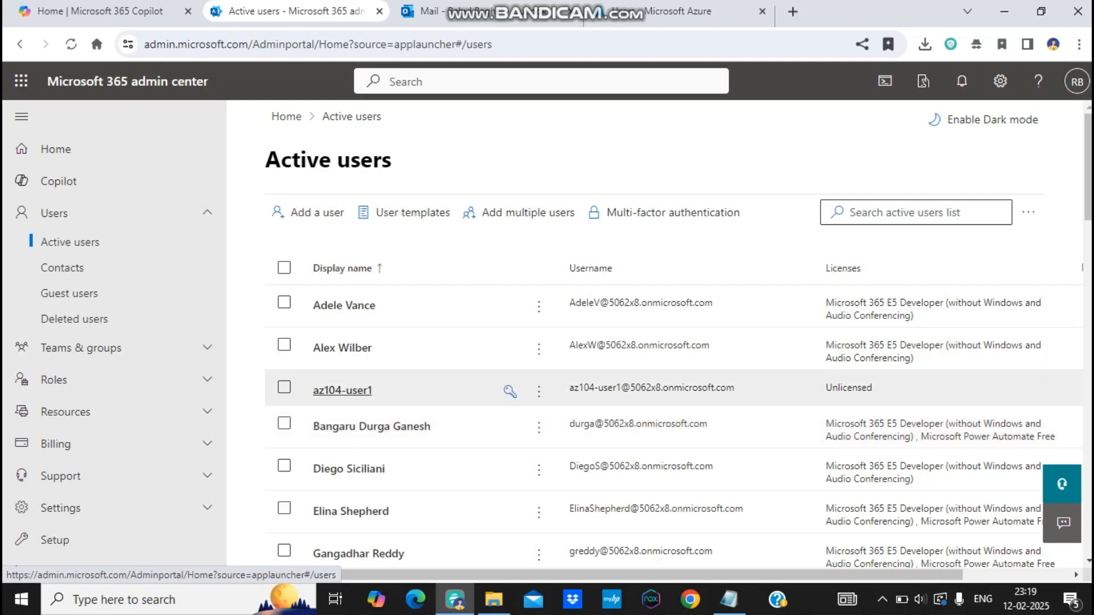
click(342, 391)
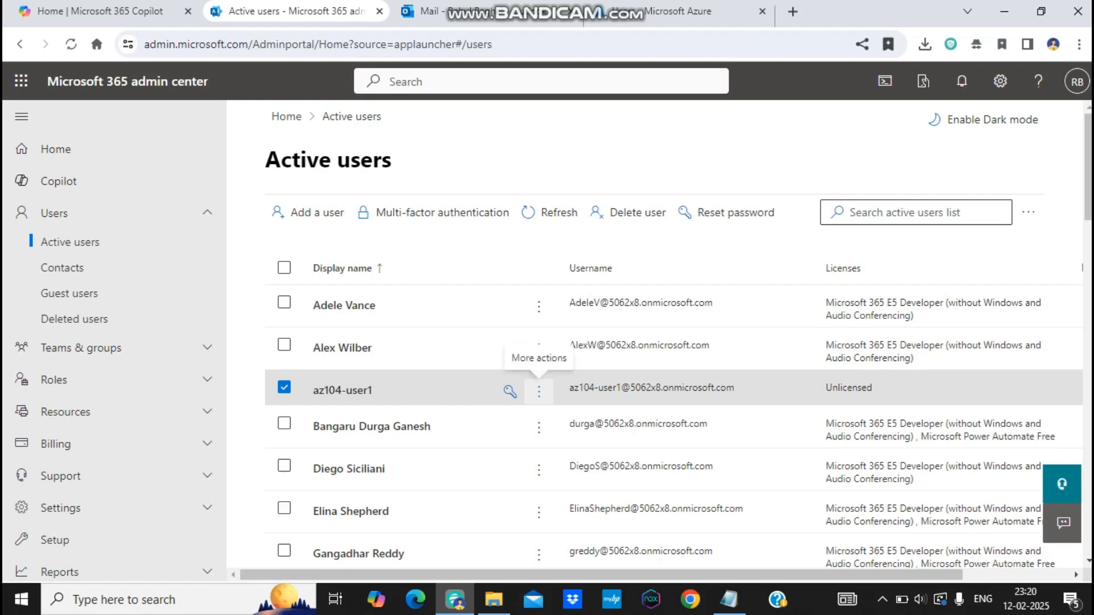
click(342, 390)
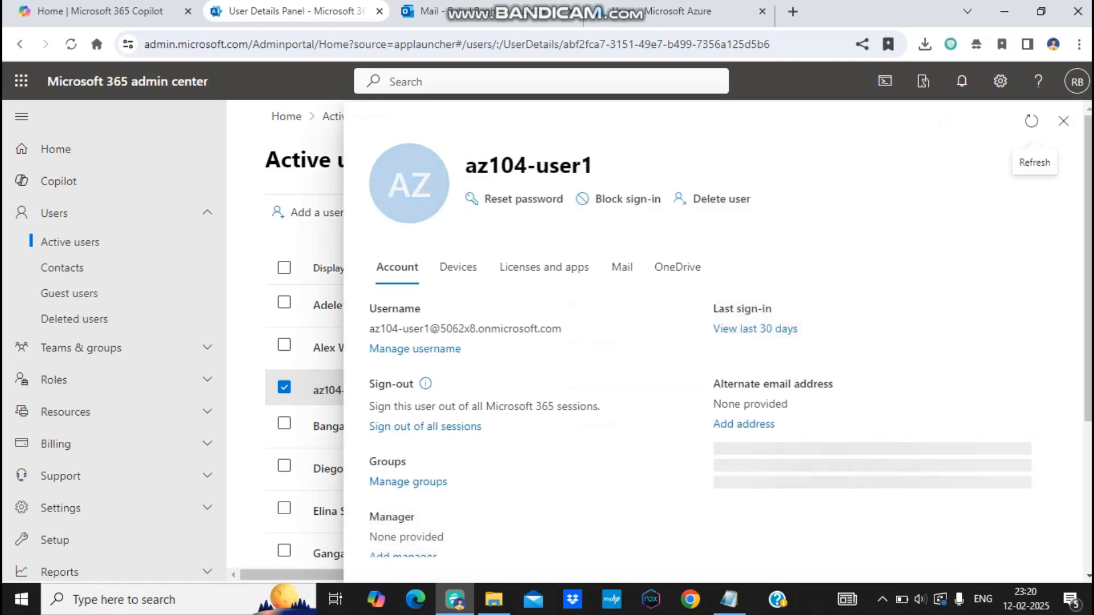
click(677, 266)
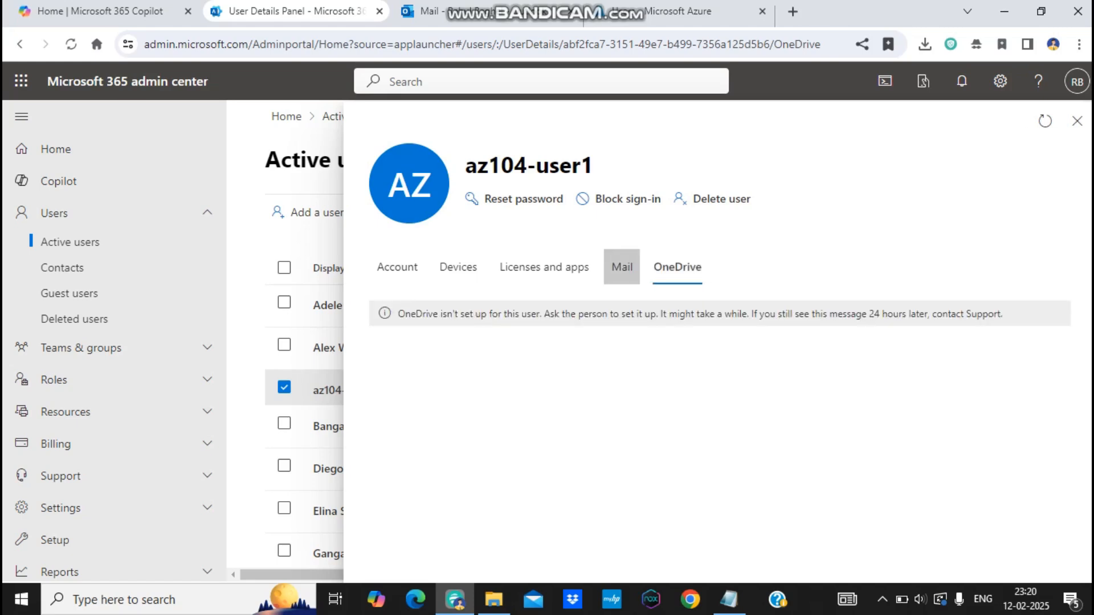
click(622, 266)
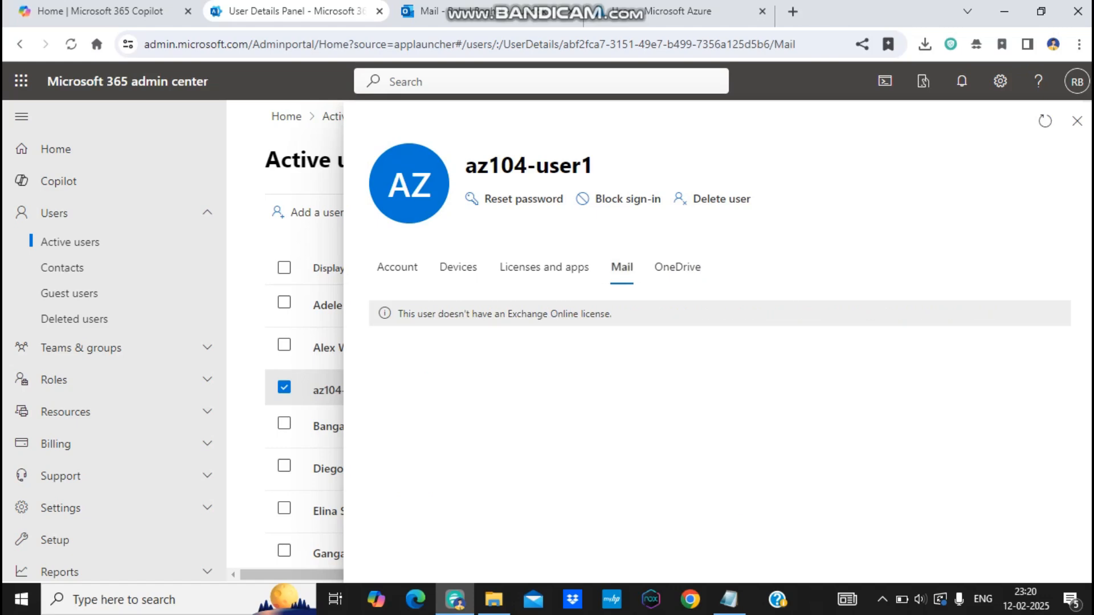
drag(442, 313, 613, 314)
click(677, 267)
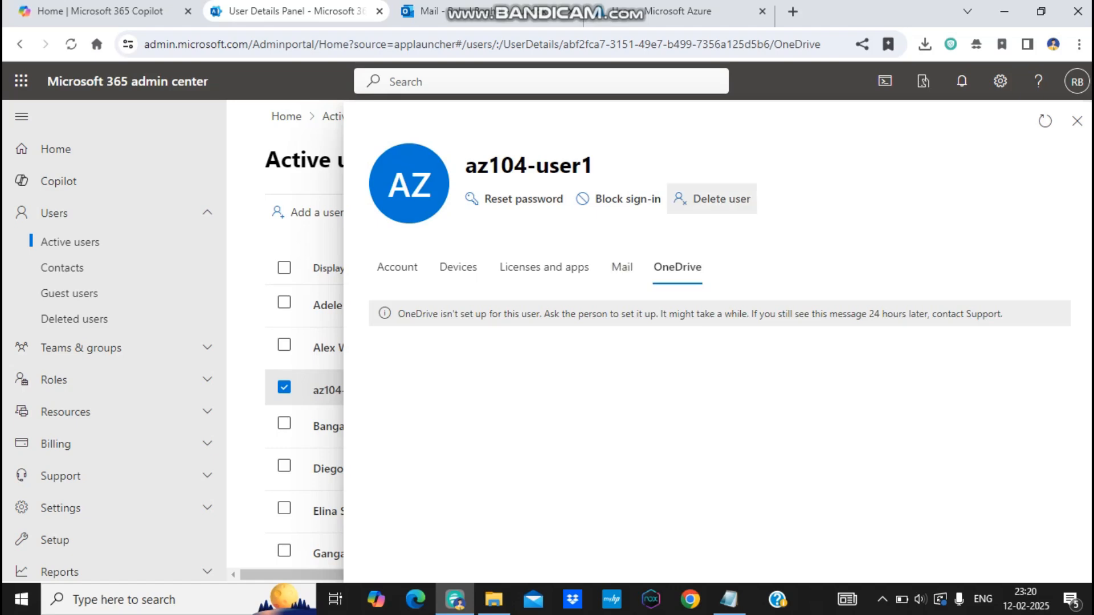
click(1077, 121)
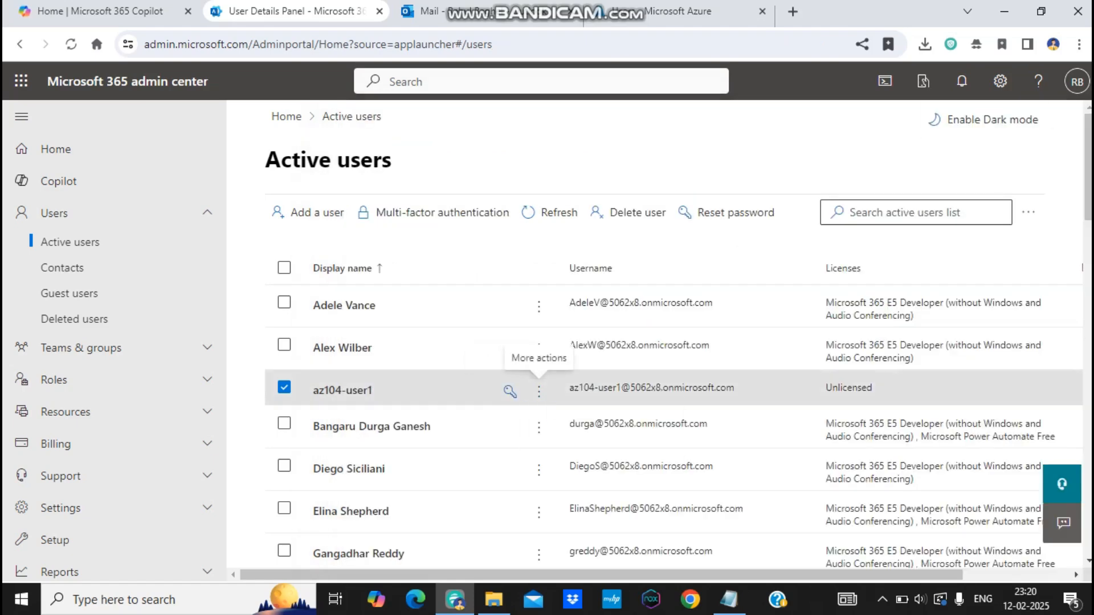
Step: Open az104-user1's actions menu and account details panel to reach Delete user
click(538, 391)
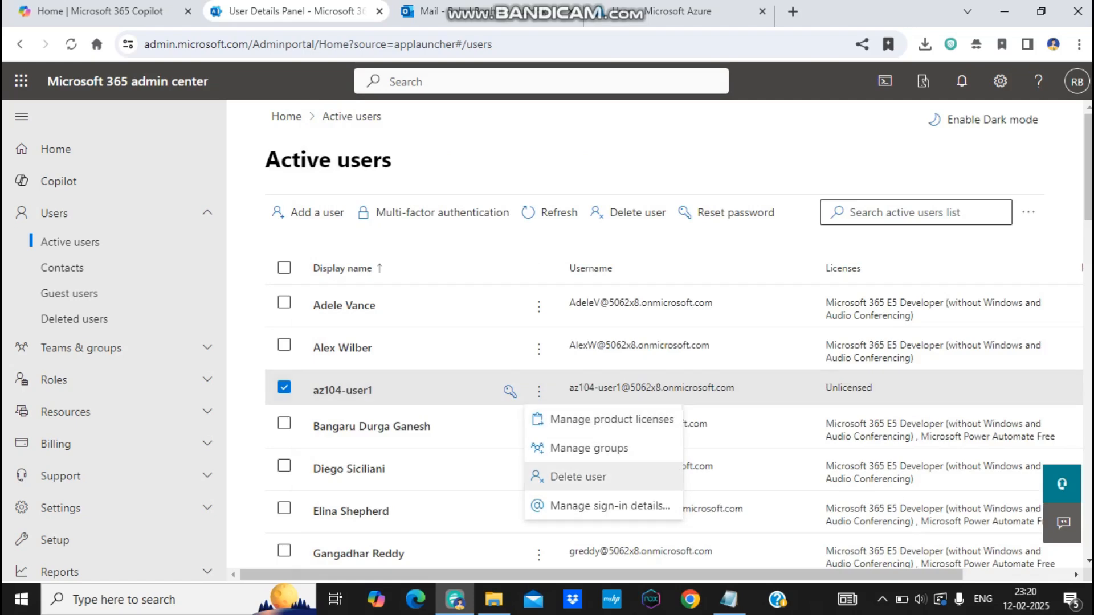
click(467, 470)
click(342, 390)
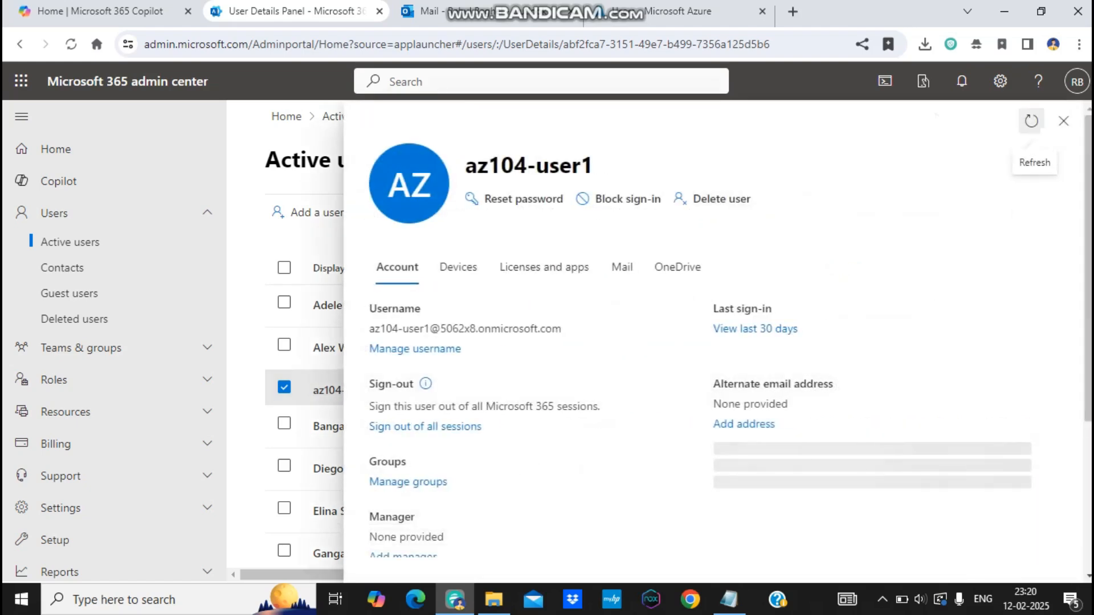
click(1063, 121)
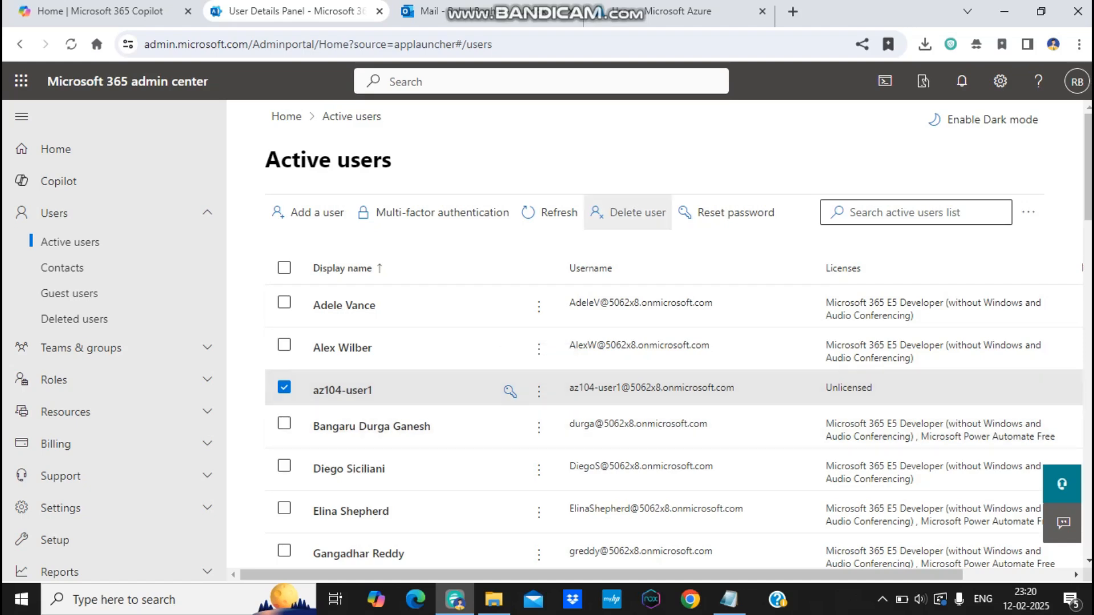
click(538, 391)
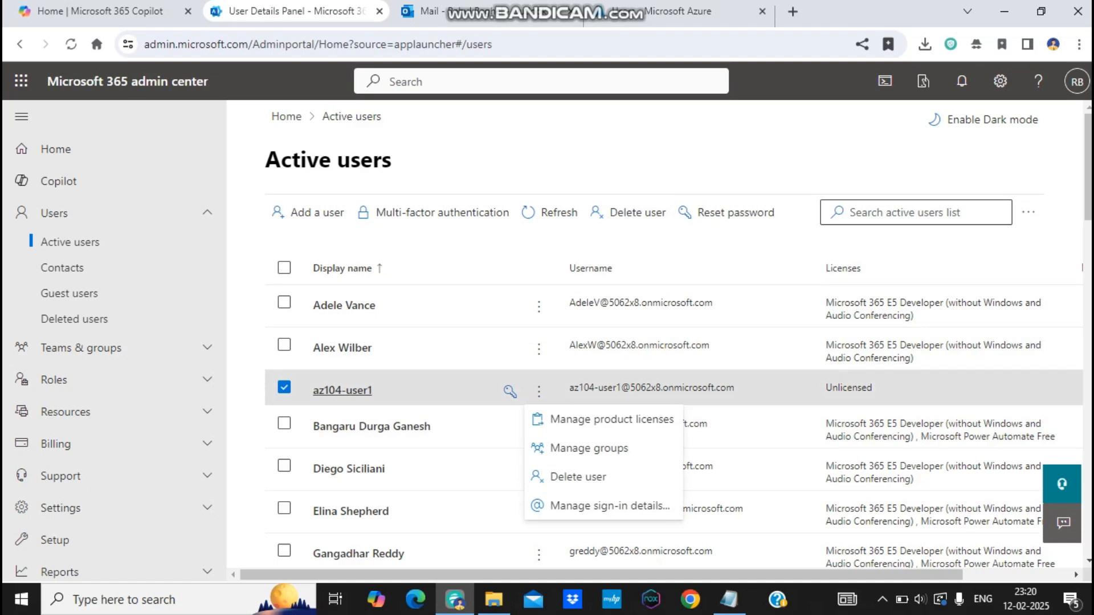
click(342, 390)
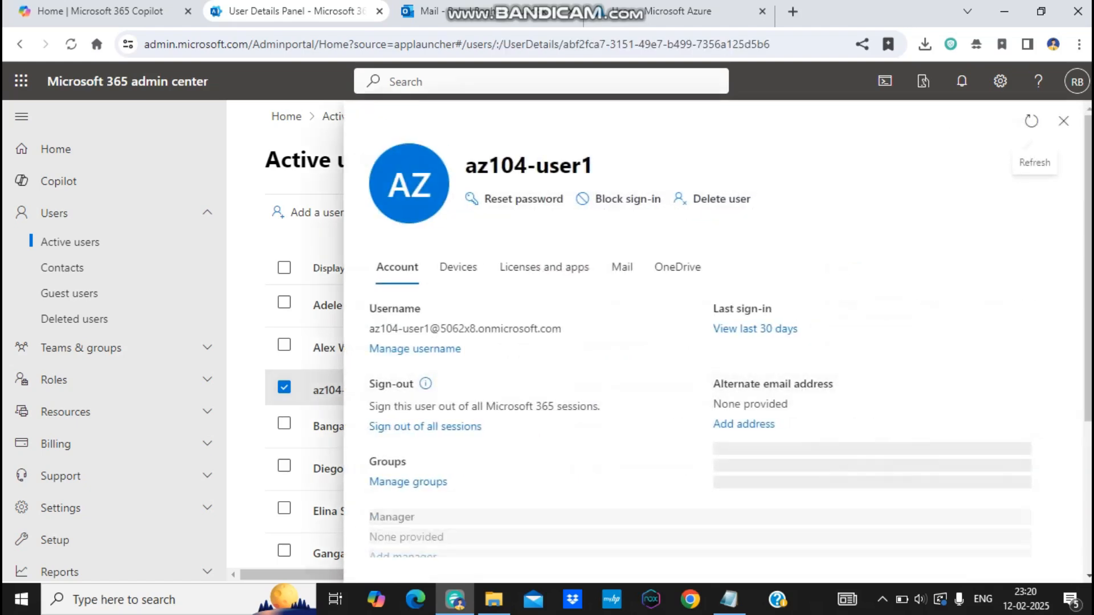
Step: Confirm deleting az104-user1 in the 'Delete this user?' panel and close the confirmation
click(712, 199)
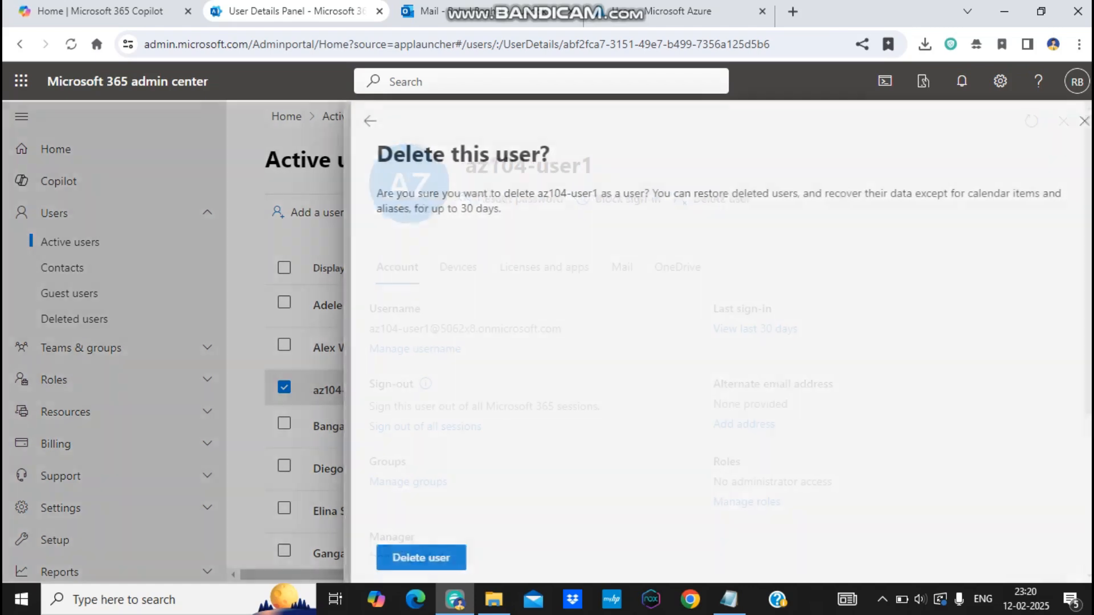
drag(408, 194, 496, 209)
click(504, 228)
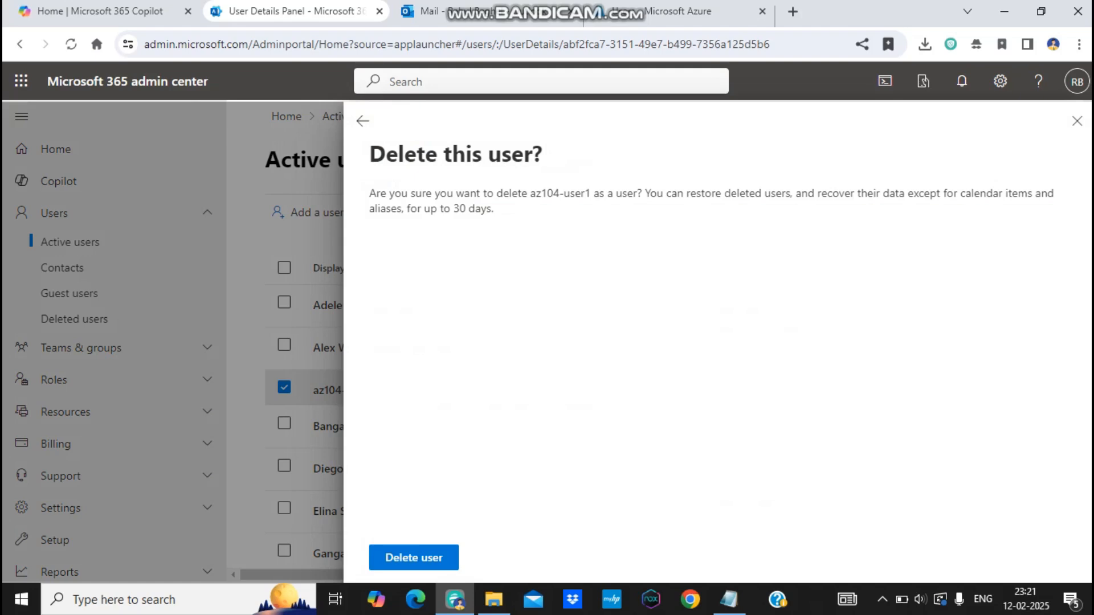
click(413, 558)
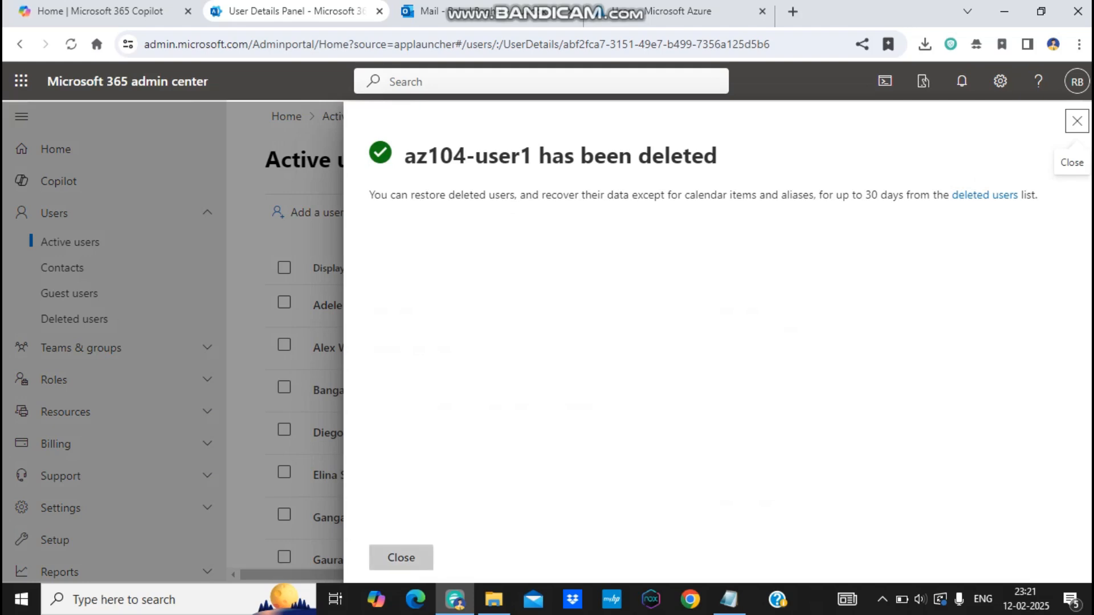
click(401, 557)
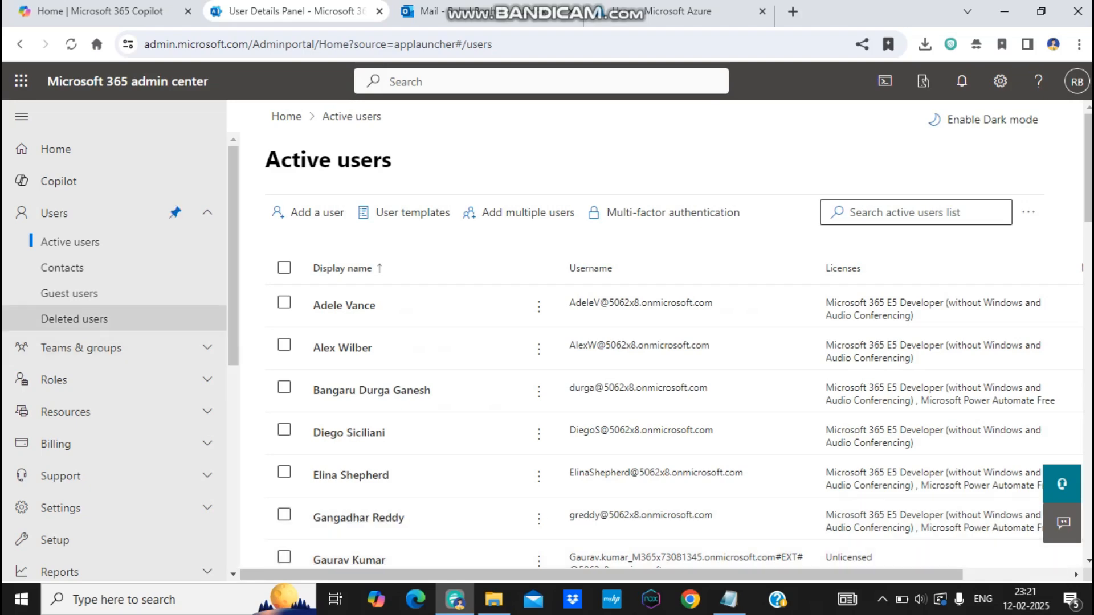
Step: In Deleted users, select az104-user1 and open its Restore user panel
click(74, 319)
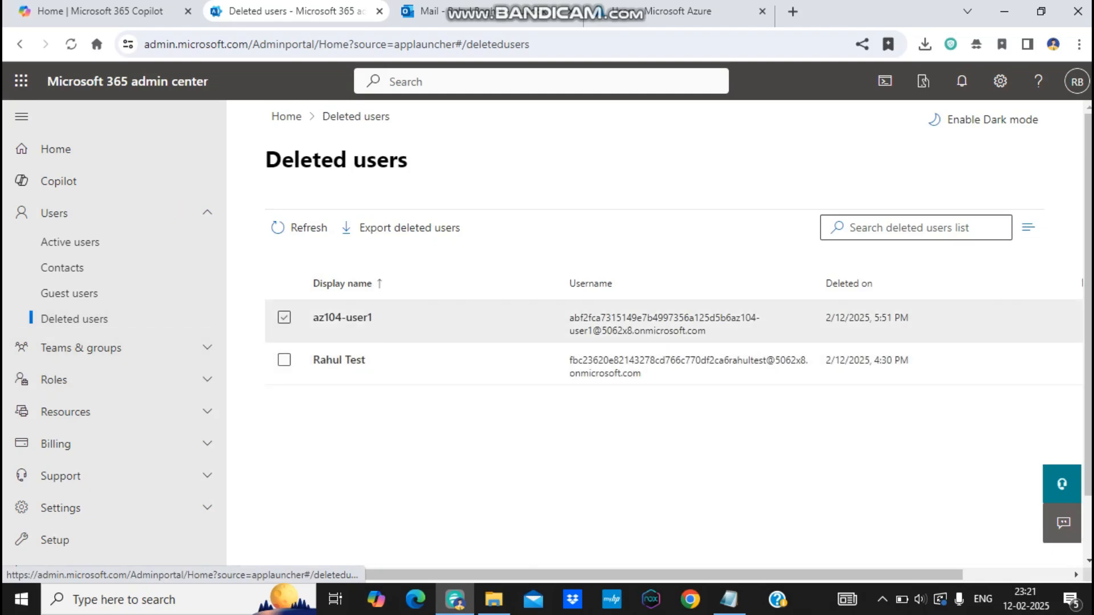
click(283, 318)
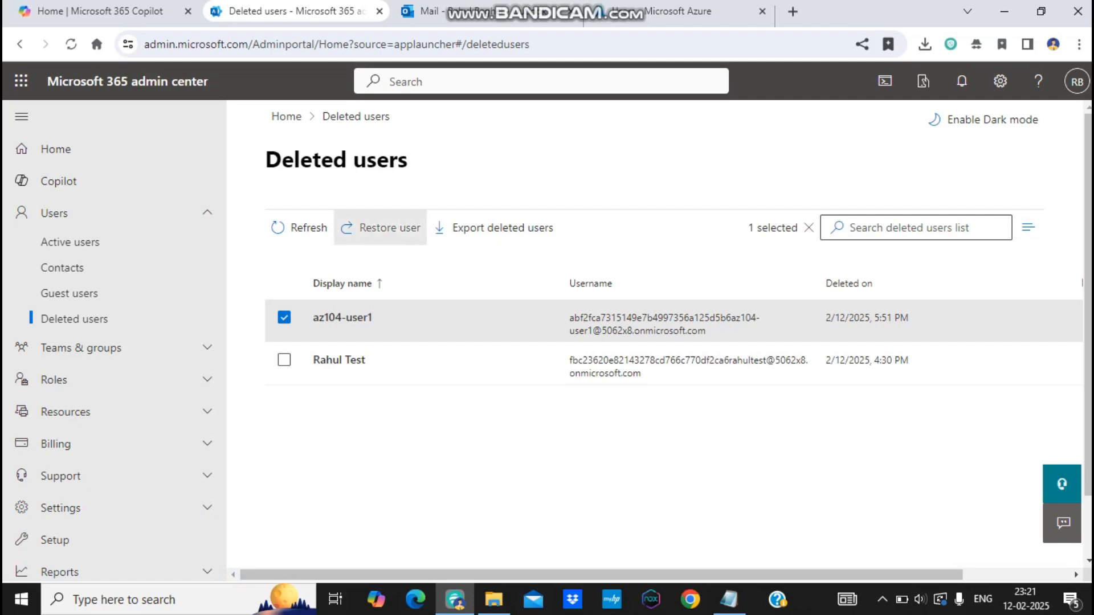
click(381, 227)
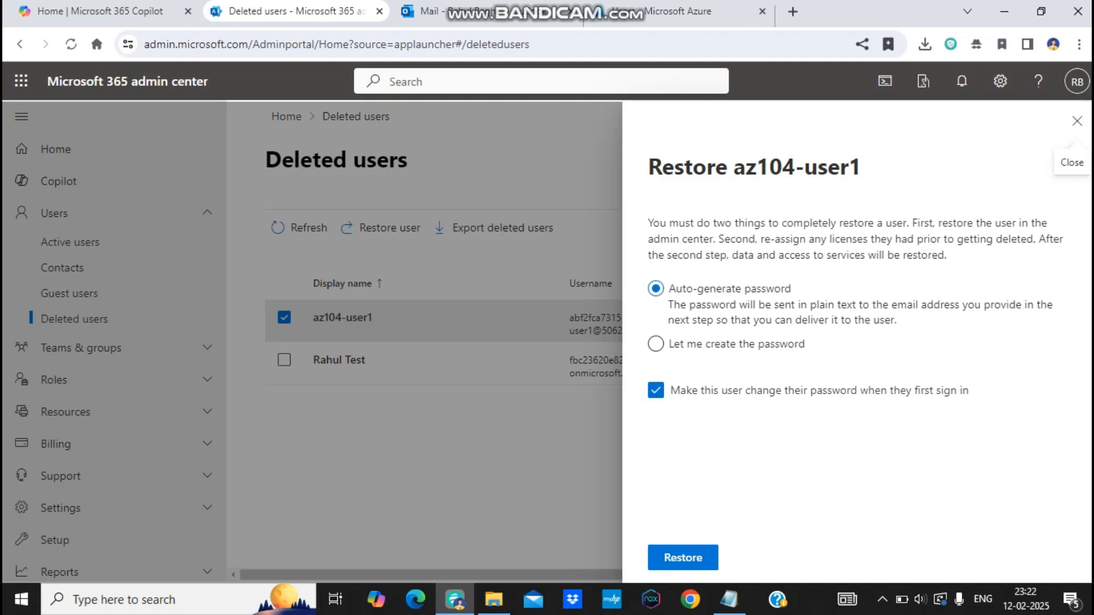
Step: Restore az104-user1 with an auto-generated password, then return to Active users
click(682, 557)
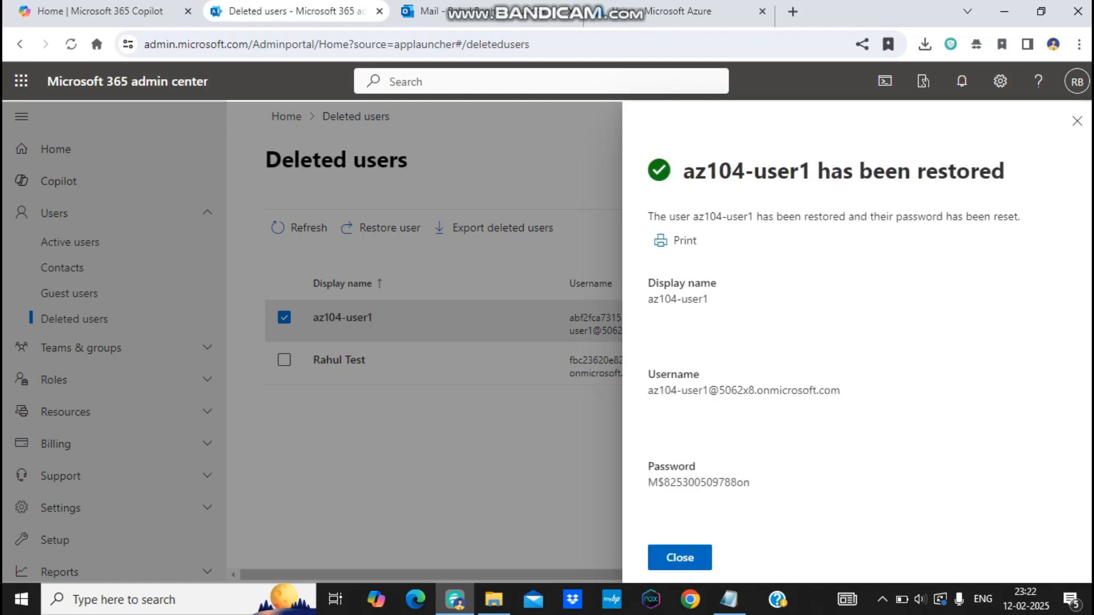
click(680, 557)
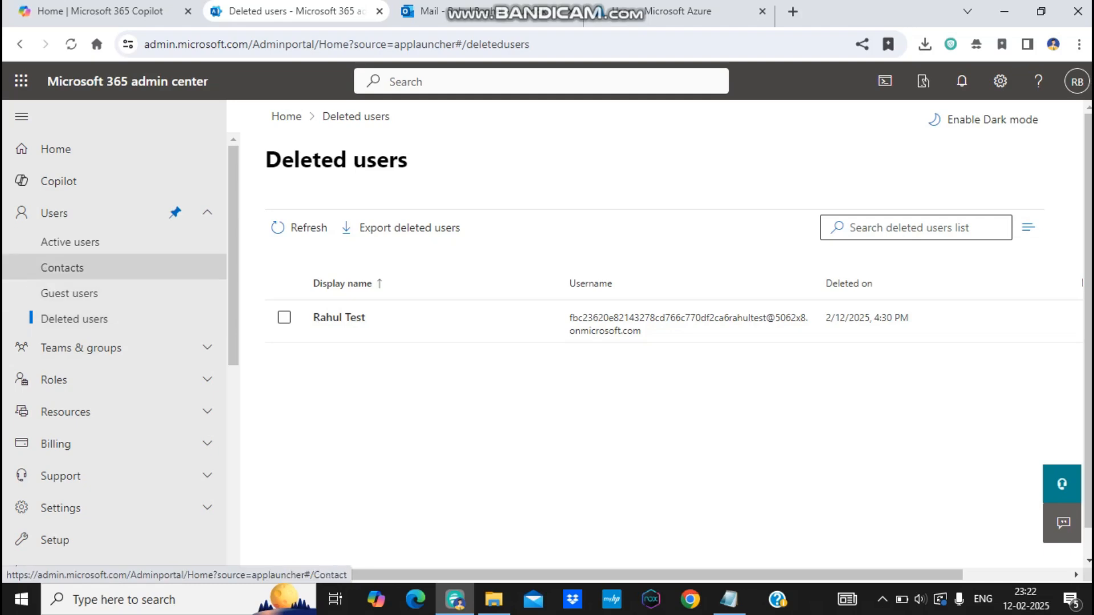
click(70, 241)
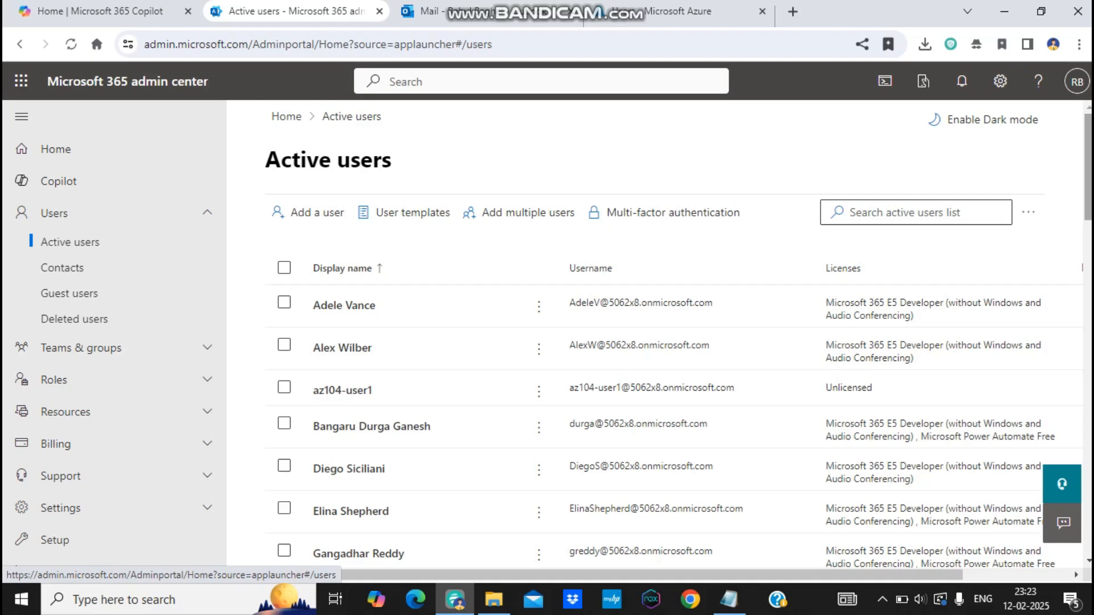
Step: Select the E5 Developer-licensed user further down the list and open their user details panel
scroll(678, 336, down, 1)
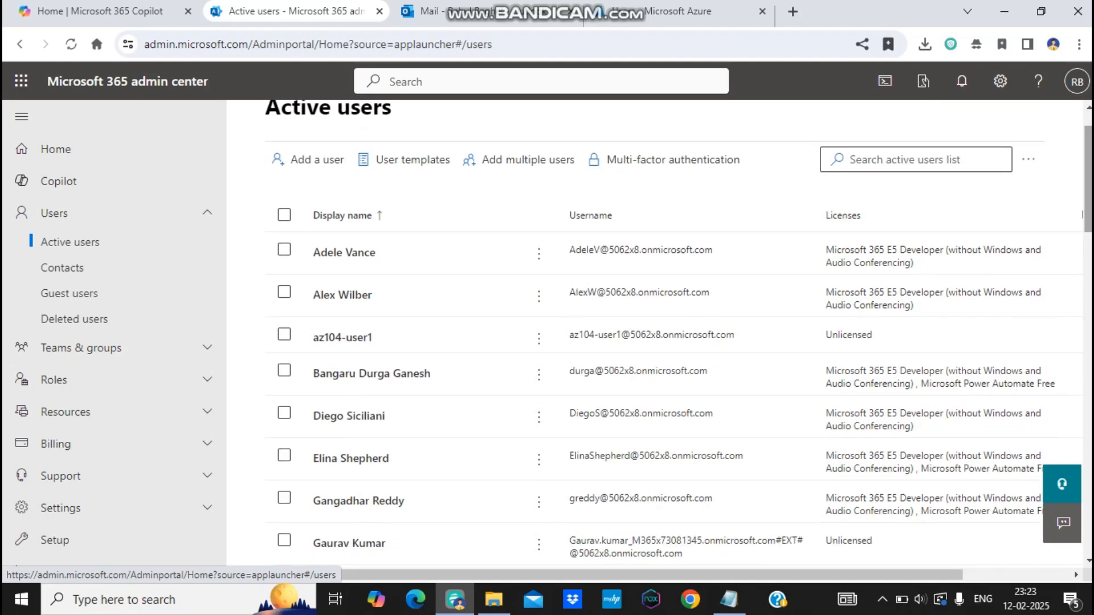
scroll(655, 342, down, 10)
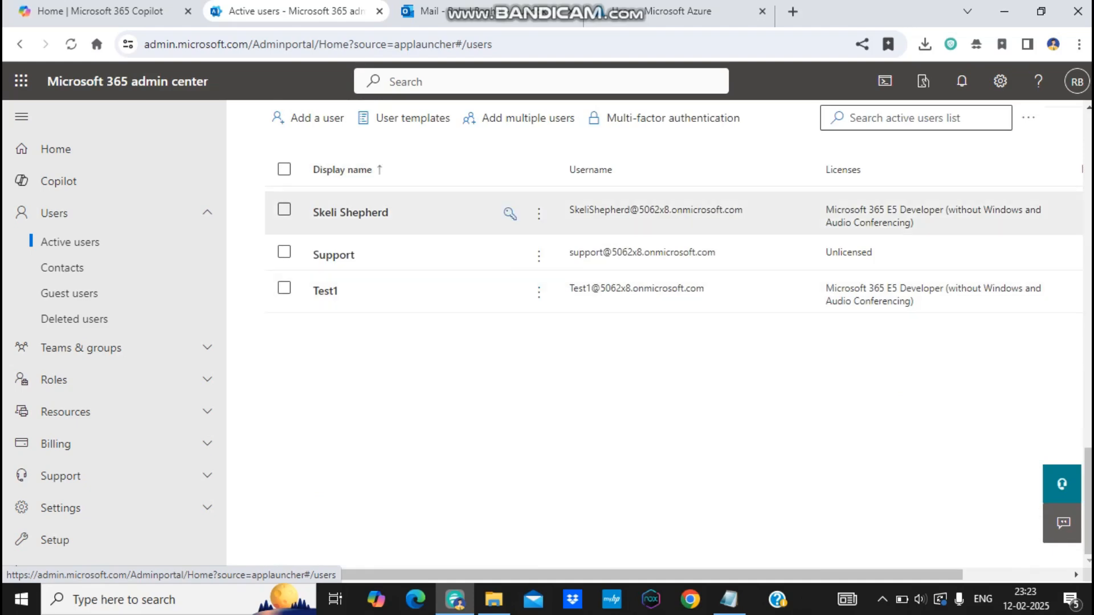
click(284, 210)
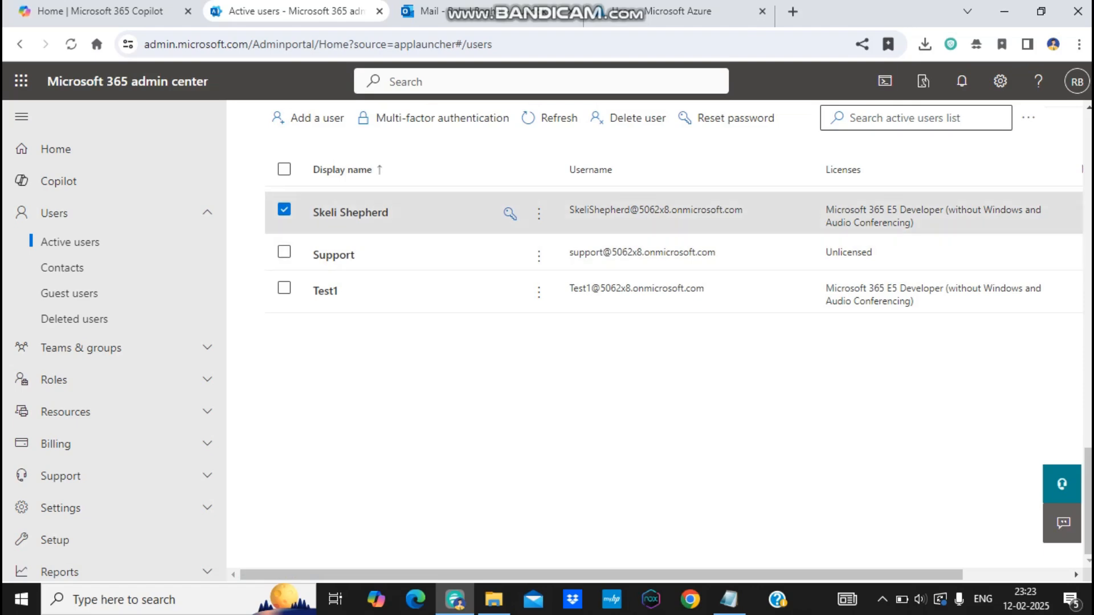
click(351, 213)
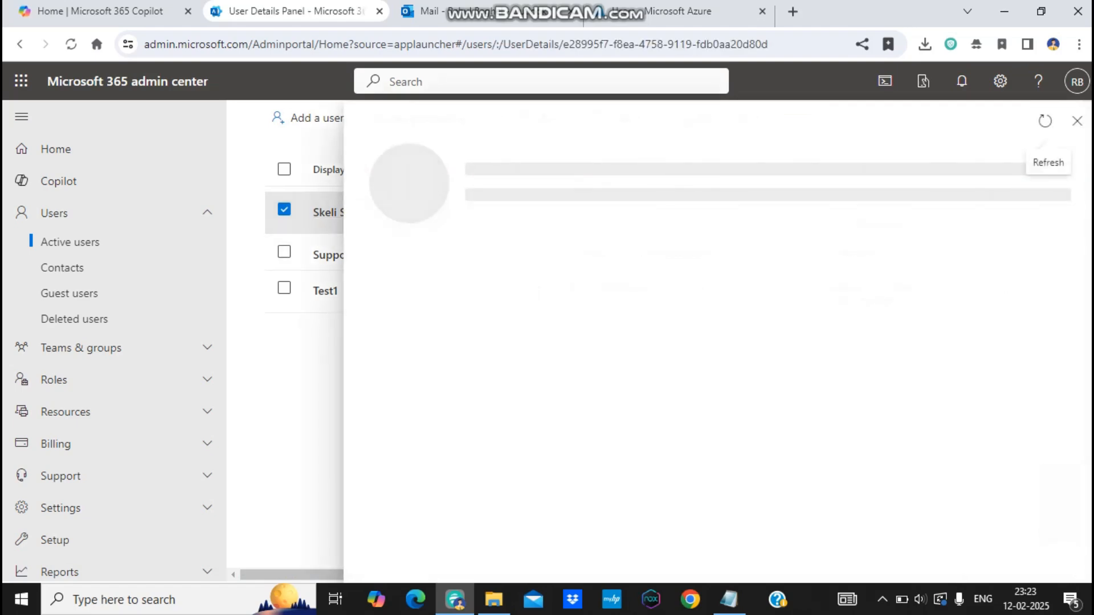
click(1076, 121)
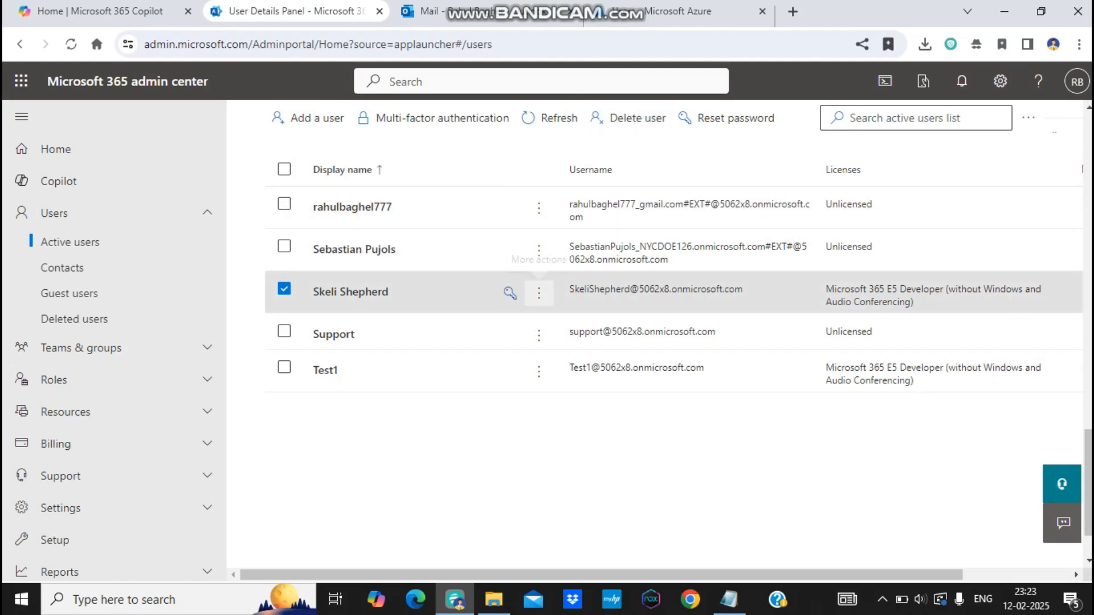
click(538, 293)
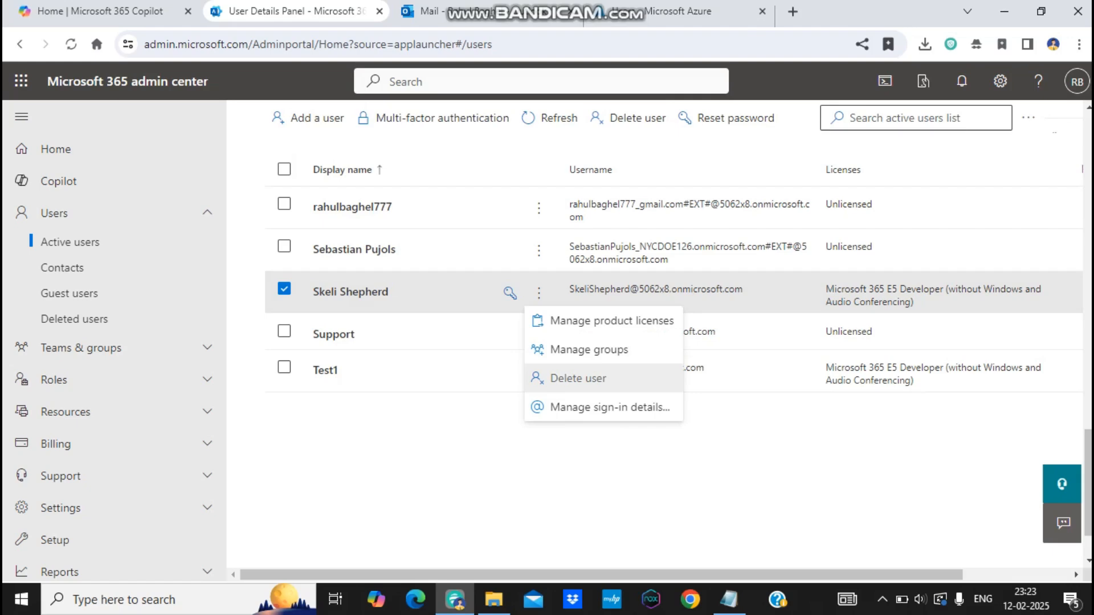
click(350, 292)
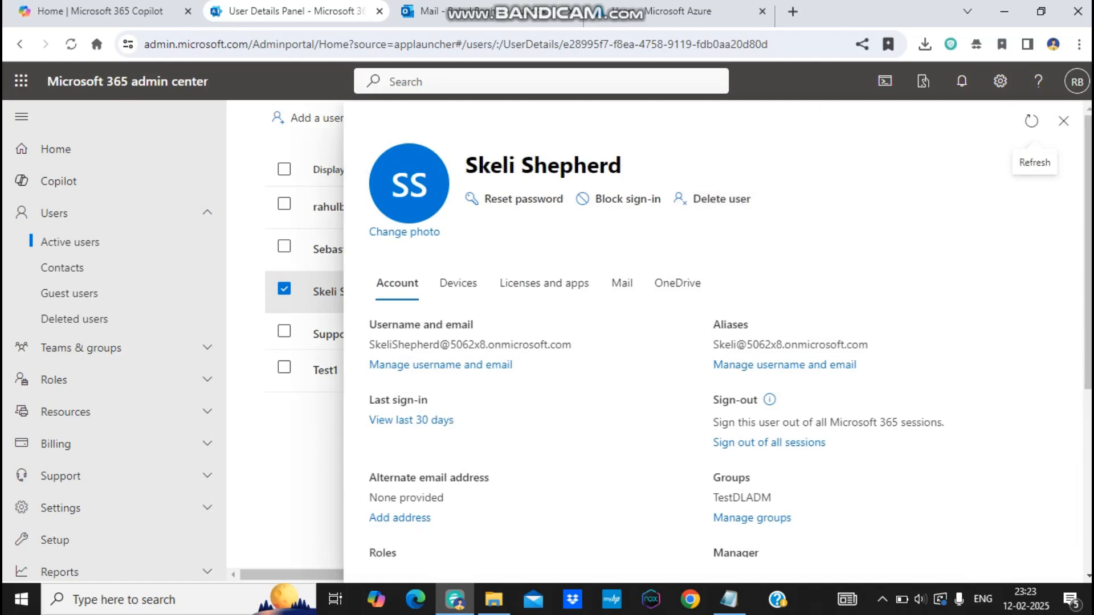
Step: View the user's Mail tab, then the OneDrive tab showing 0% of 1024 GB used
click(621, 283)
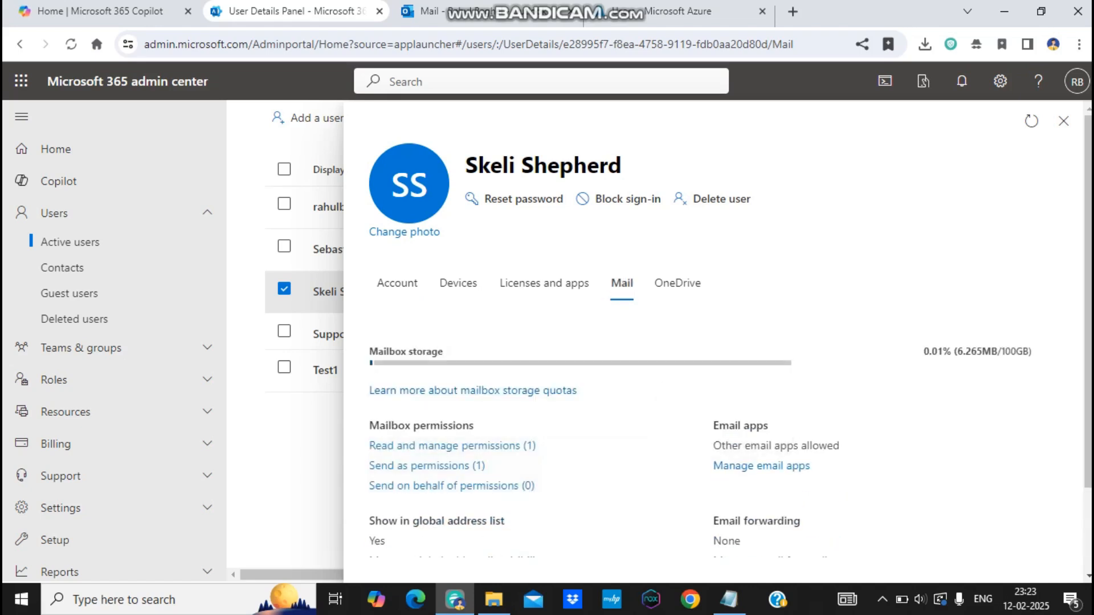
click(677, 283)
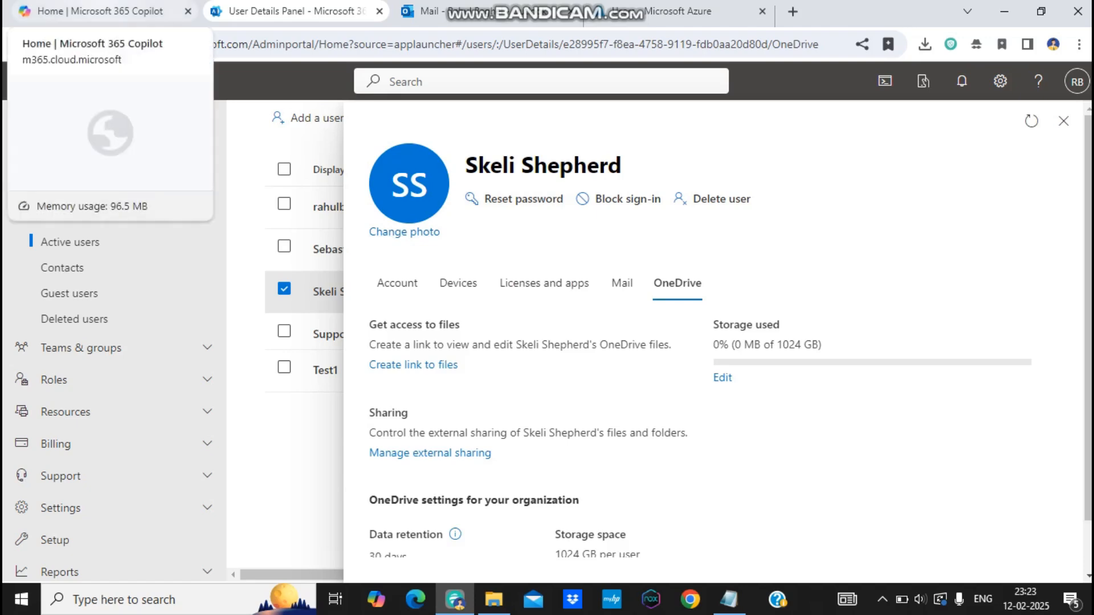
click(102, 12)
click(256, 11)
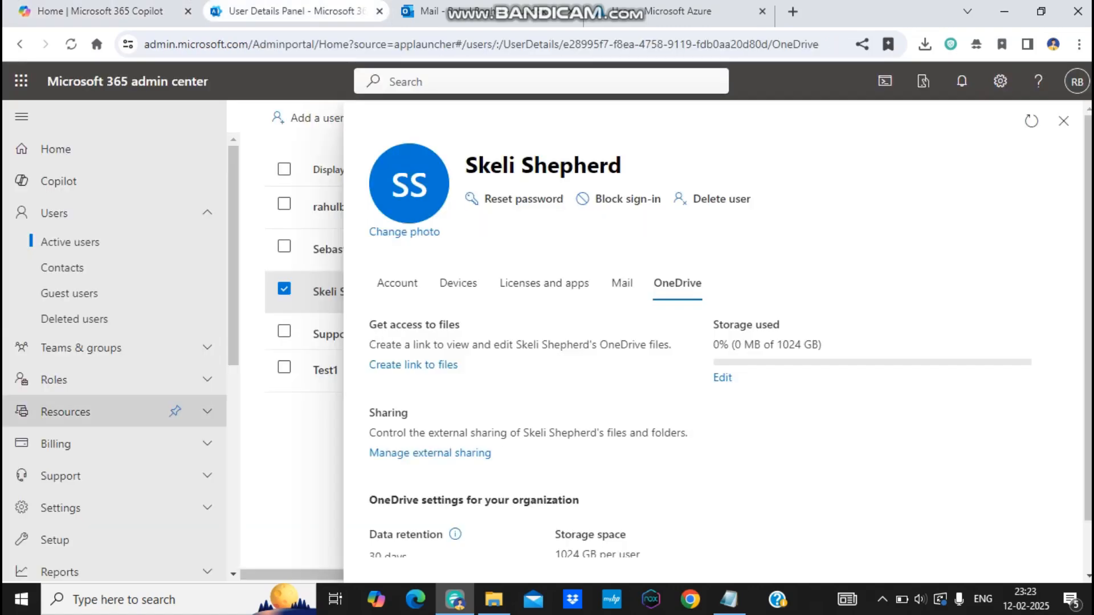
scroll(114, 484, down, 6)
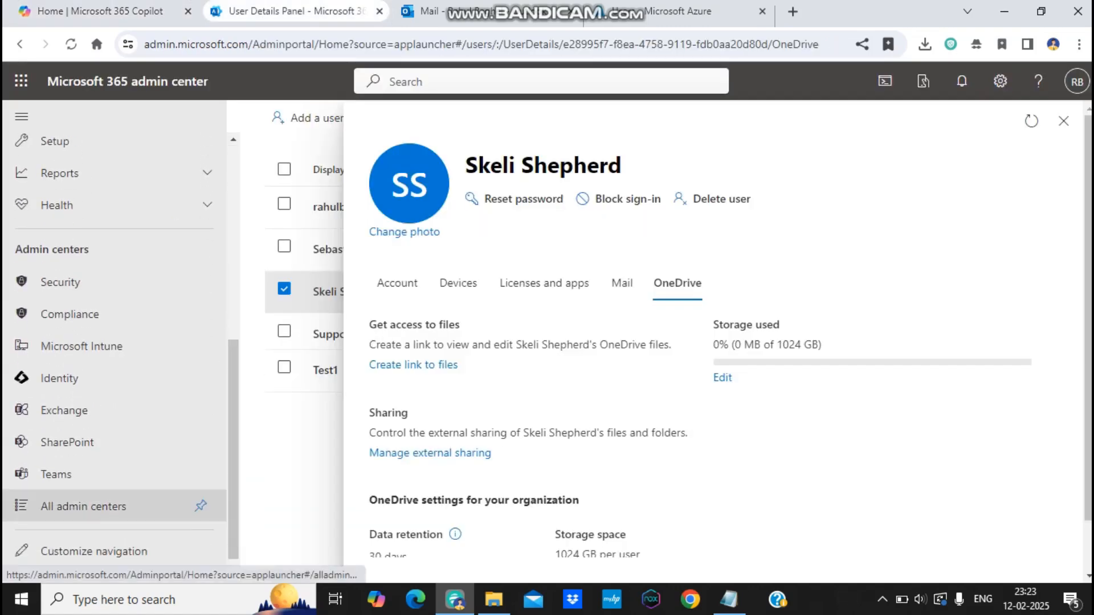
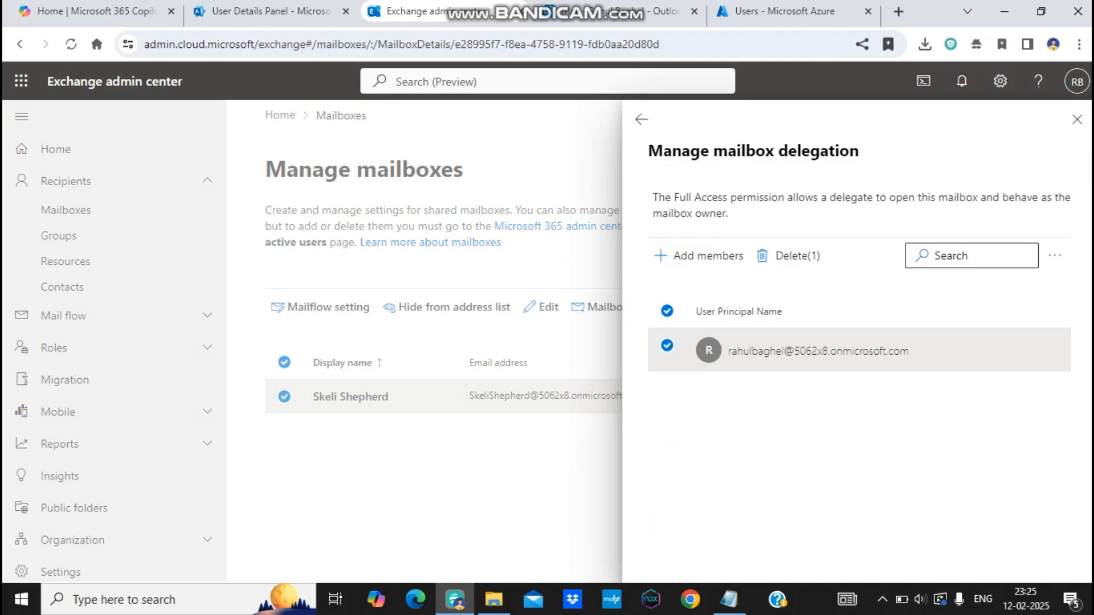
Step: Return to the user's mail details showing Read and manage (1) and Send as (1) permissions
key(ctrl+shift+Tab)
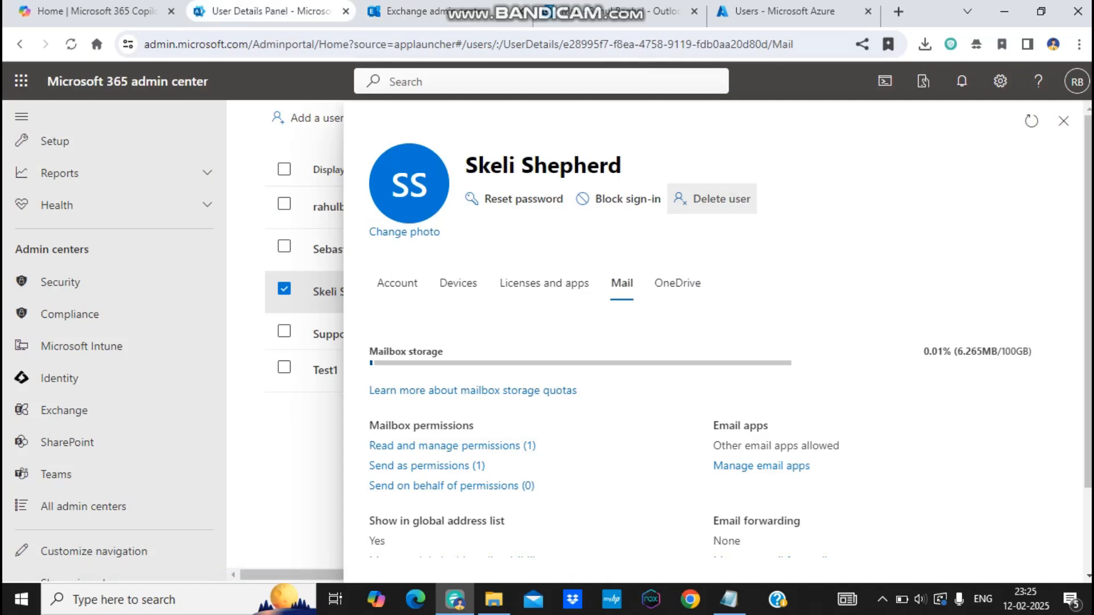
Step: Start deleting the departing user and duplicate the admin page to show Active users
click(712, 199)
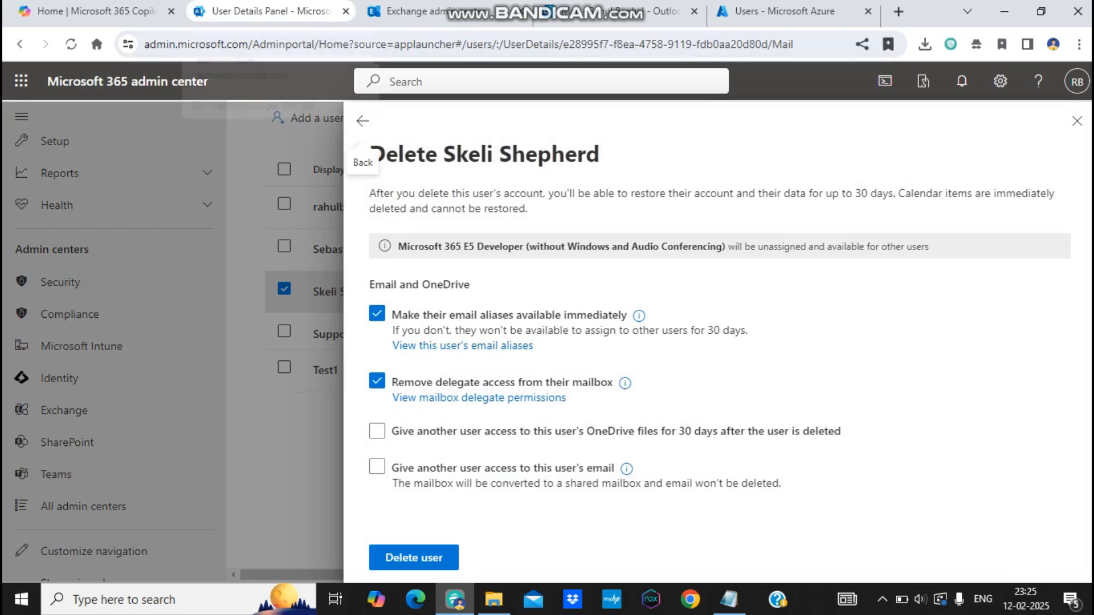
right_click(283, 11)
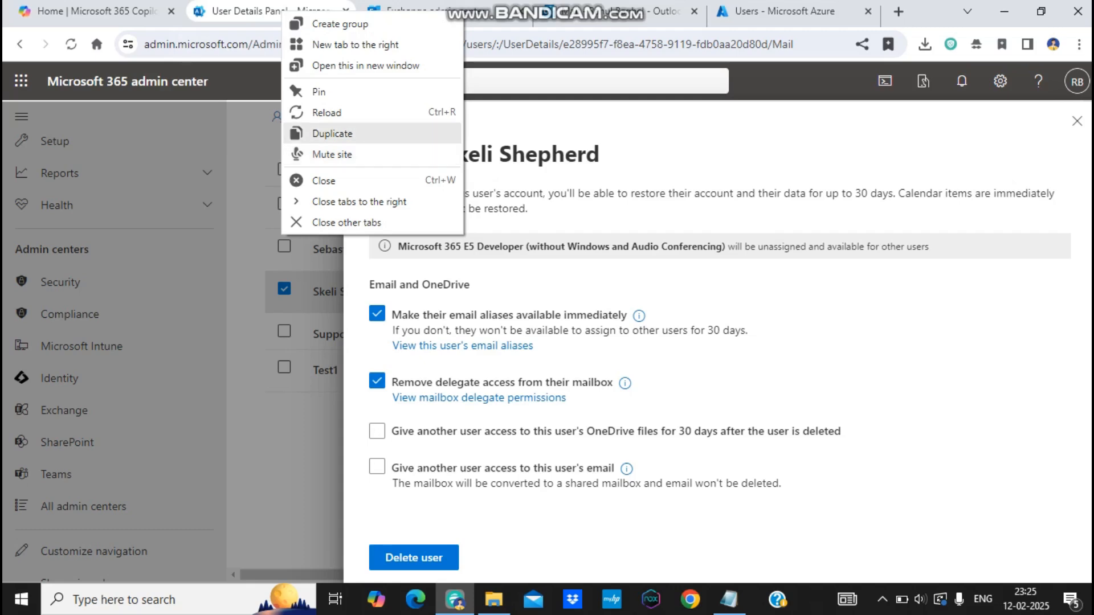
click(332, 133)
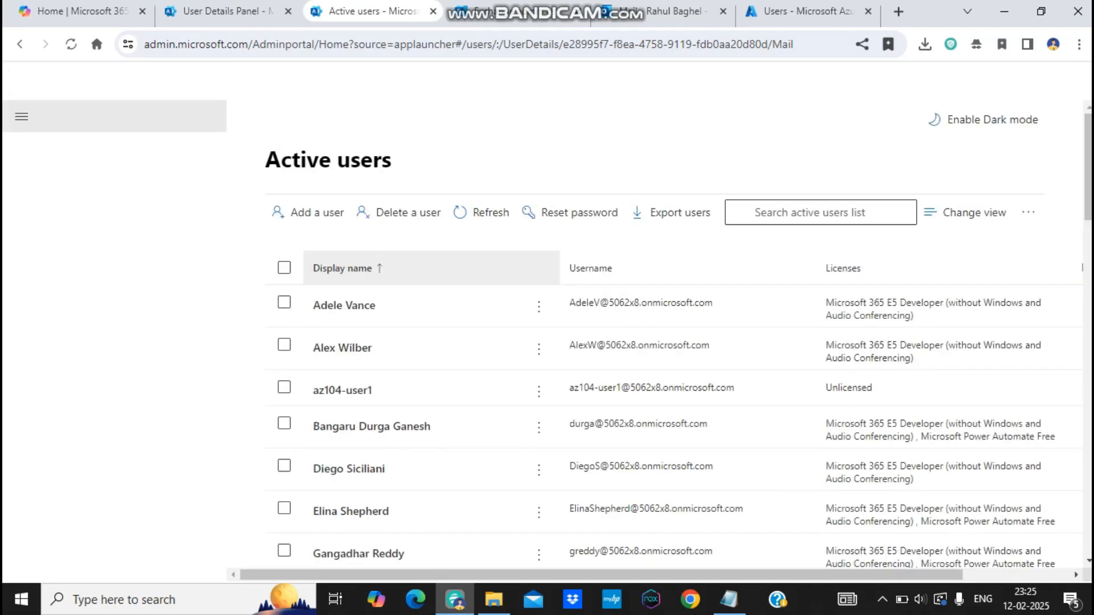
Step: Select a test account in the duplicate page, review its delete warning, then return to the departing user's panel
click(284, 387)
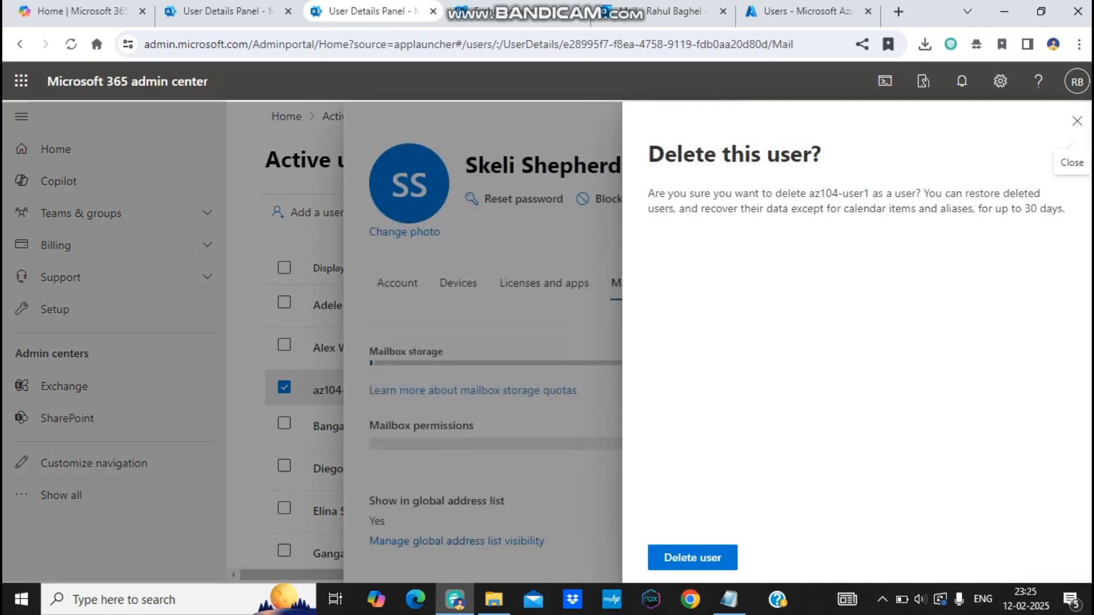
drag(654, 193, 1045, 209)
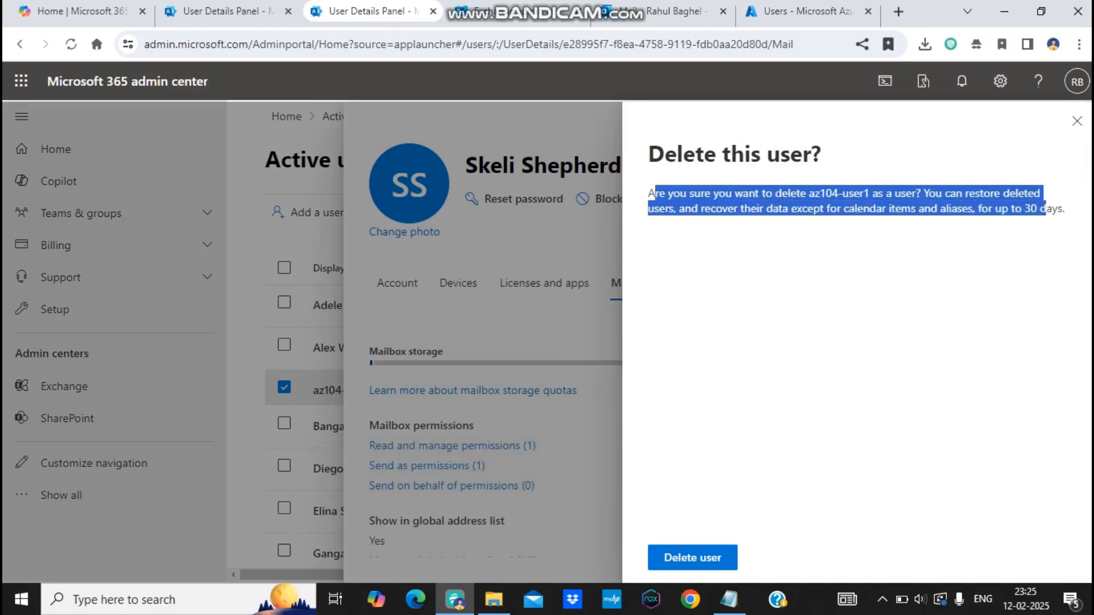
click(1046, 209)
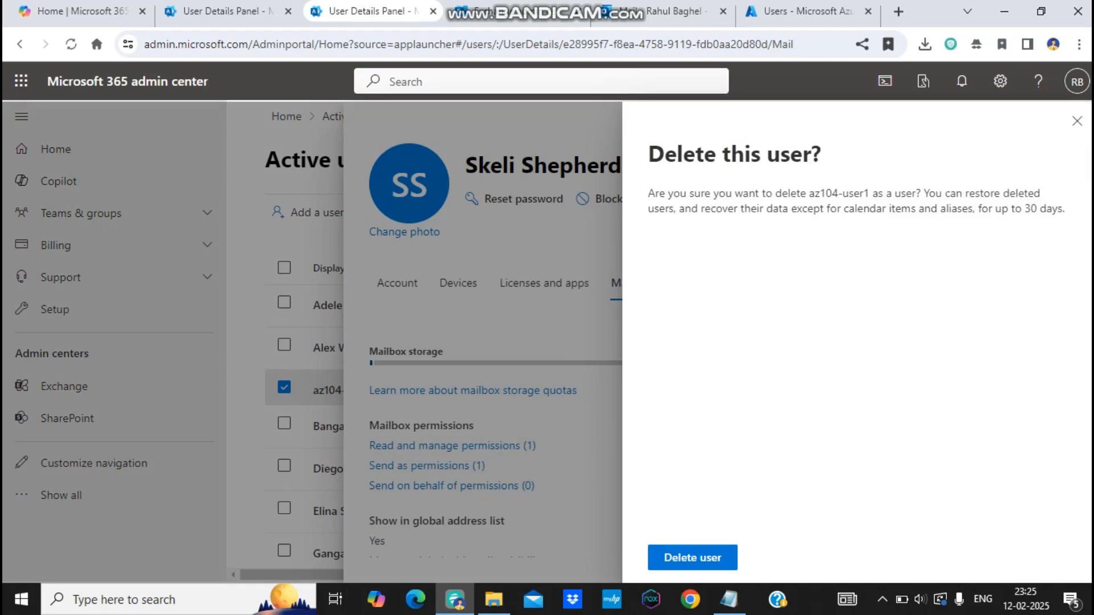
key(ctrl+shift+Tab)
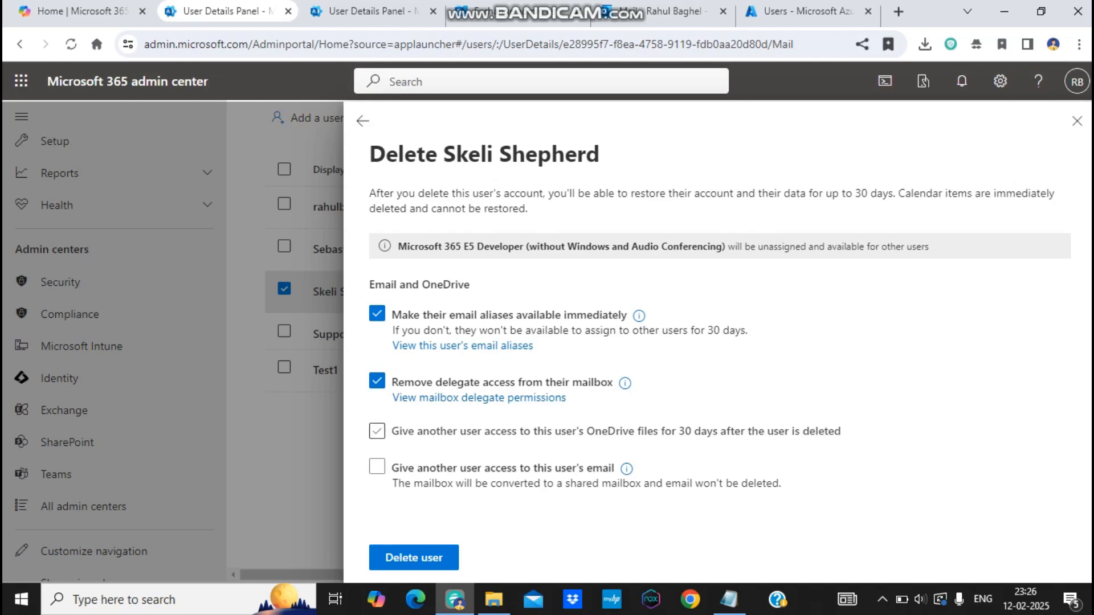
Step: Give the colleague 30-day access to the departing user's OneDrive files
click(376, 431)
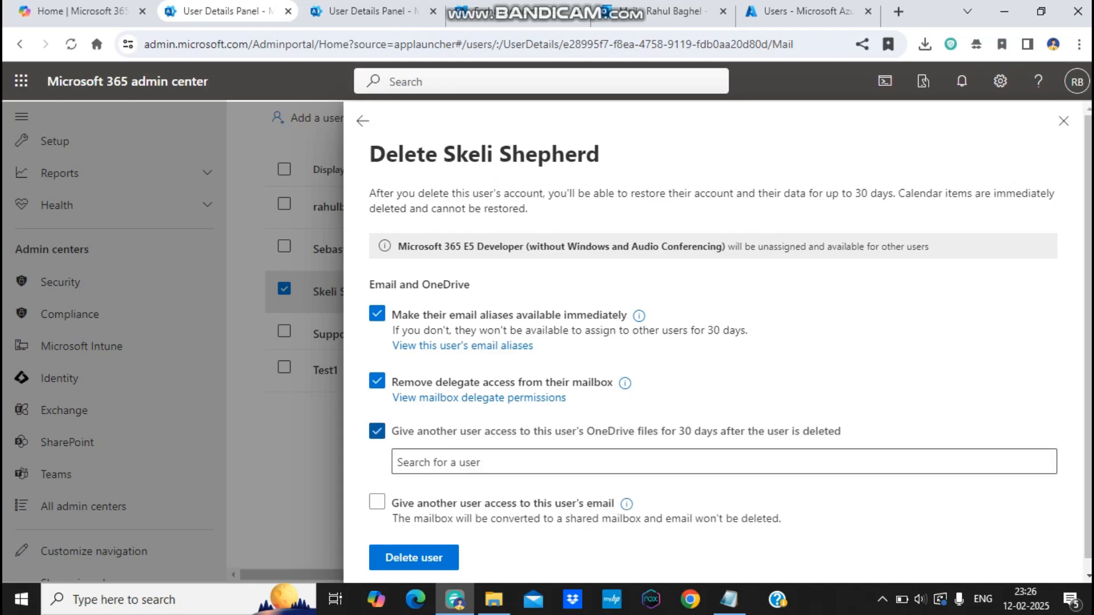
click(399, 462)
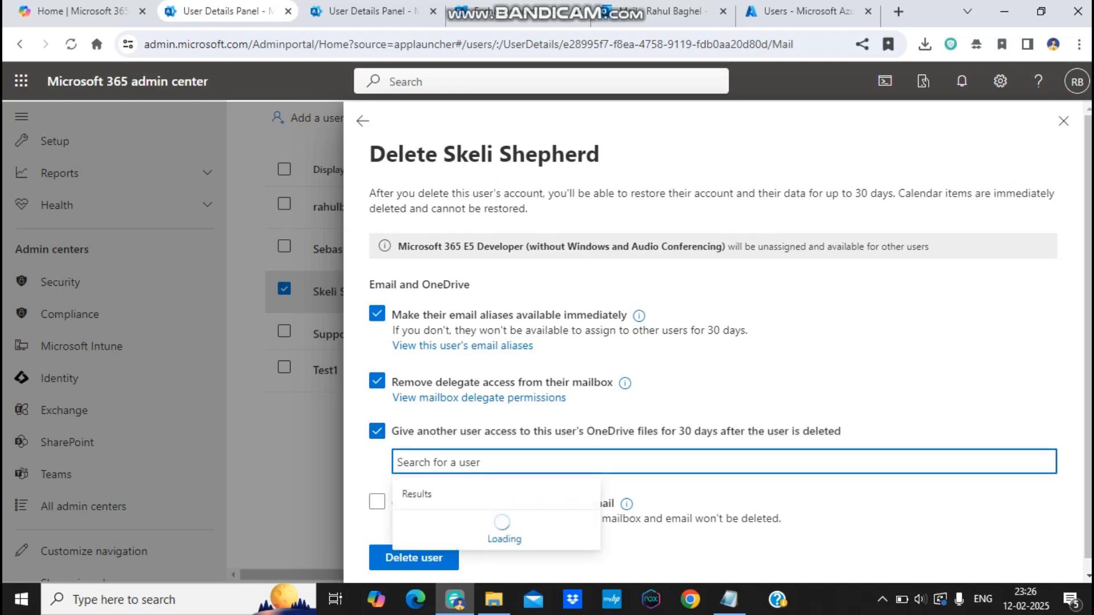
text(rahul)
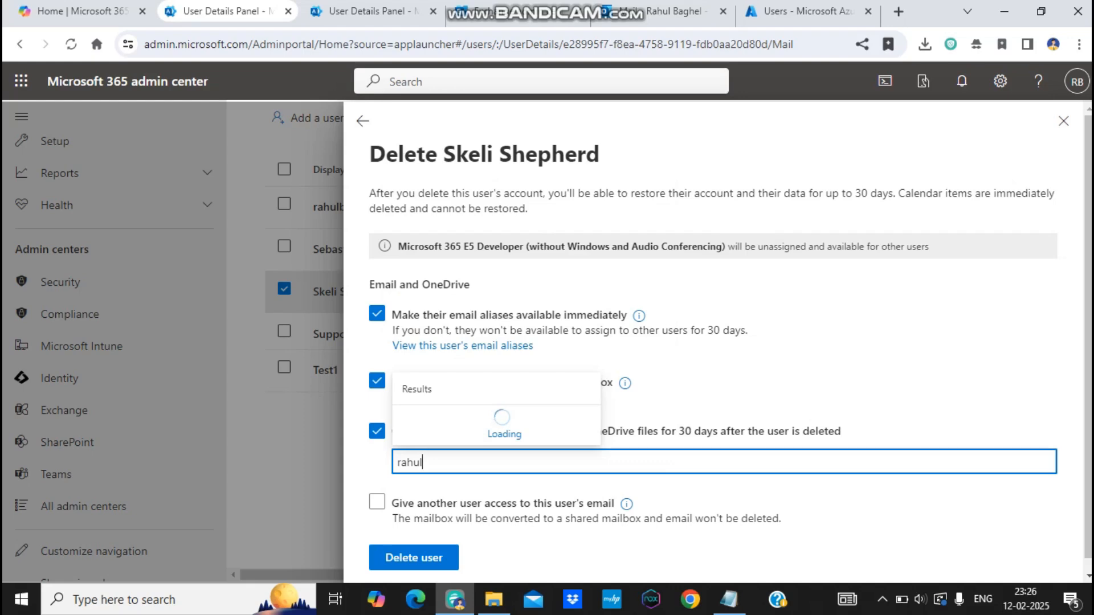
click(499, 428)
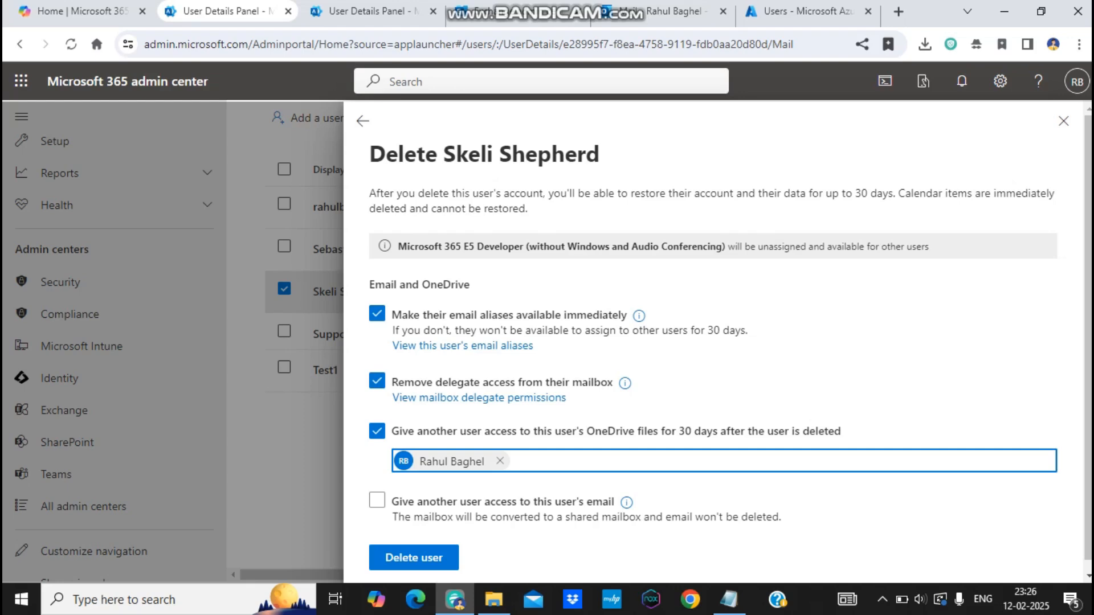
Step: Check the other account's delete prompt, then tick email access and begin the Give email access setup
click(365, 10)
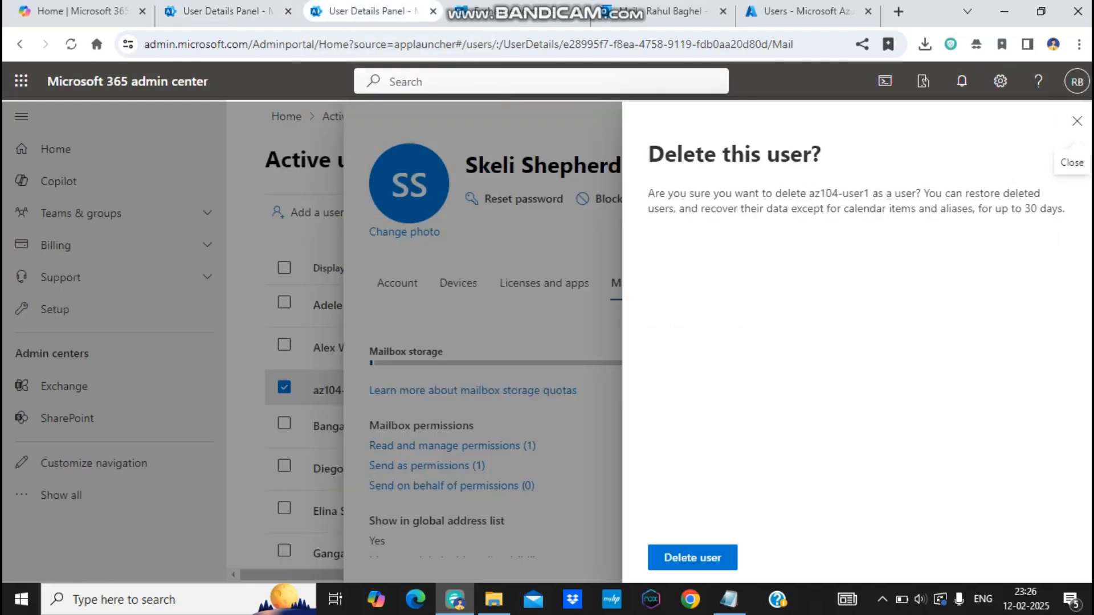
click(228, 11)
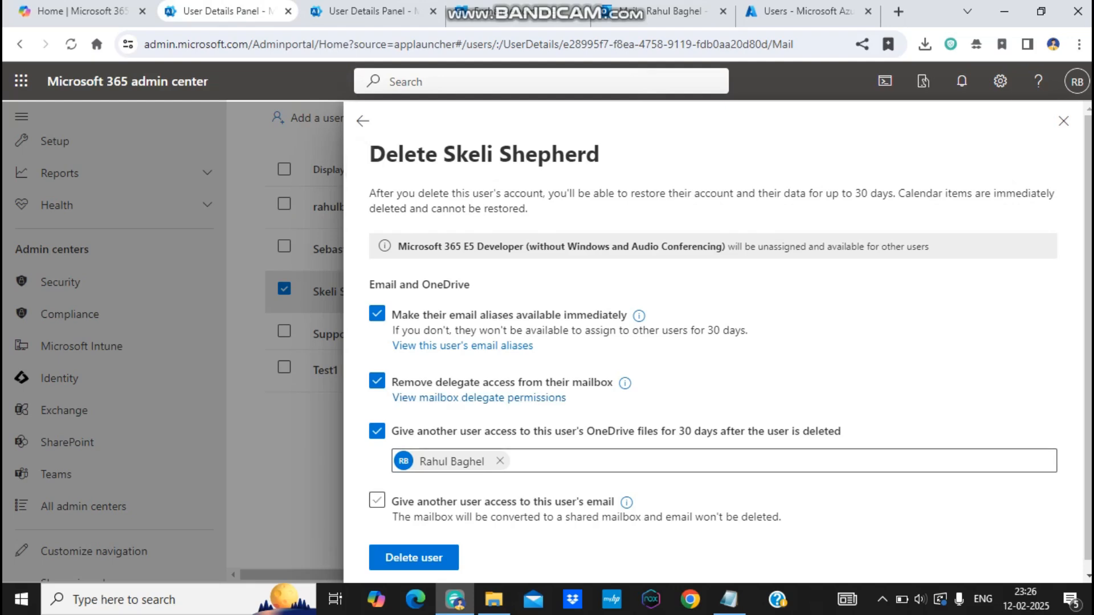
click(377, 499)
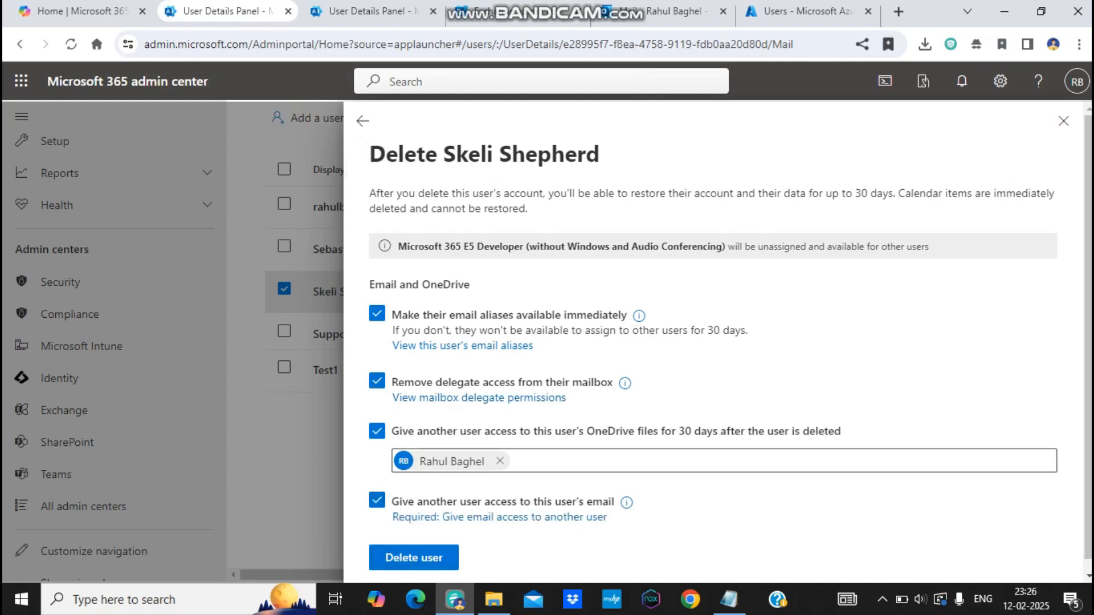
click(499, 517)
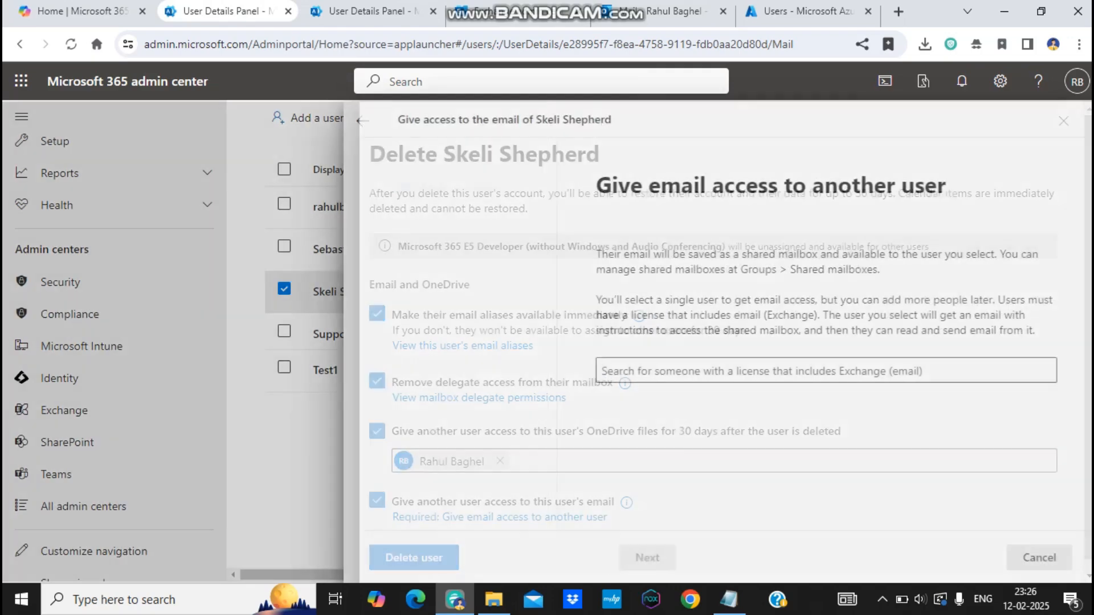
Step: Choose the colleague as the mailbox recipient and keep the current display name
click(811, 371)
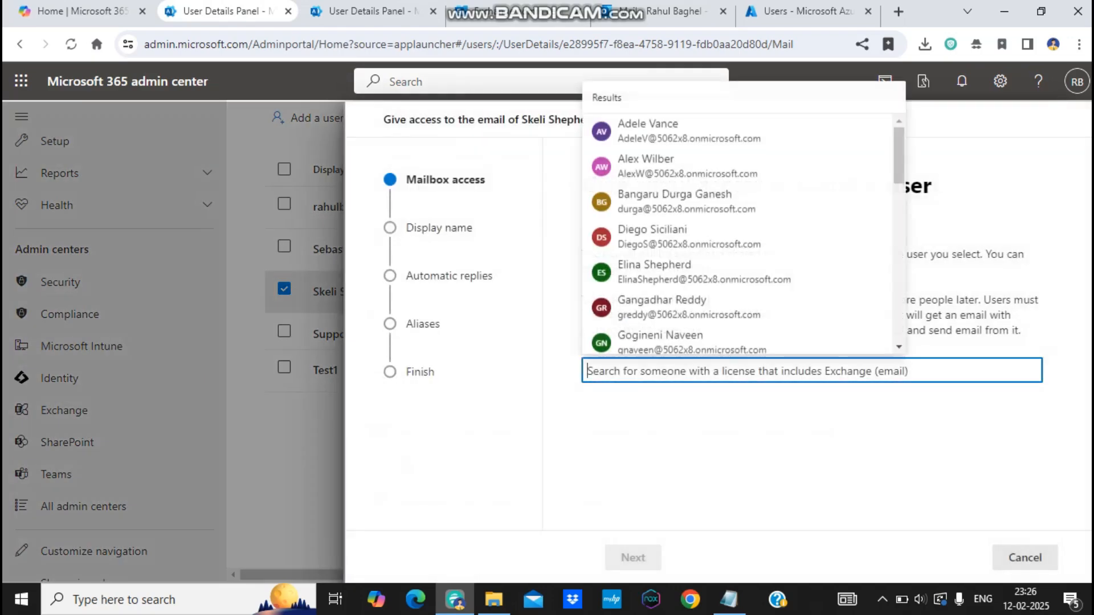
text(rahul)
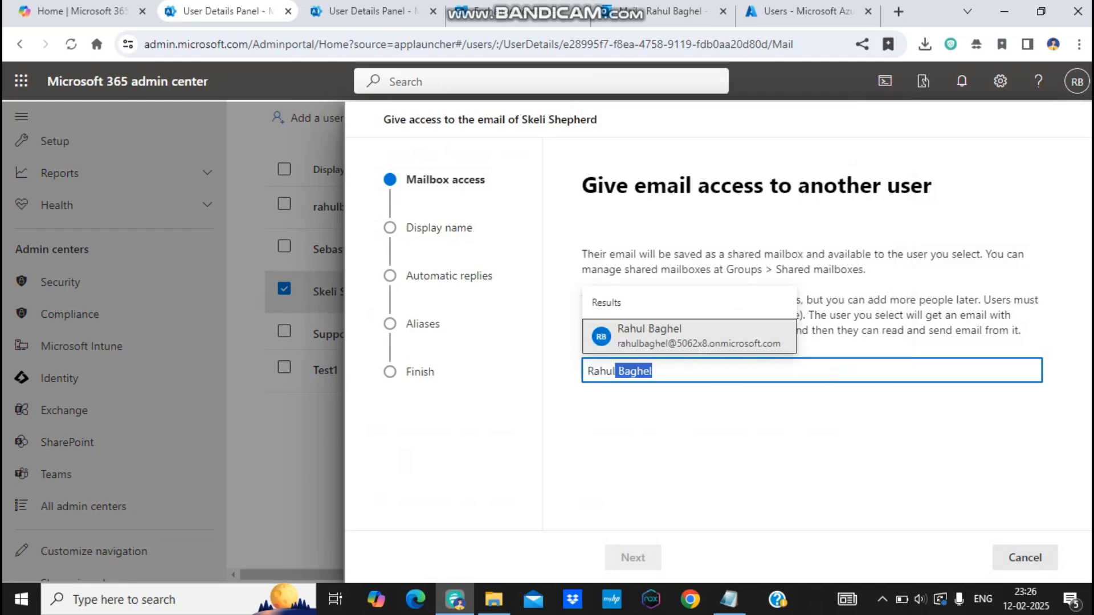
key(Return)
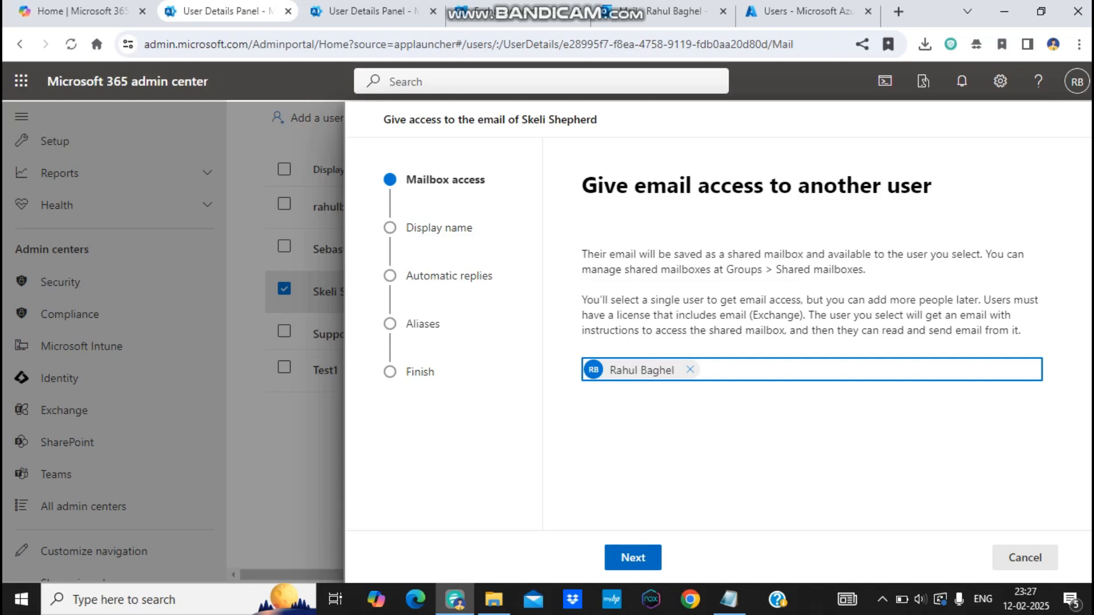
click(632, 558)
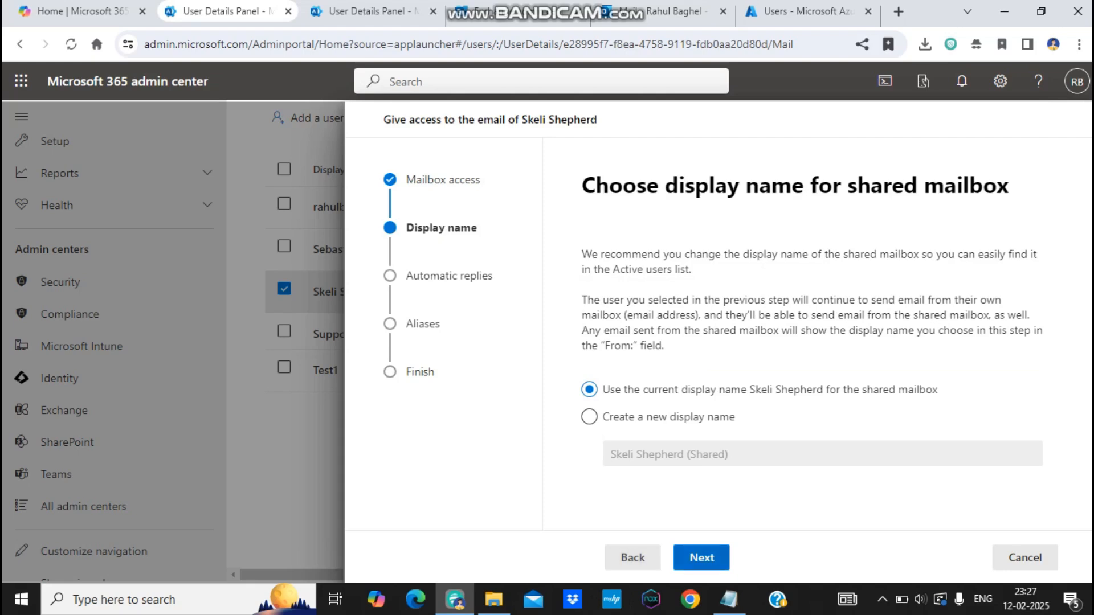
click(701, 557)
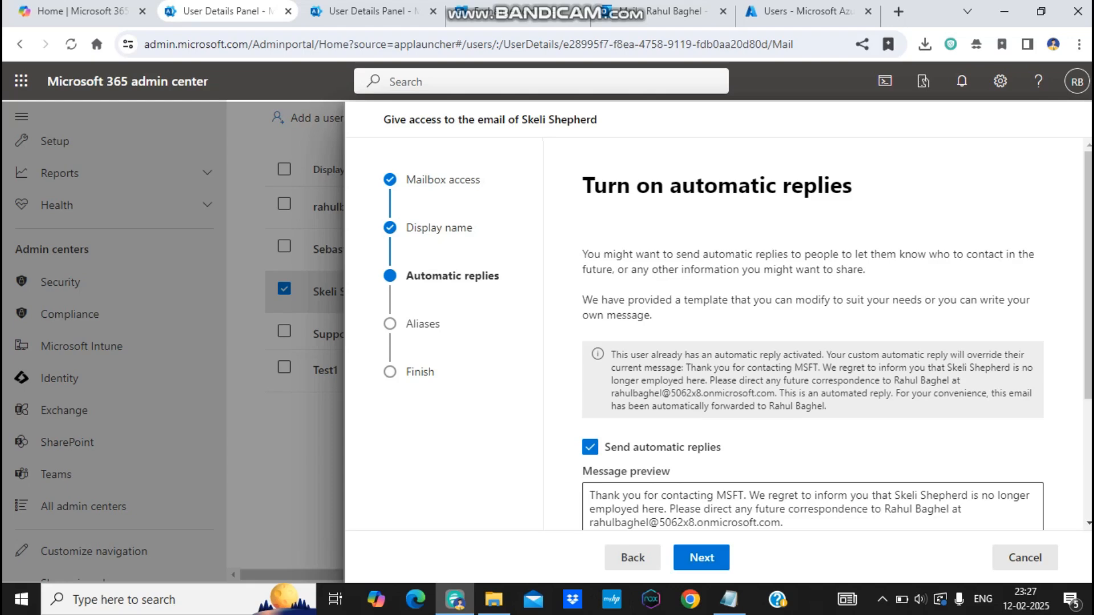
Step: Accept the internal automatic reply message and email alias, and transfer mailbox ownership
scroll(808, 331, down, 3)
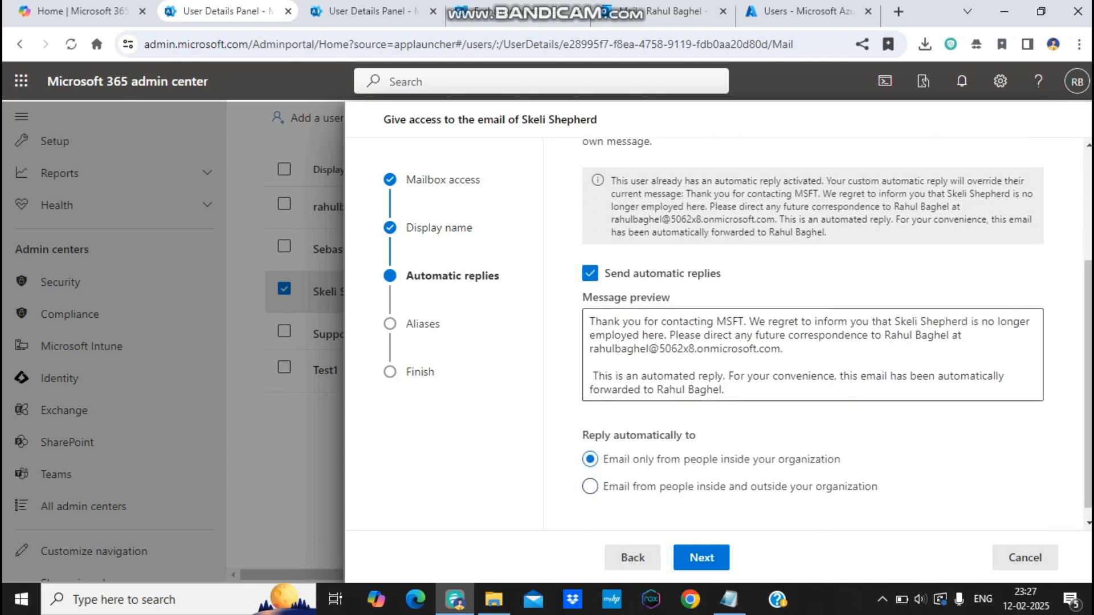
drag(724, 389, 591, 322)
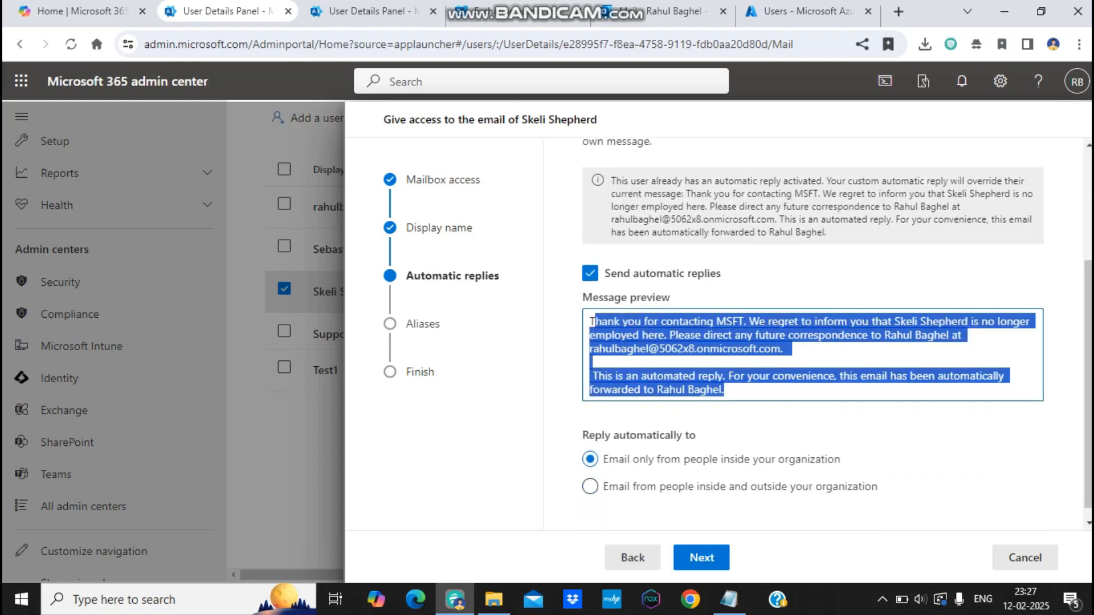
click(591, 321)
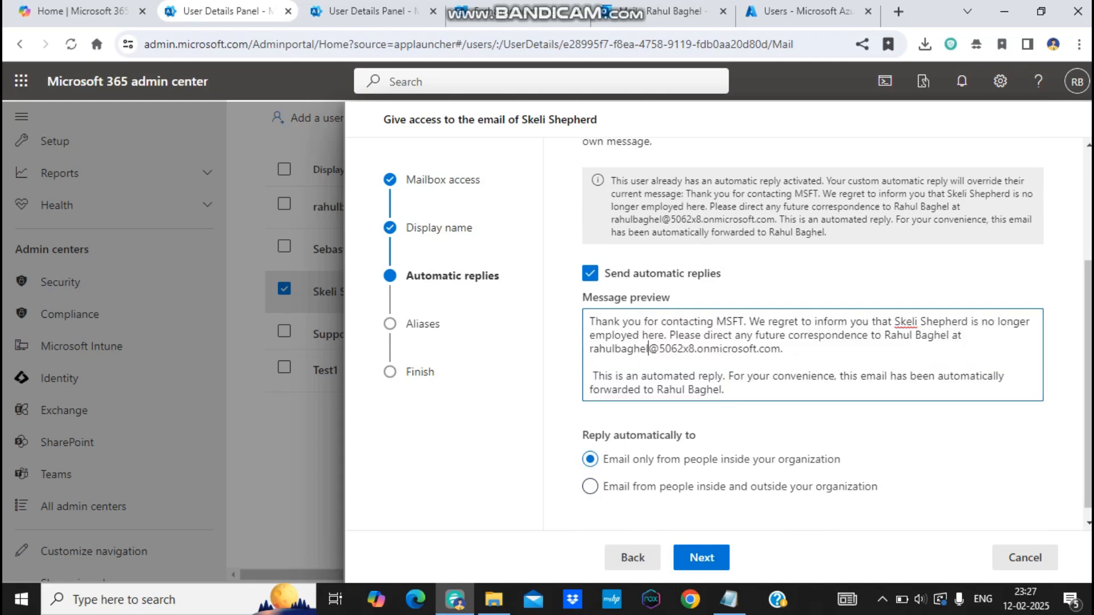
drag(788, 348, 590, 322)
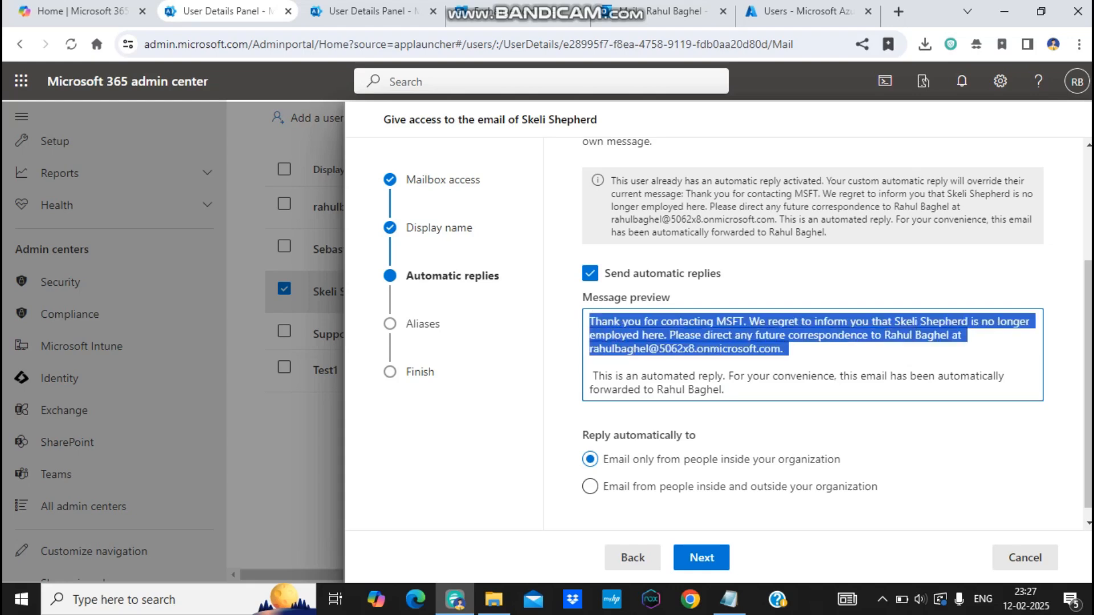
drag(724, 390, 590, 361)
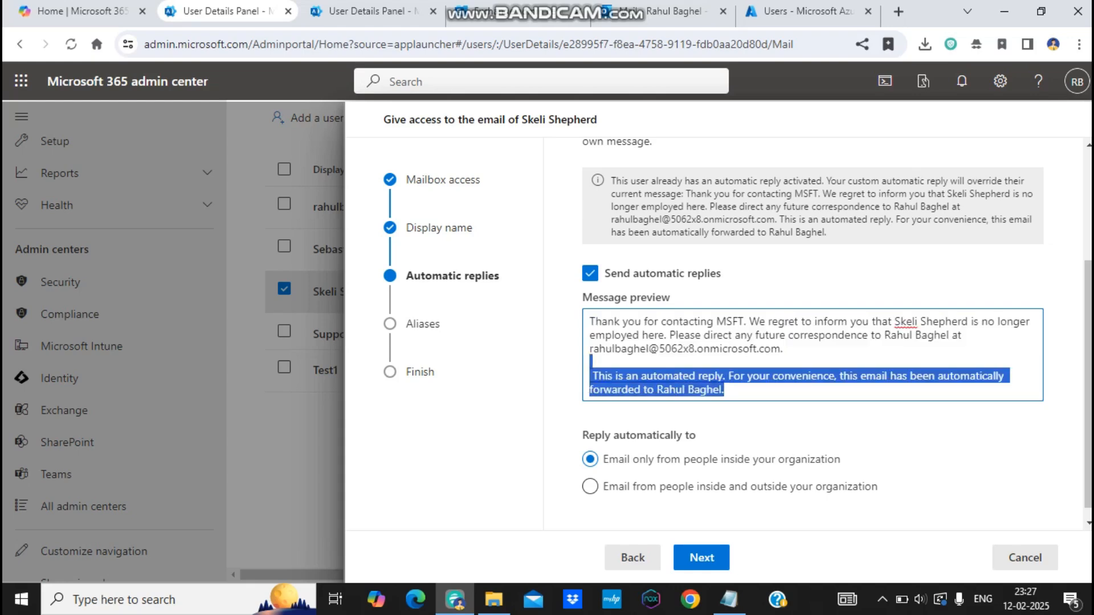
click(725, 390)
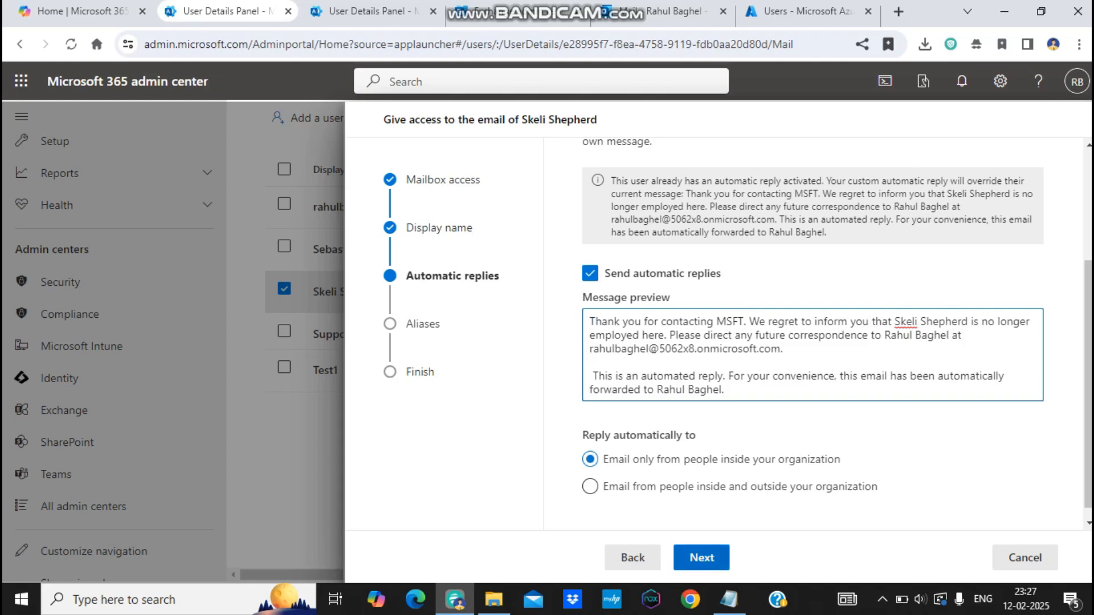
click(701, 557)
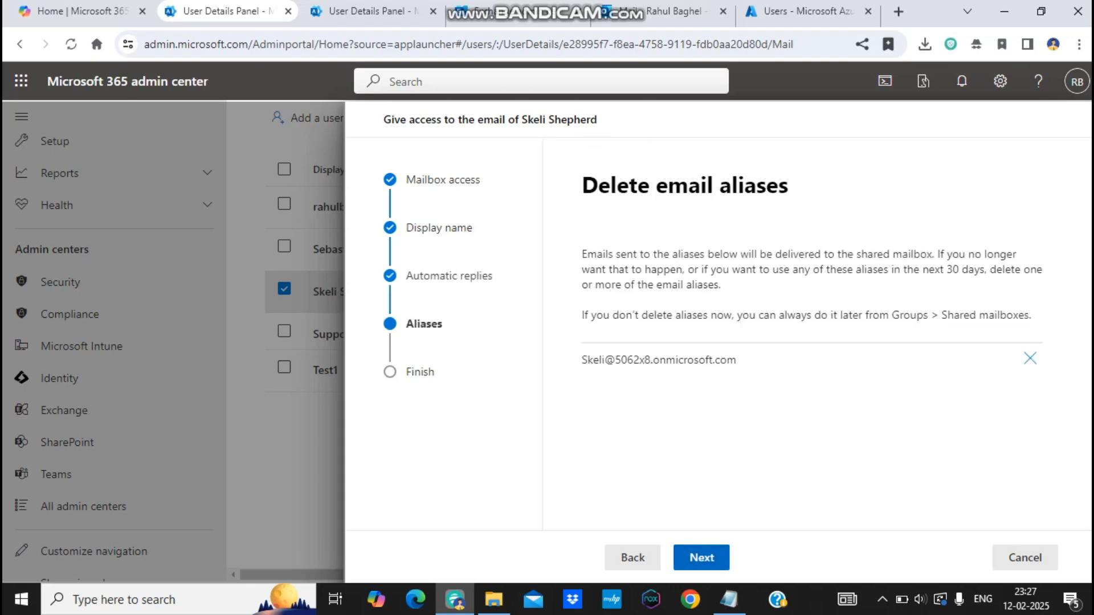
click(702, 557)
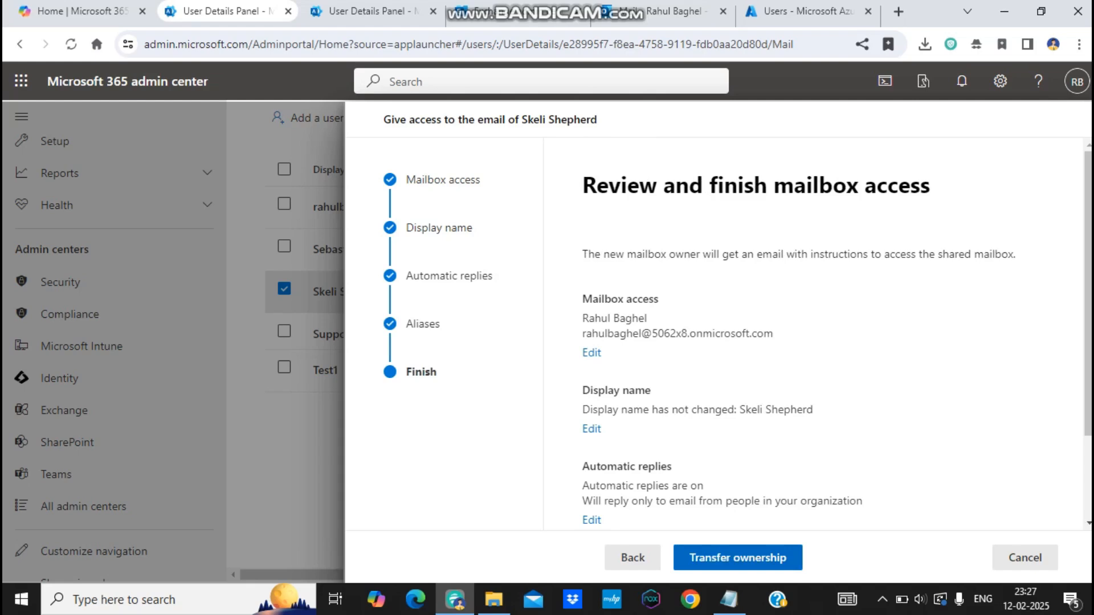
click(738, 557)
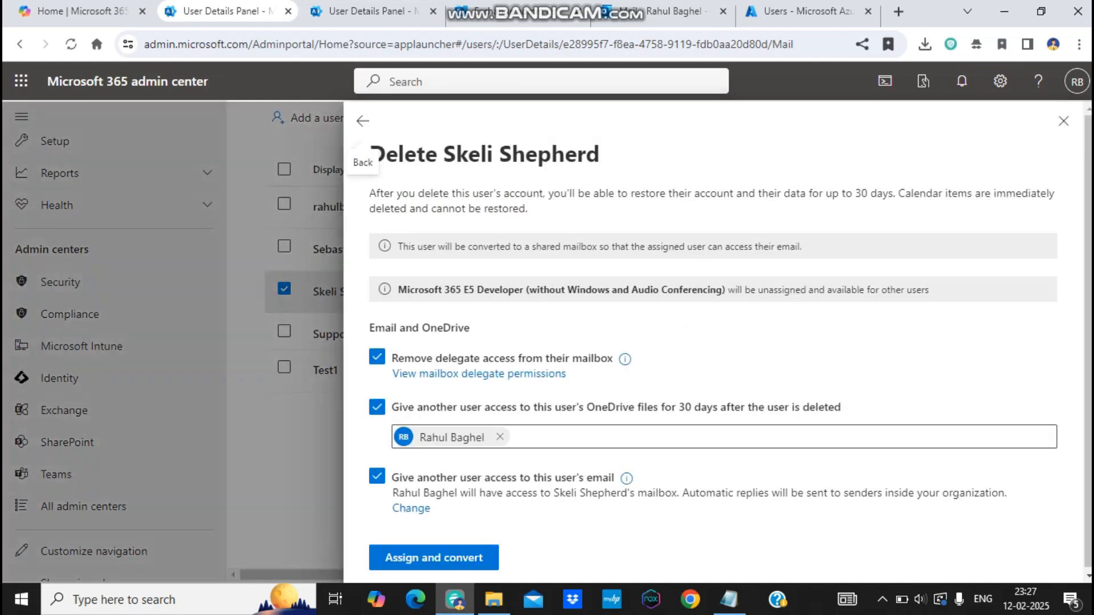
Step: Confirm converting the departing user to a shared mailbox and assigning the colleague access
drag(1088, 319, 1088, 345)
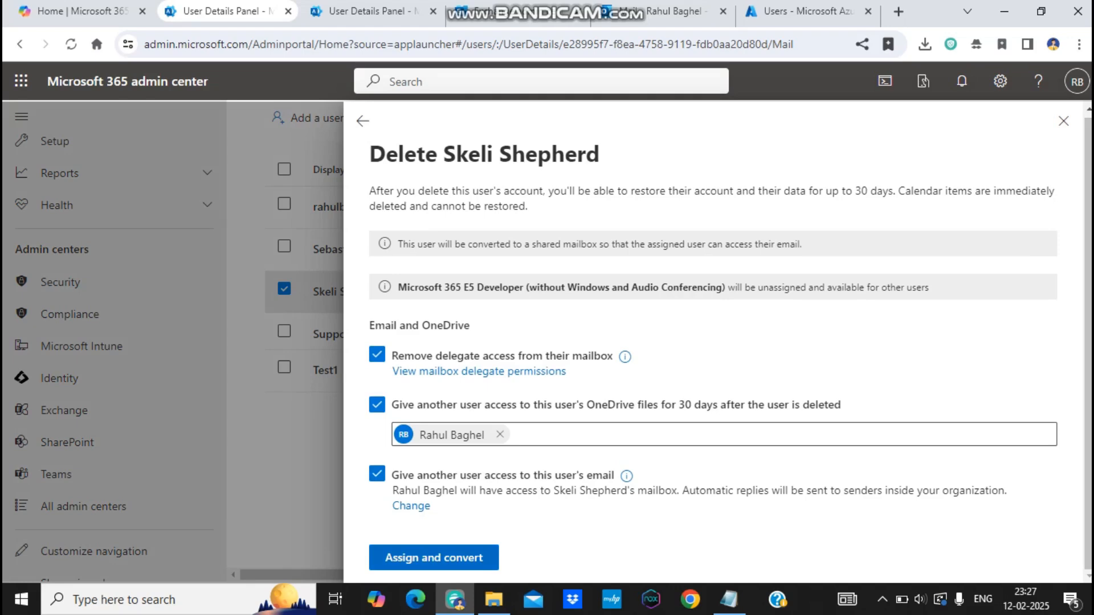
click(434, 557)
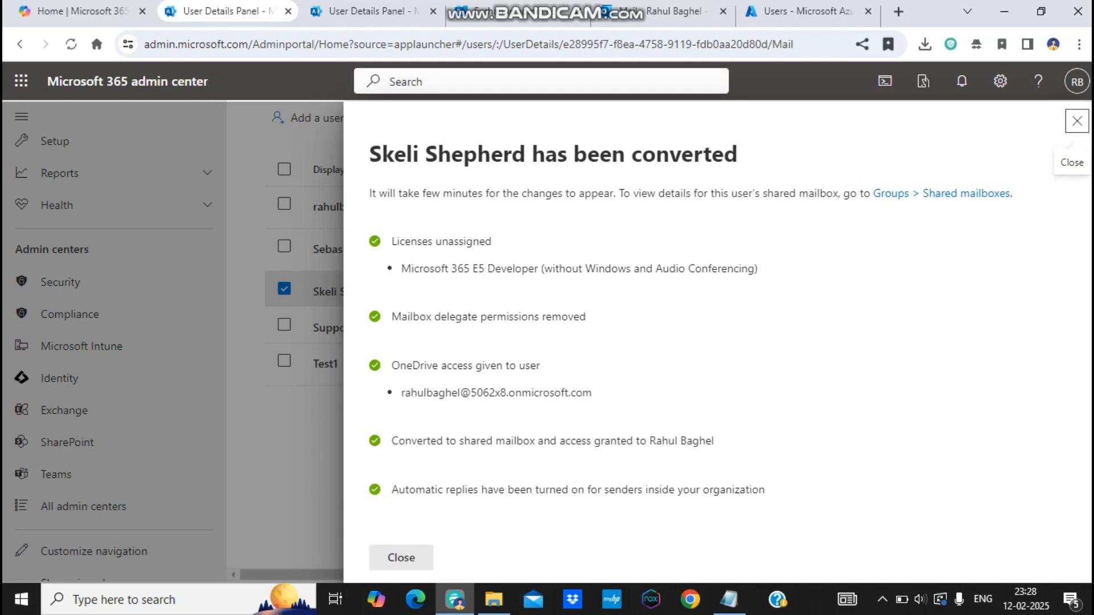
Step: Delete the test user from the other user-details page
click(675, 11)
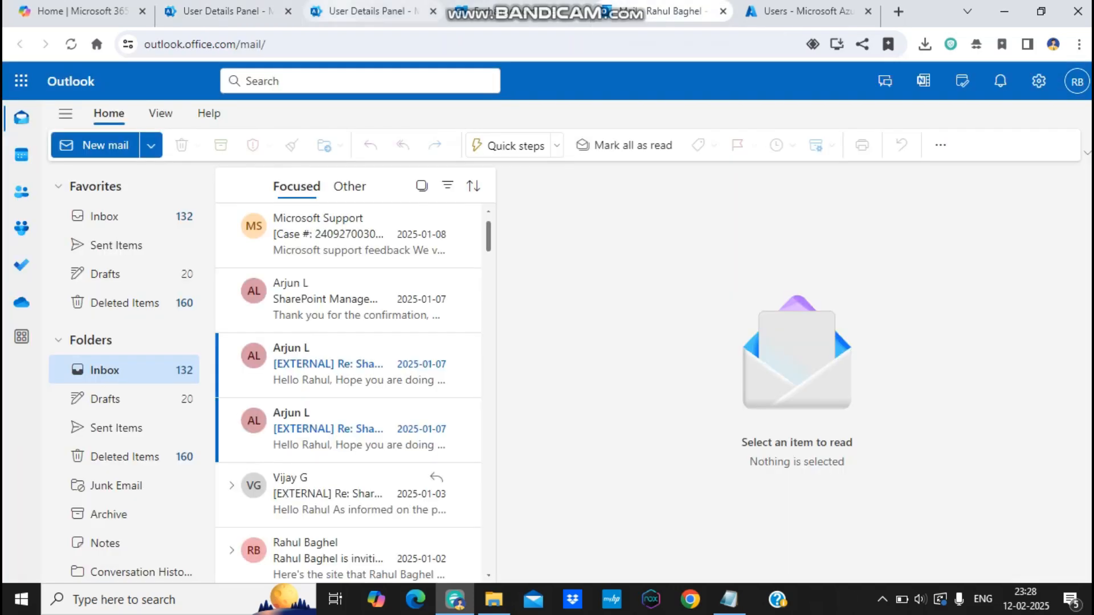
click(370, 12)
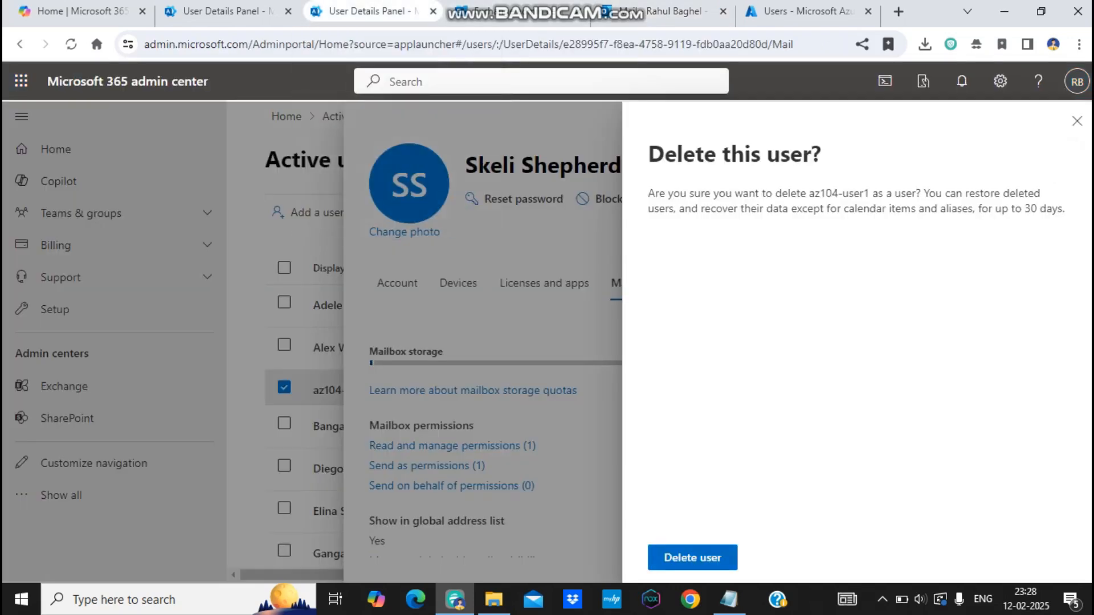
click(692, 557)
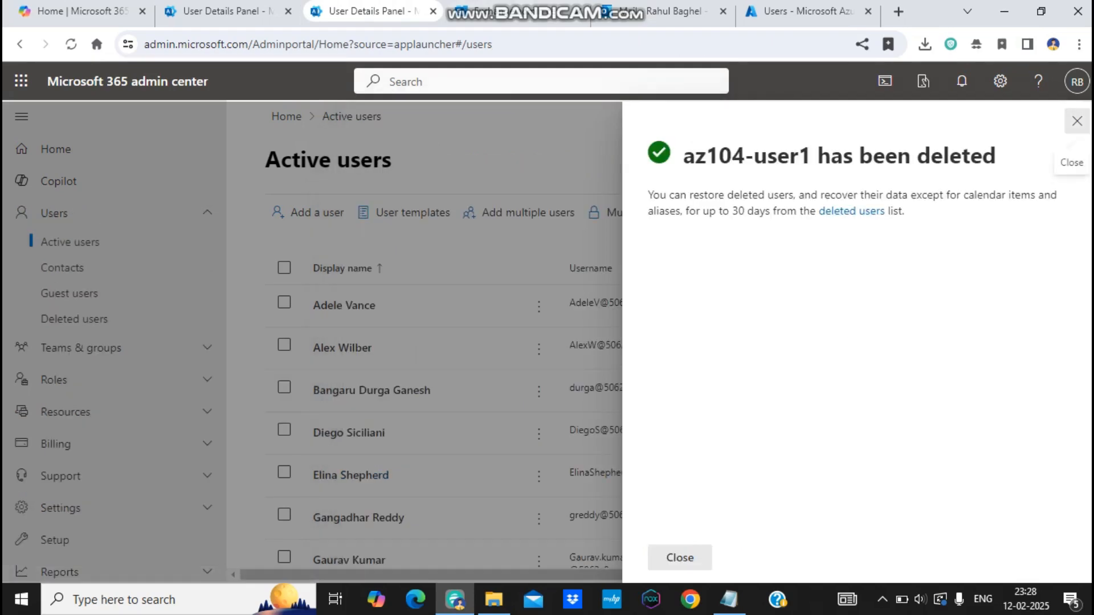
Step: Search for the departing user in the second page and open its delete options
click(1077, 121)
text(skeli)
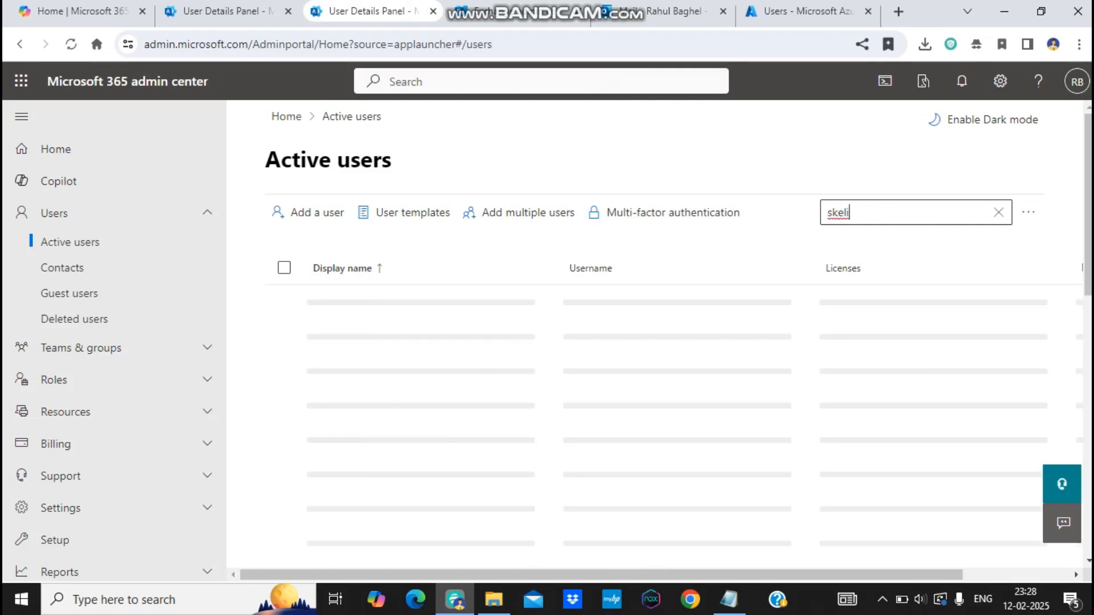
click(350, 305)
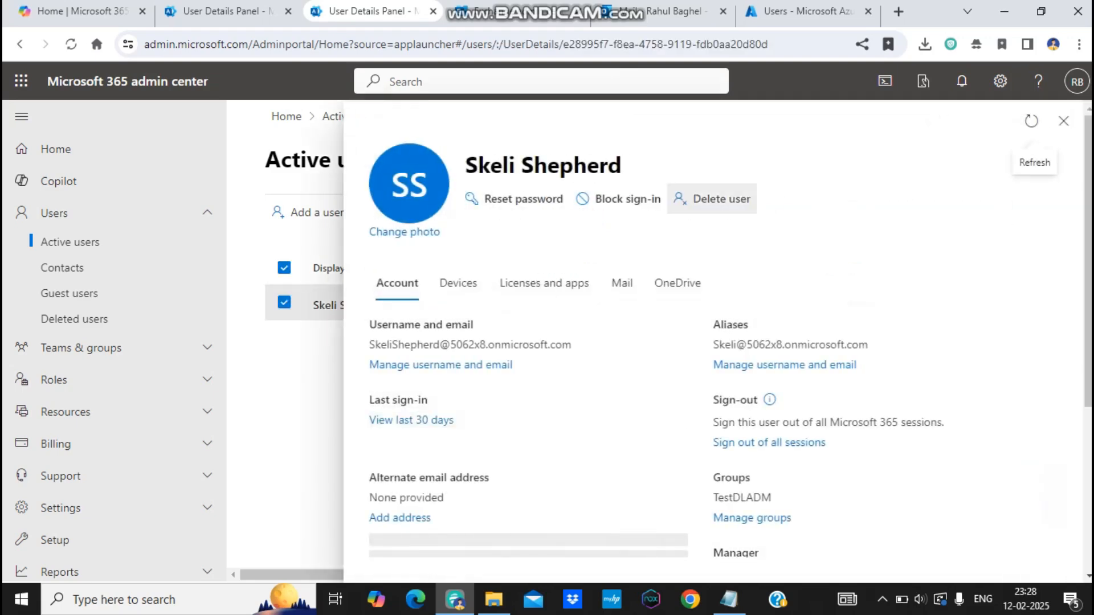
click(711, 199)
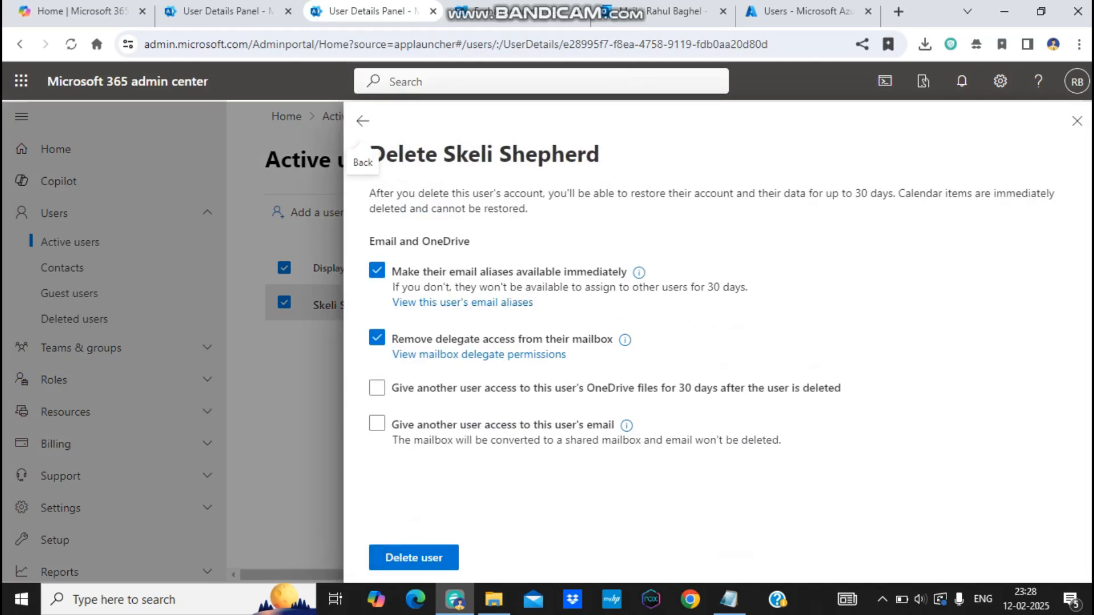
click(377, 387)
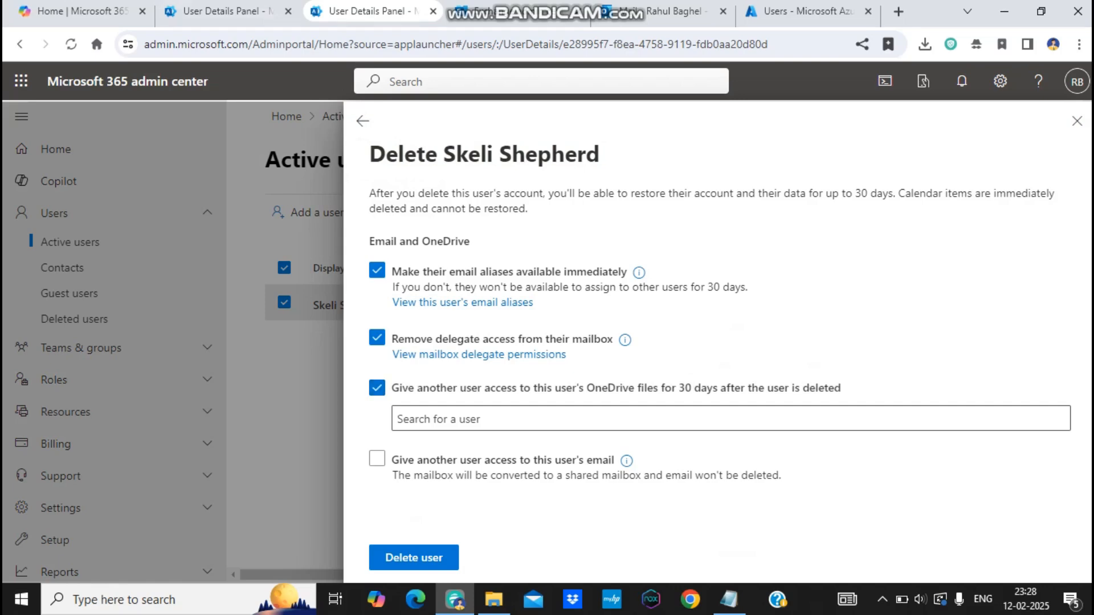
Step: Delete the converted user via its more-actions menu on the original page and close the confirmation
click(227, 11)
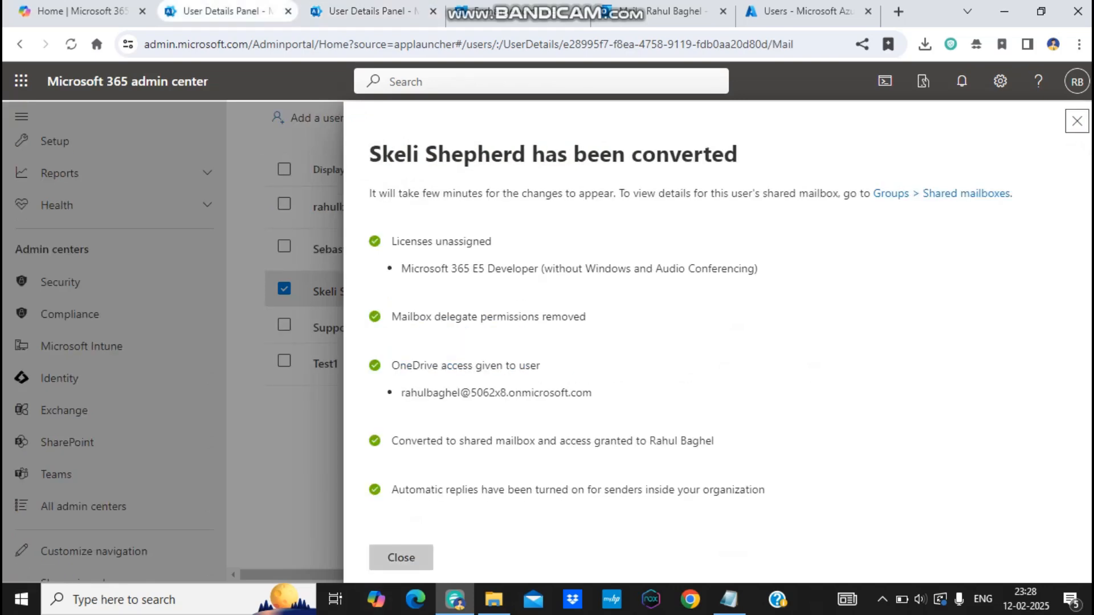
click(401, 558)
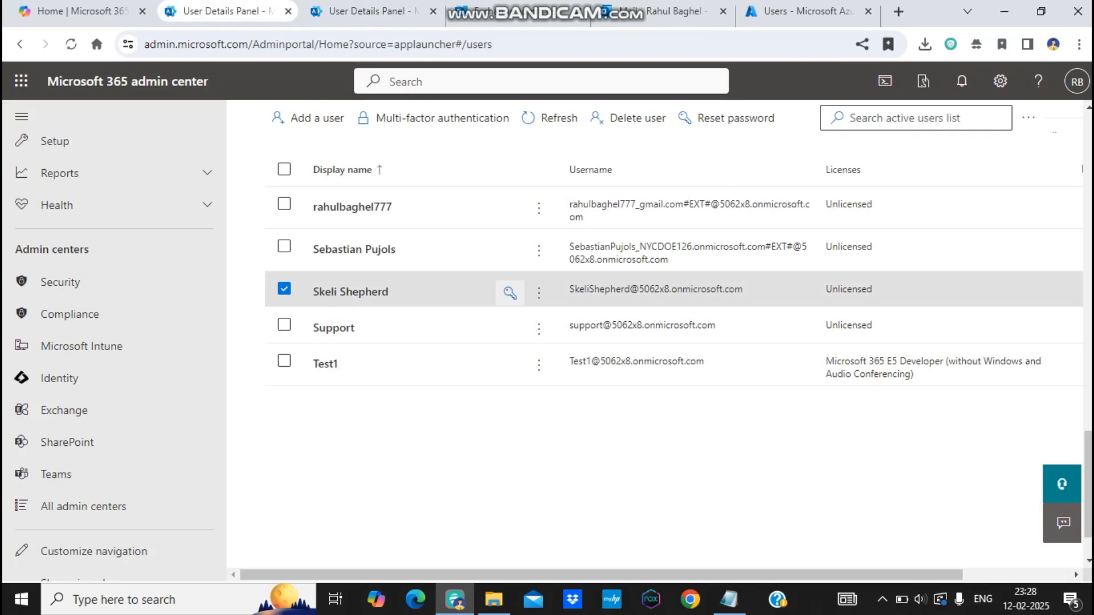
click(538, 293)
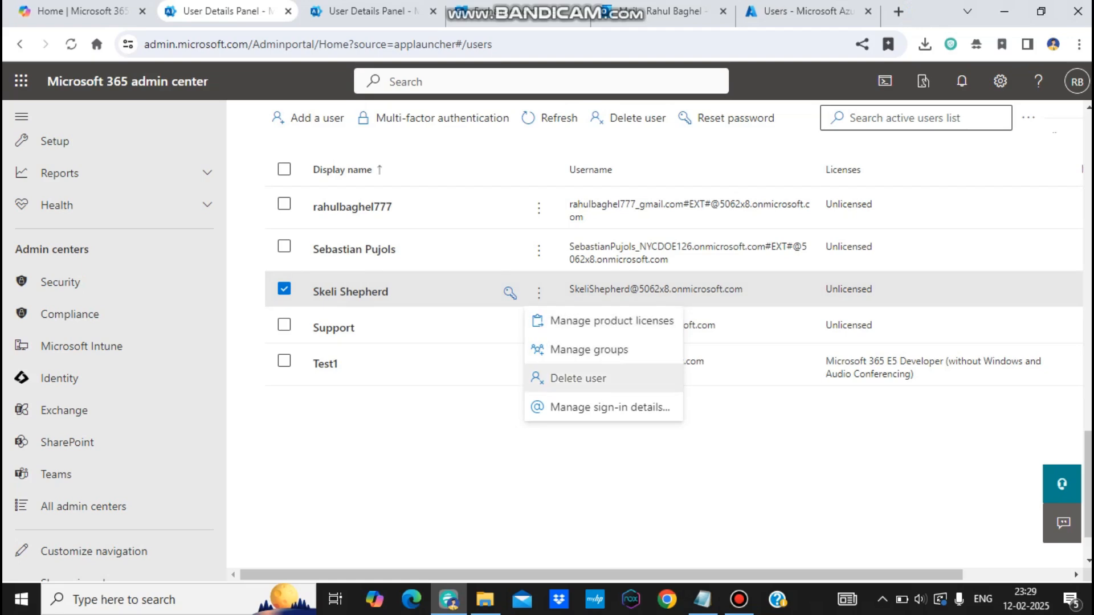
click(578, 379)
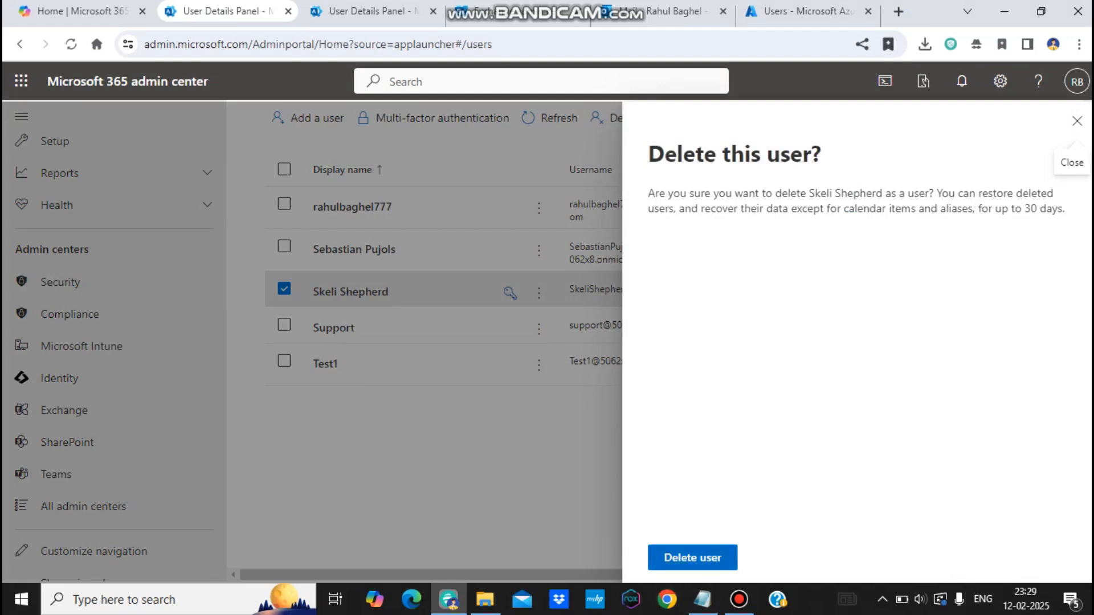
click(692, 557)
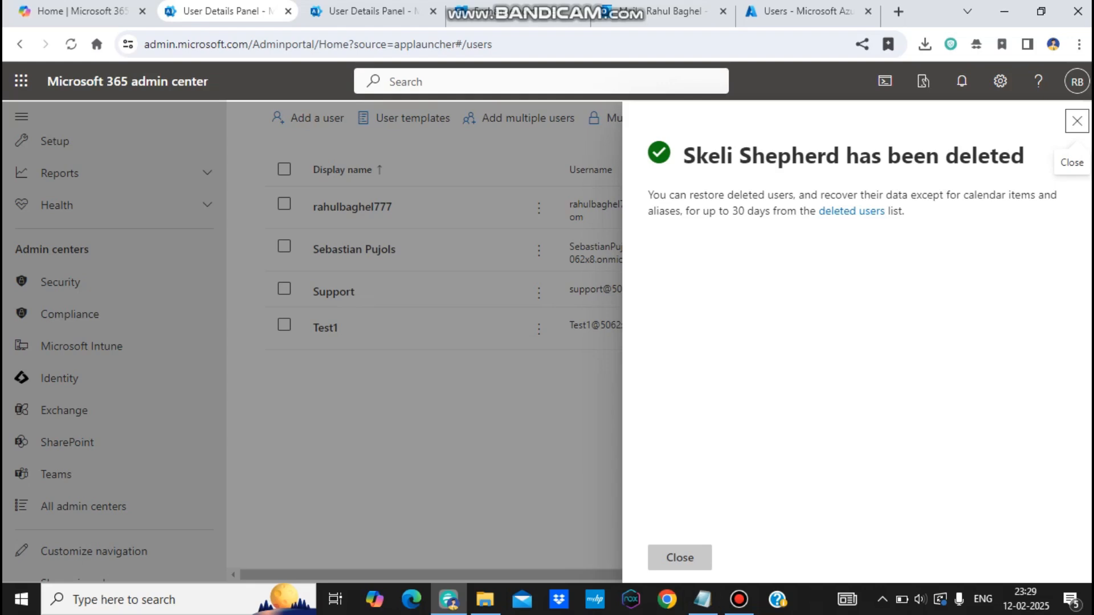
click(679, 557)
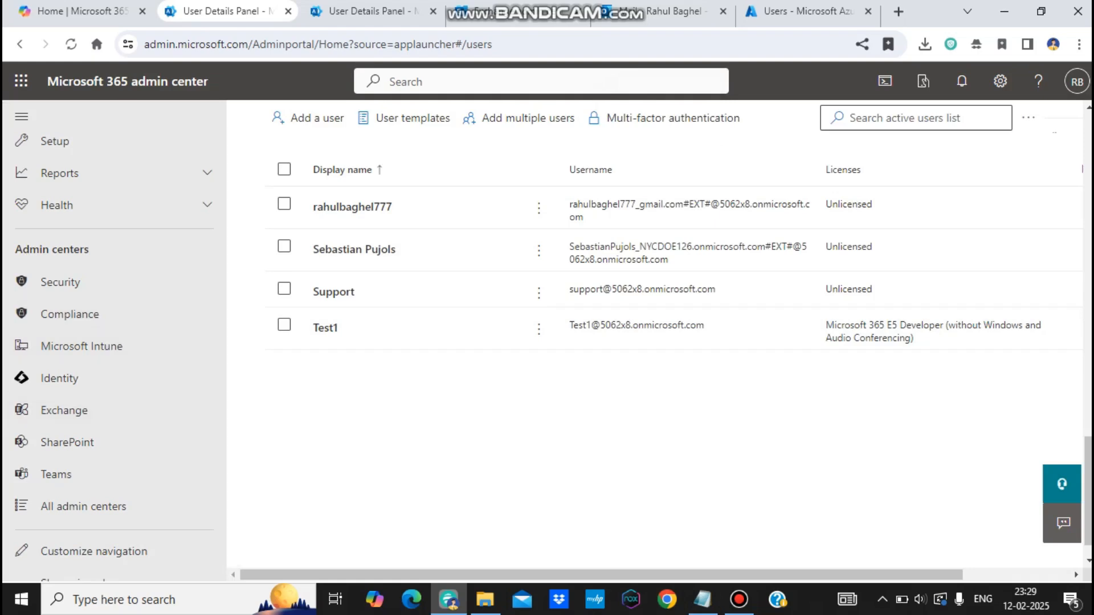
Step: Check the departing user appears in the Deleted users list, then switch to the Outlook inbox
scroll(91, 319, up, 5)
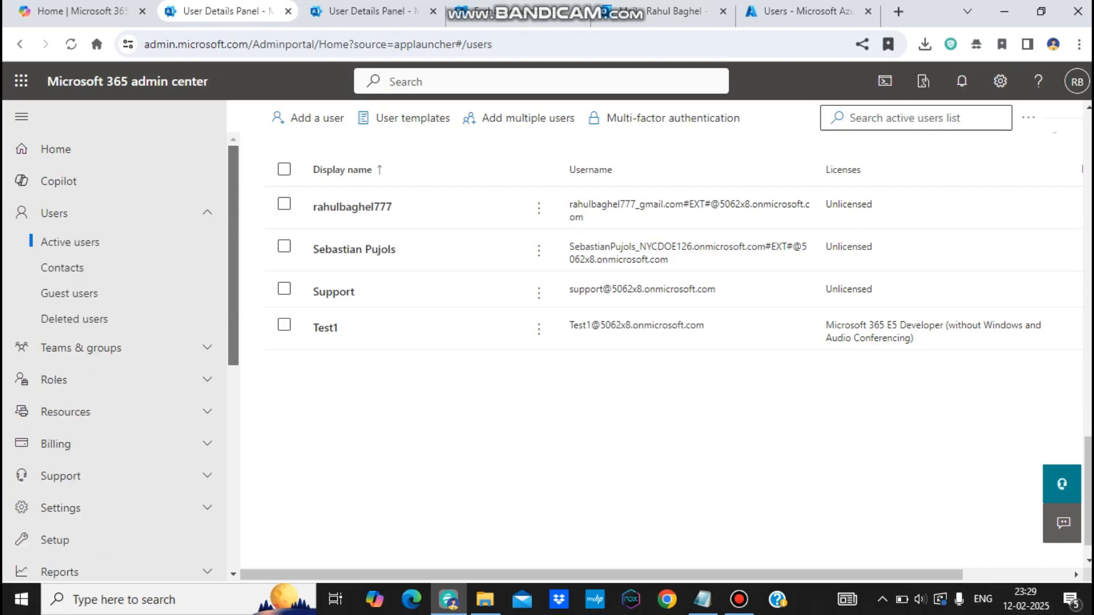
click(69, 293)
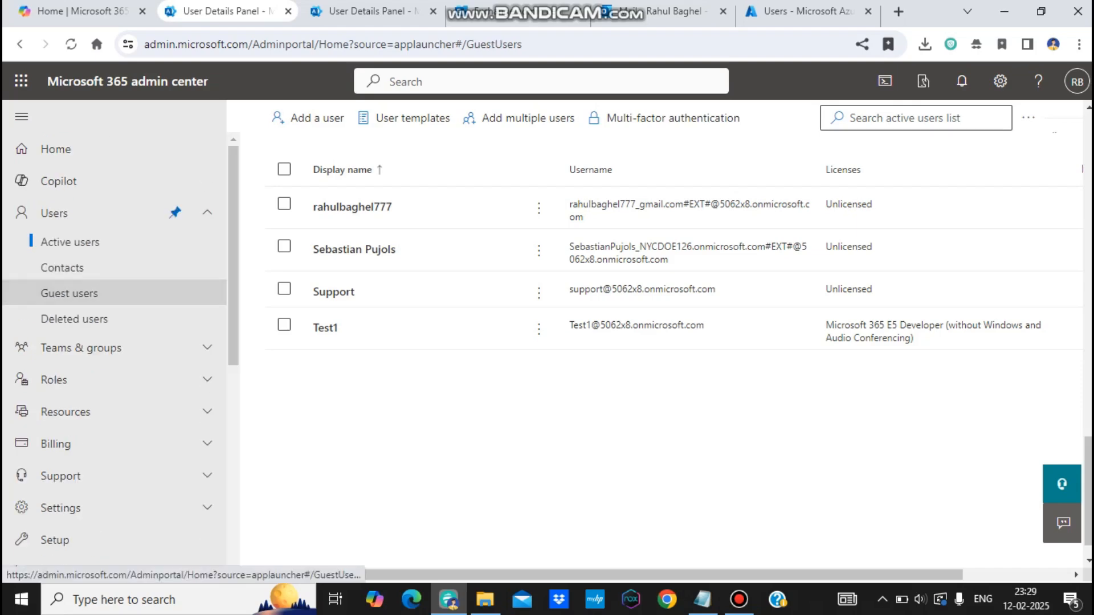
click(74, 319)
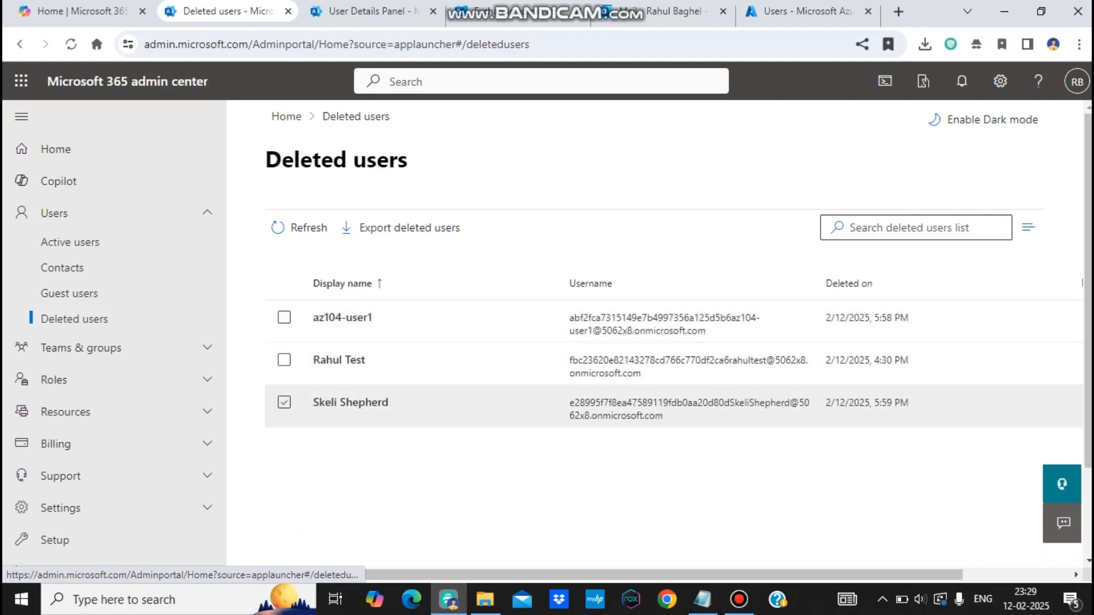
click(284, 402)
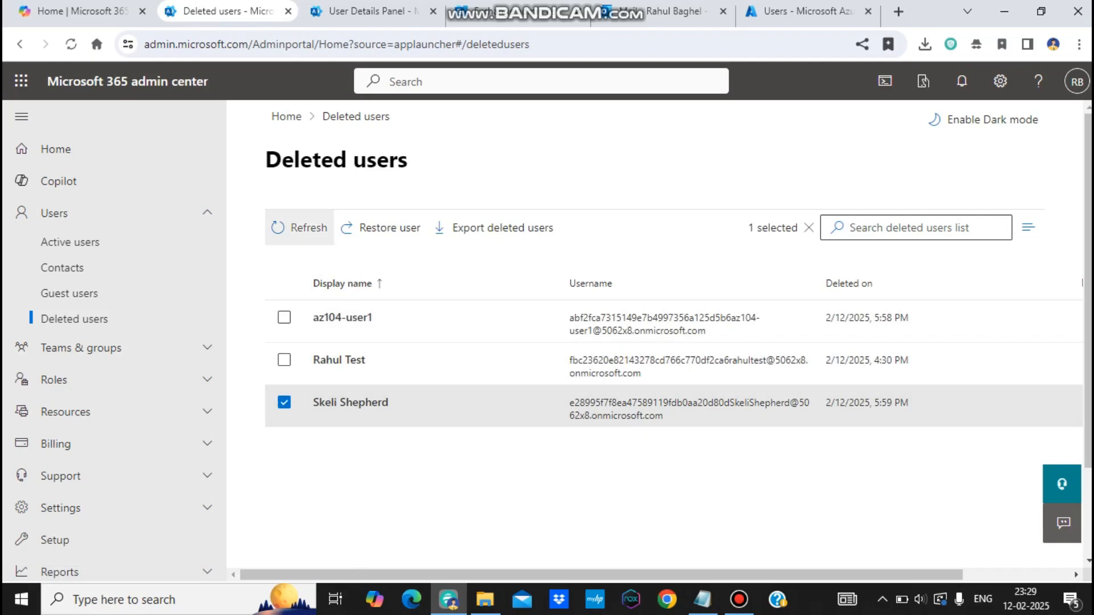
click(284, 402)
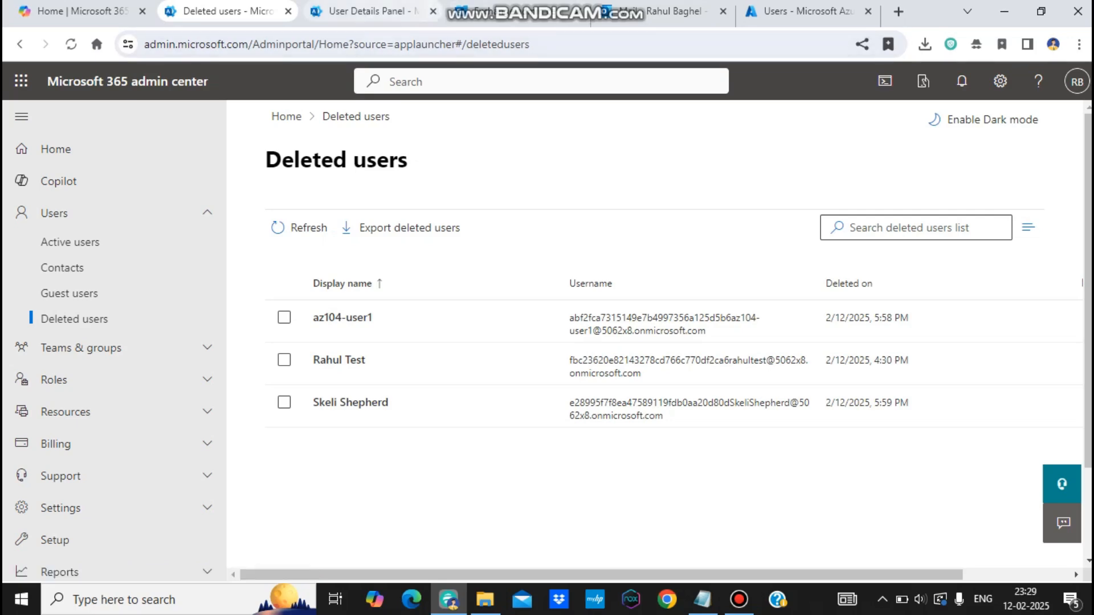
click(598, 11)
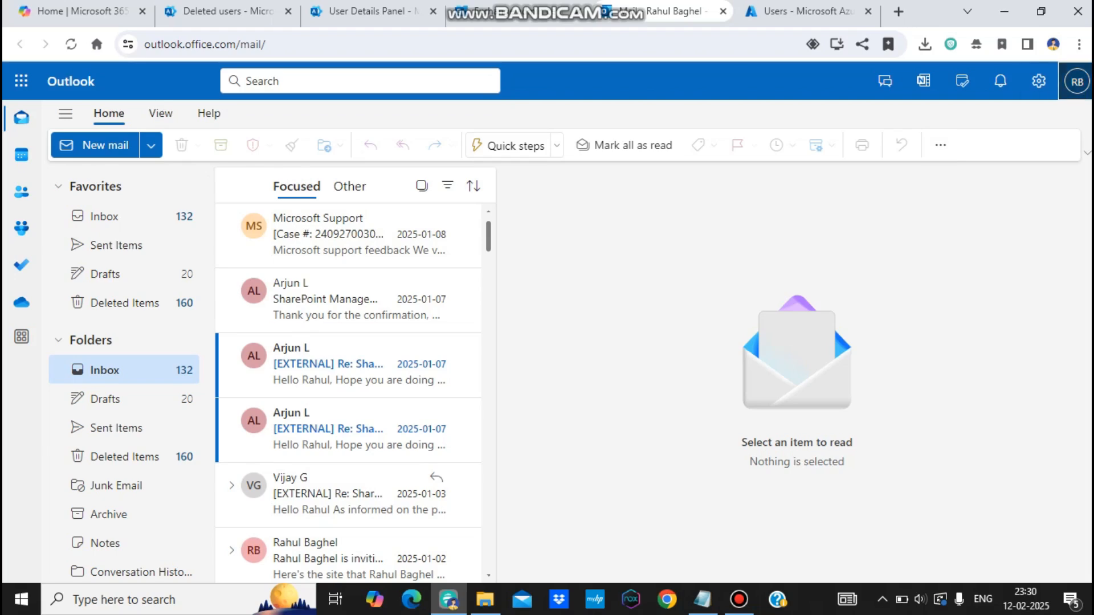
Step: Try opening the departing user's shared mailbox through Open another mailbox in the account menu
click(1076, 82)
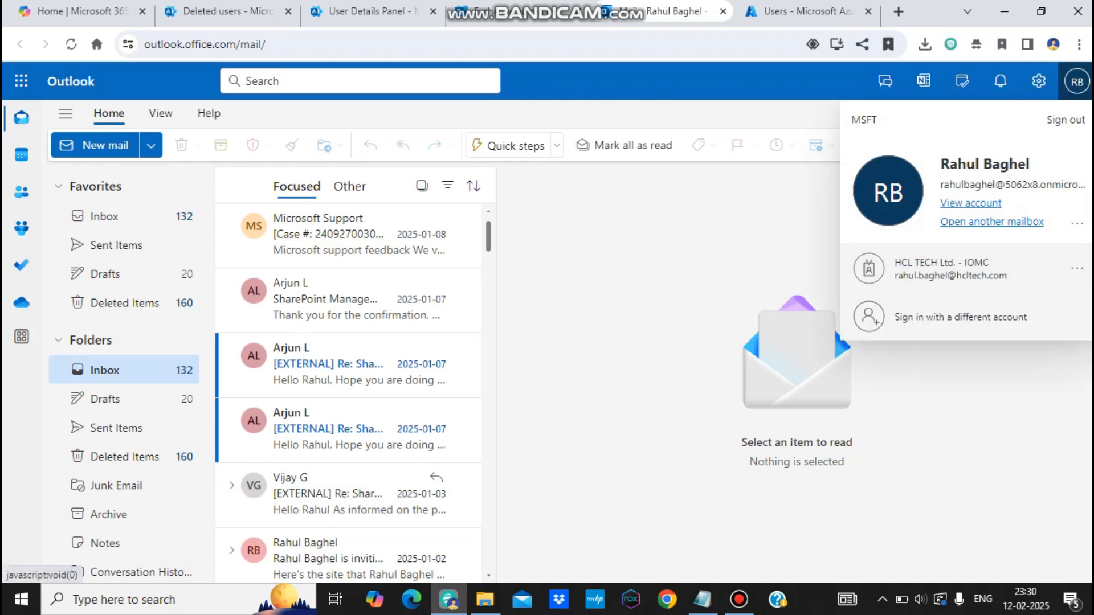
click(991, 221)
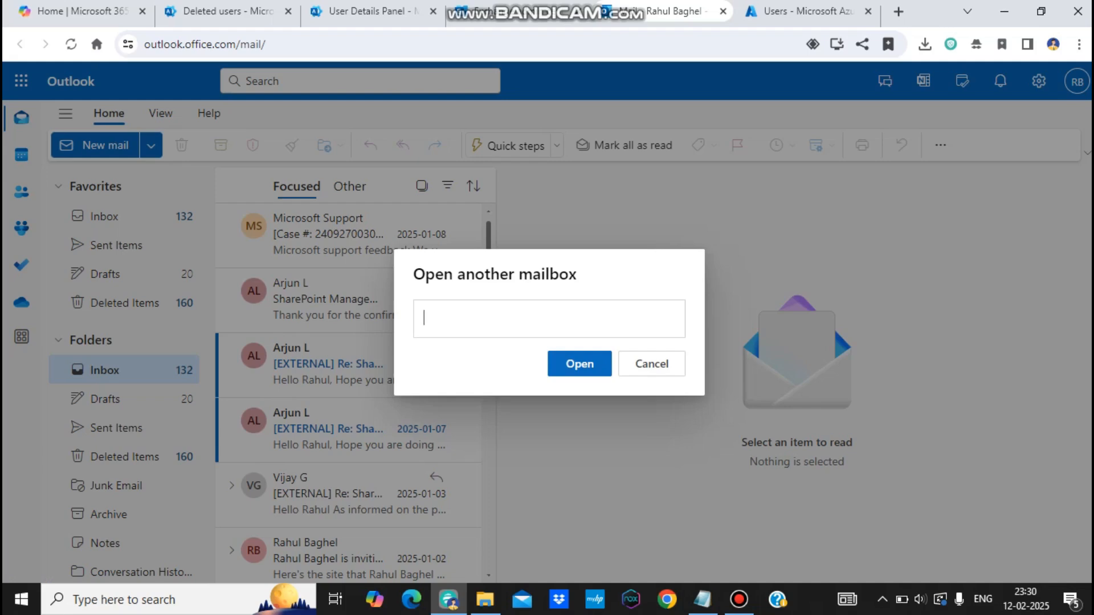
text(skeli)
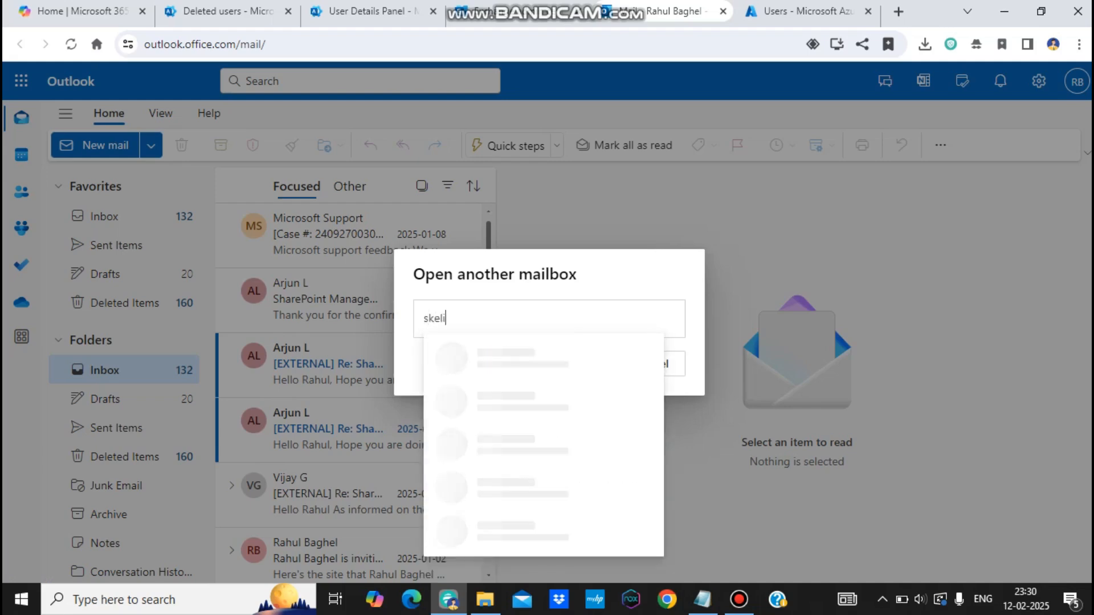
key(Return)
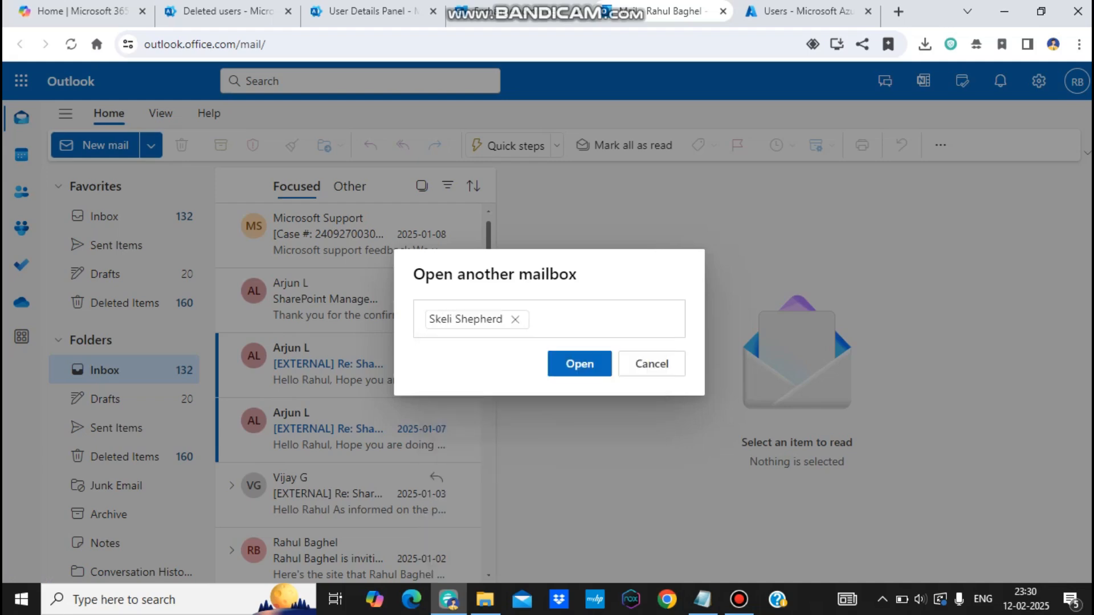
click(576, 361)
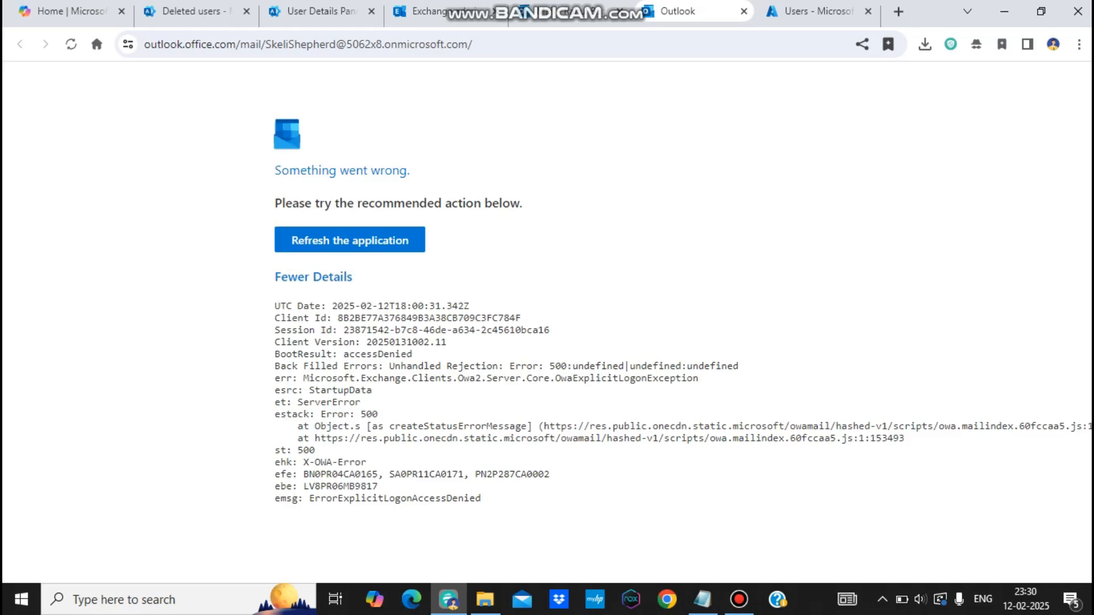
Step: Reload the failed Outlook mailbox page and open a new browser tab
key(F5)
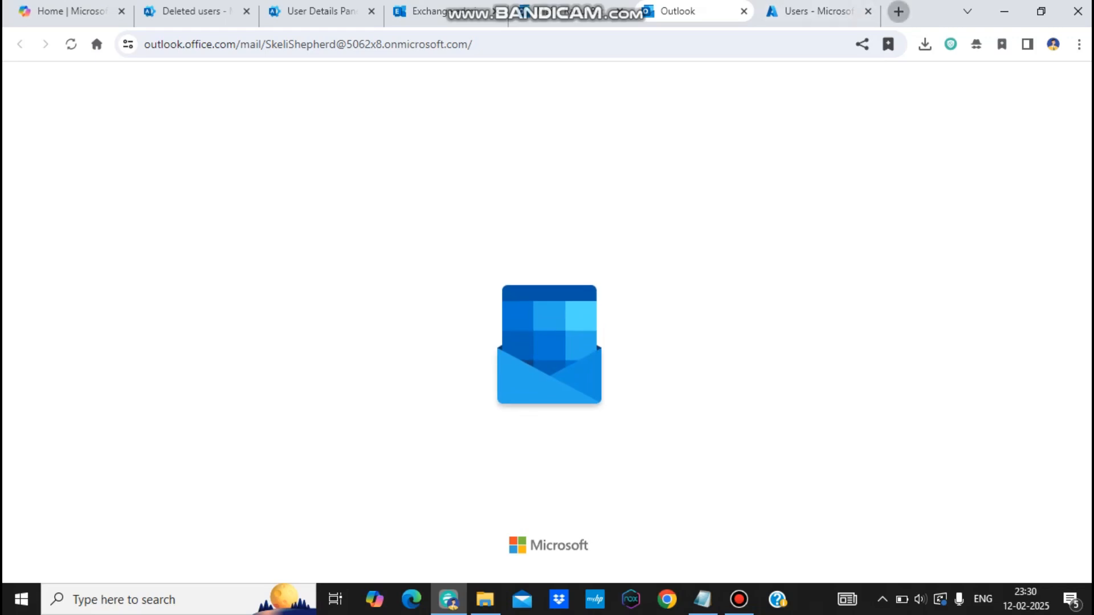
click(898, 11)
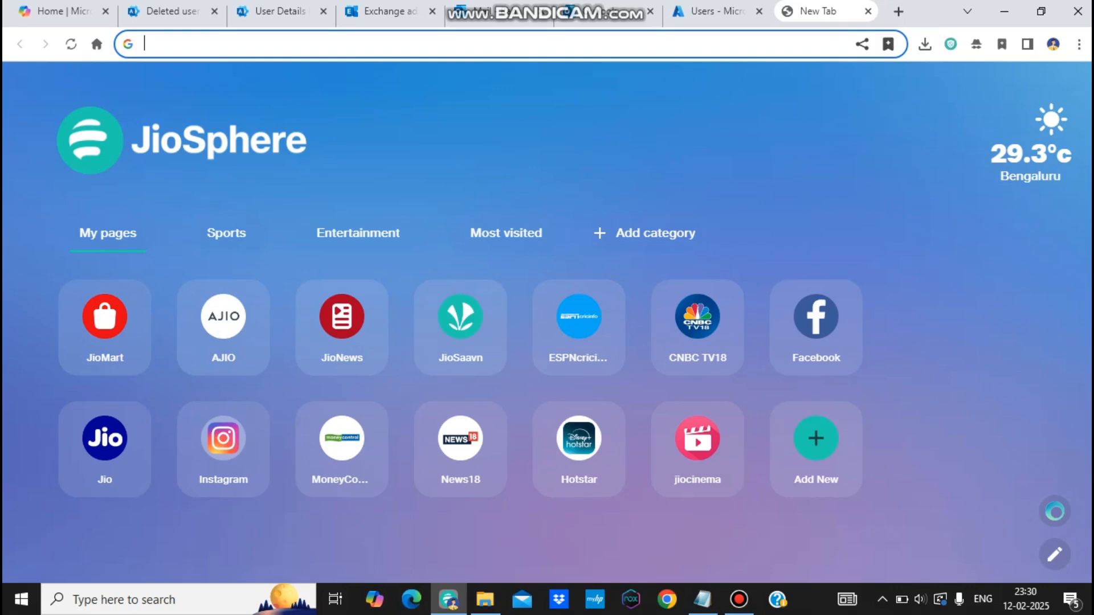
Step: Go to the organisation's my.sharepoint.com OneDrive home page in the new tab
text(htt)
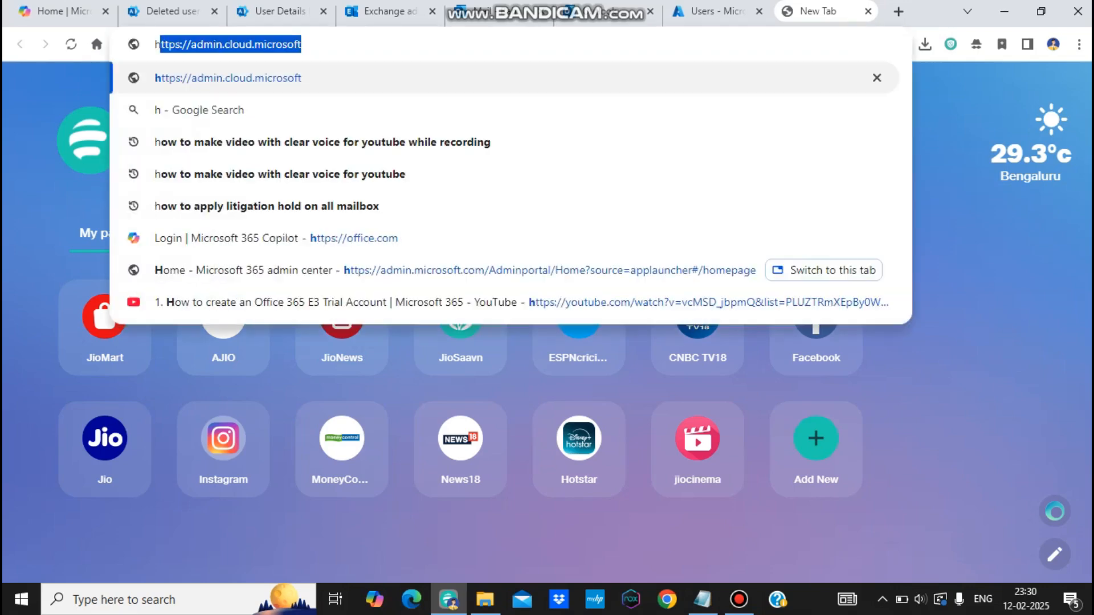
text(ps://)
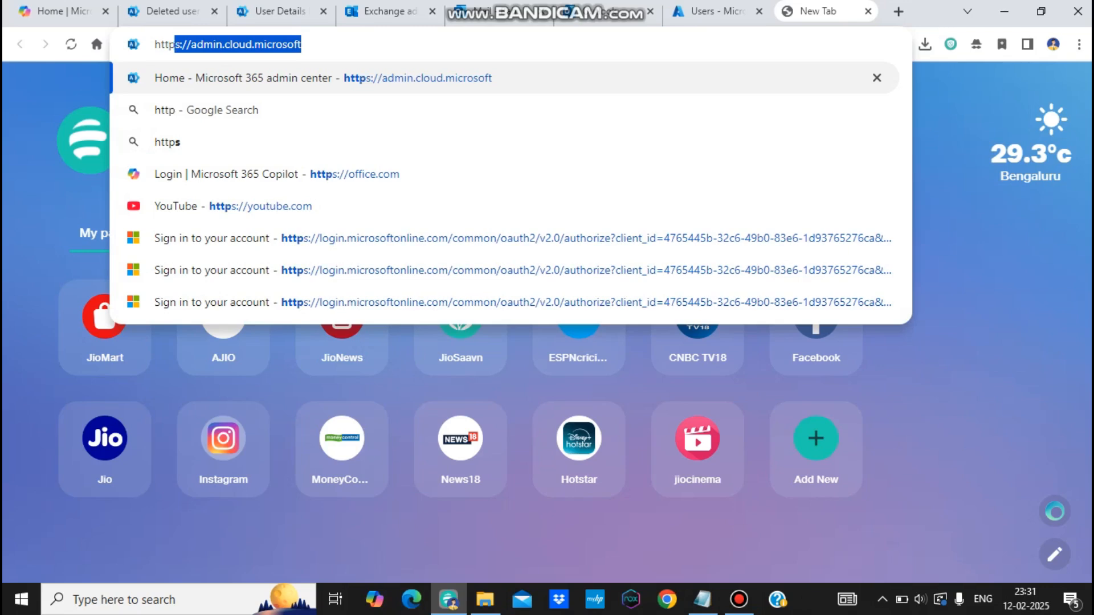
text(5063)
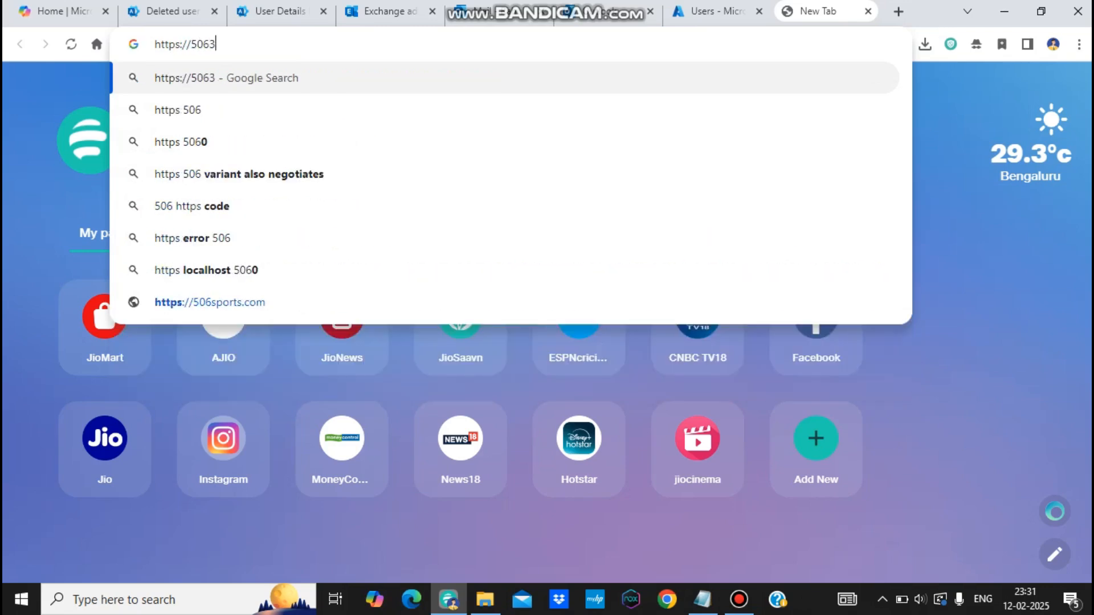
key(BackSpace)
text(2x8)
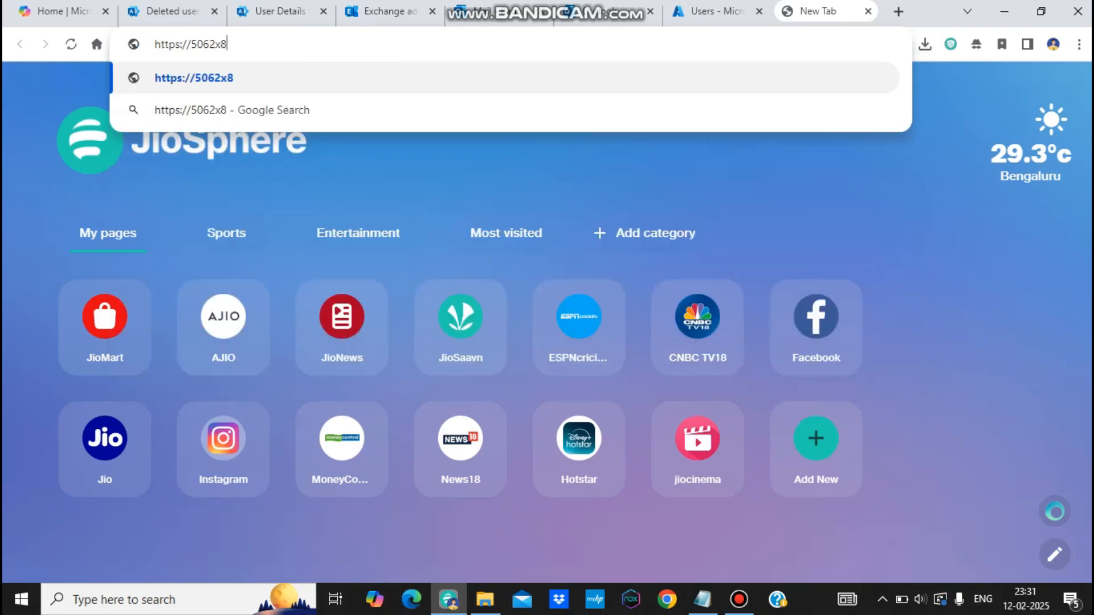
text(-)
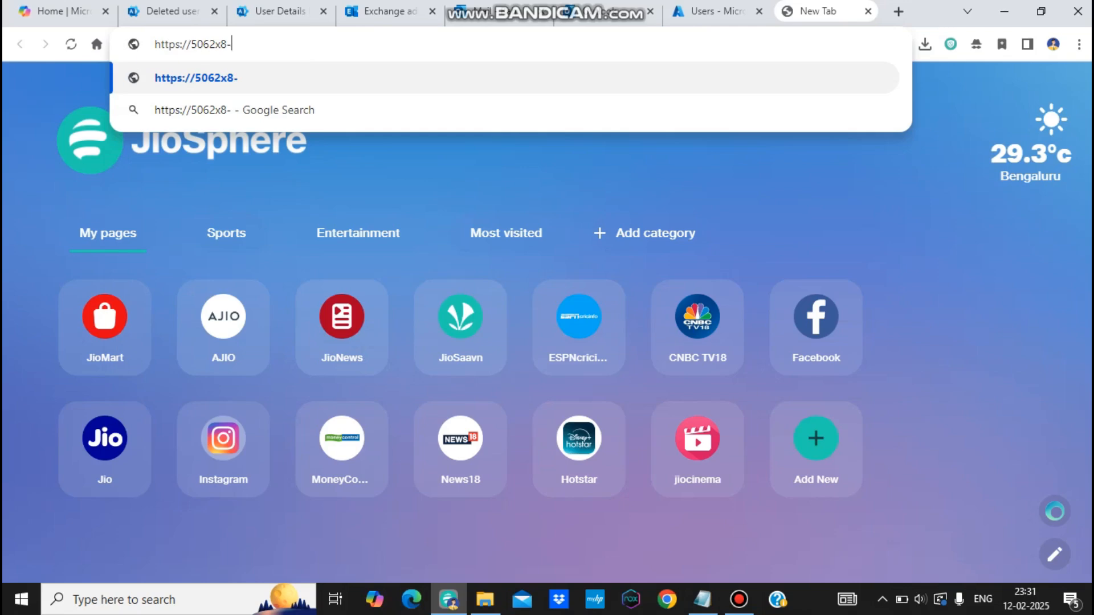
text(my)
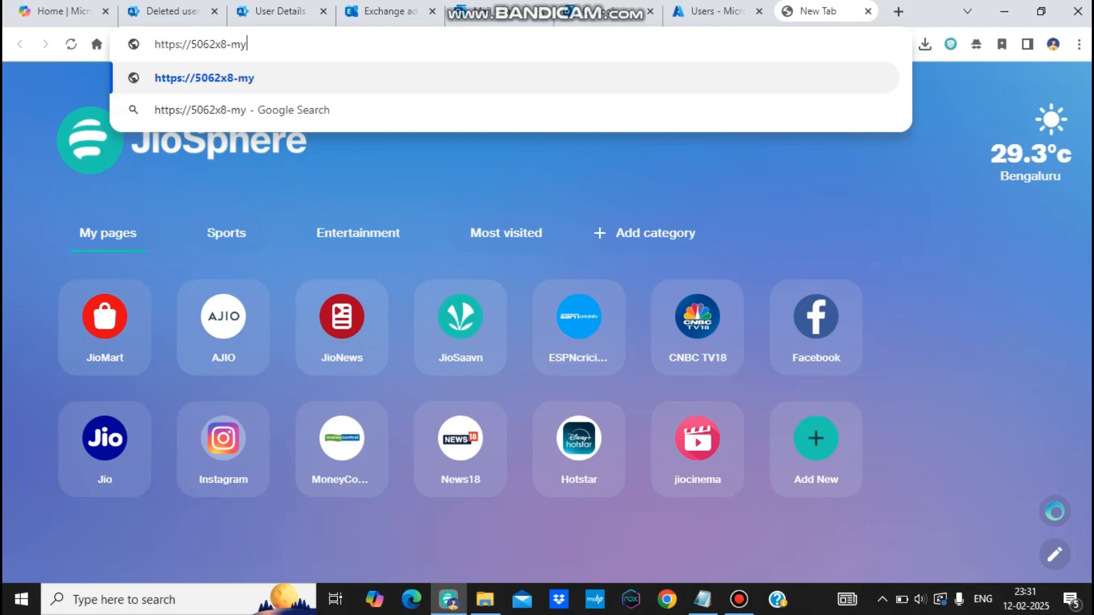
text(.sha)
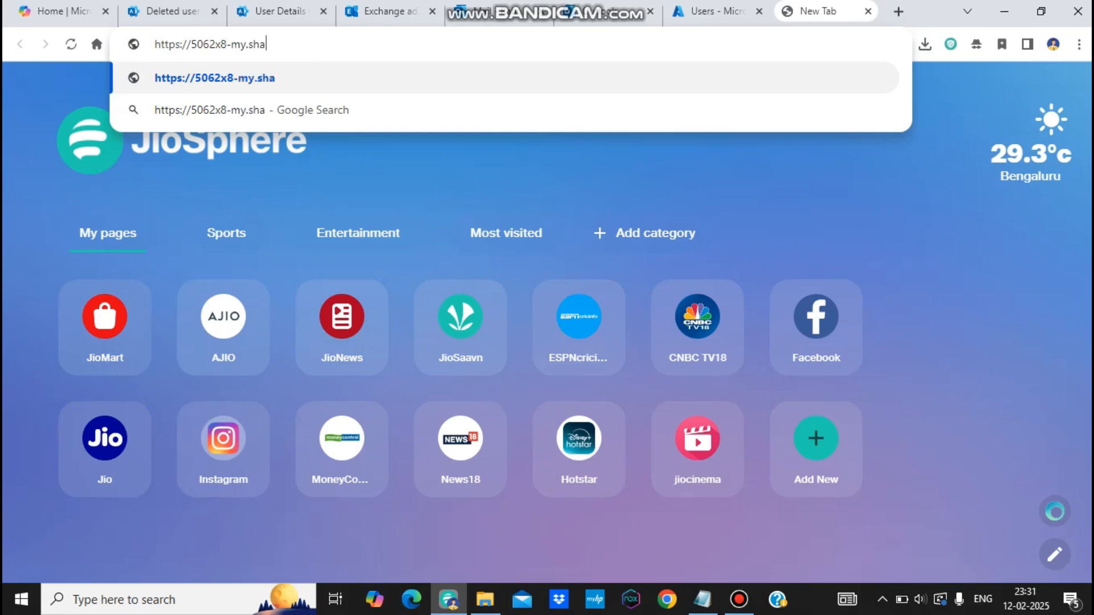
text(repoin)
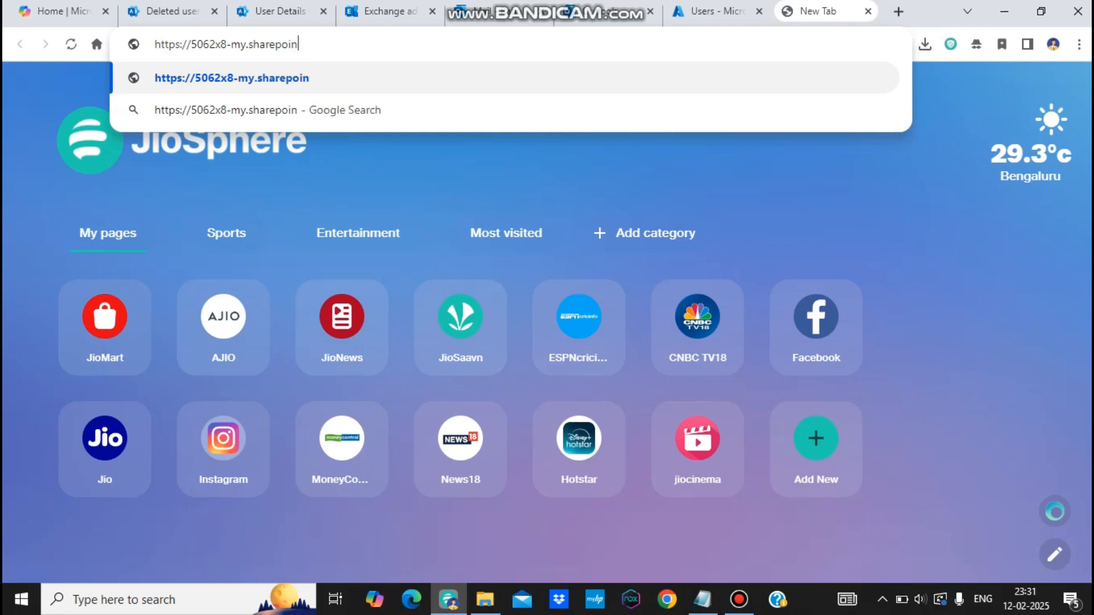
text(t.com)
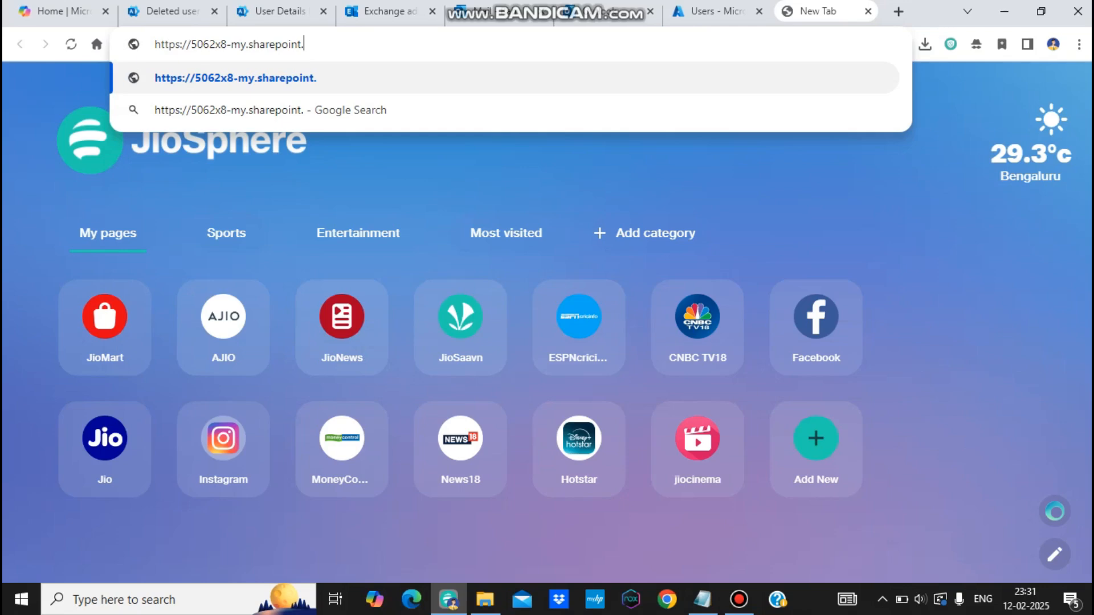
key(Return)
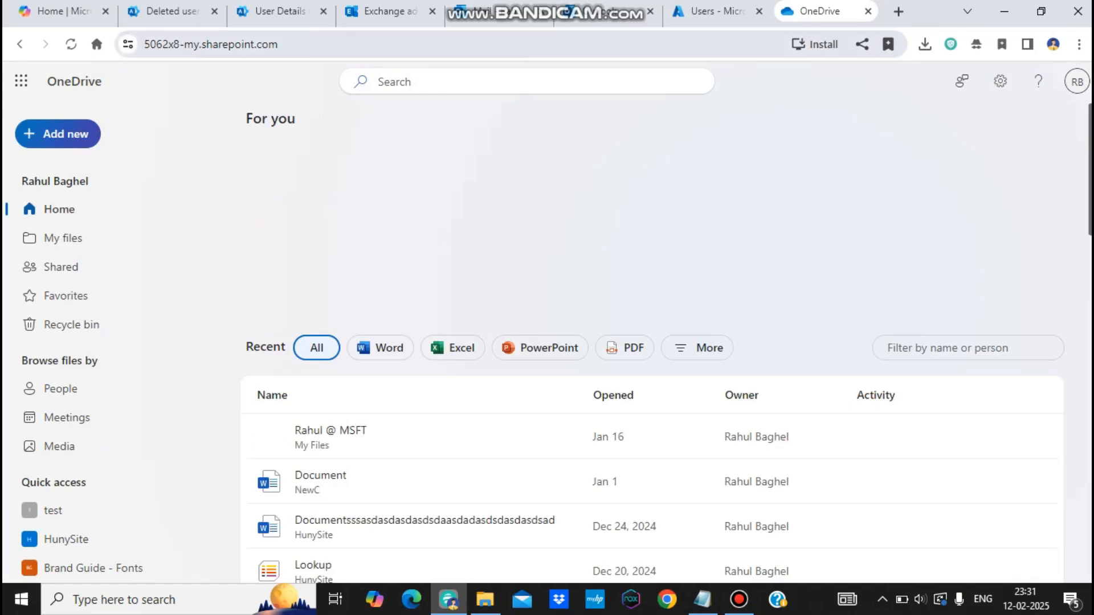
Step: Append /personal/ plus the departing user's underscored name and _onmicrosoft_com to the address, then load it
click(316, 45)
click(317, 44)
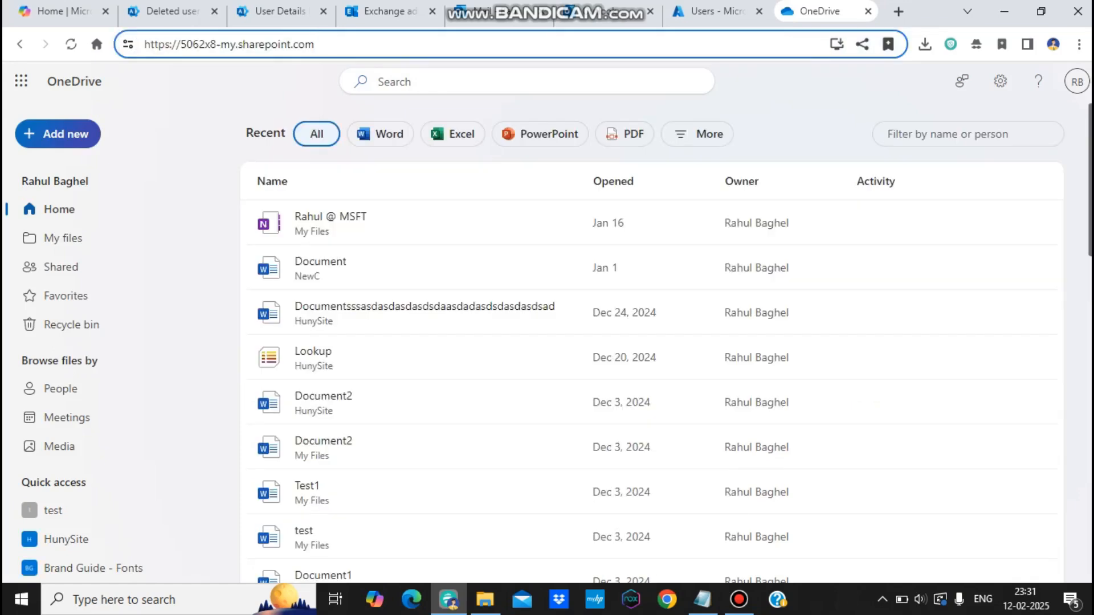
text(/p)
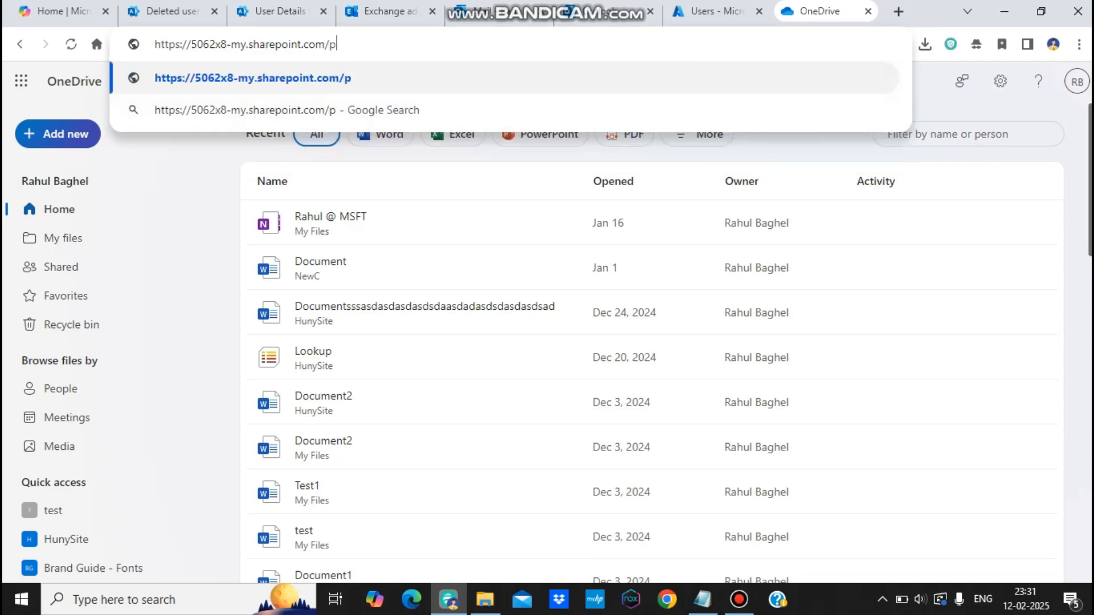
text(erso)
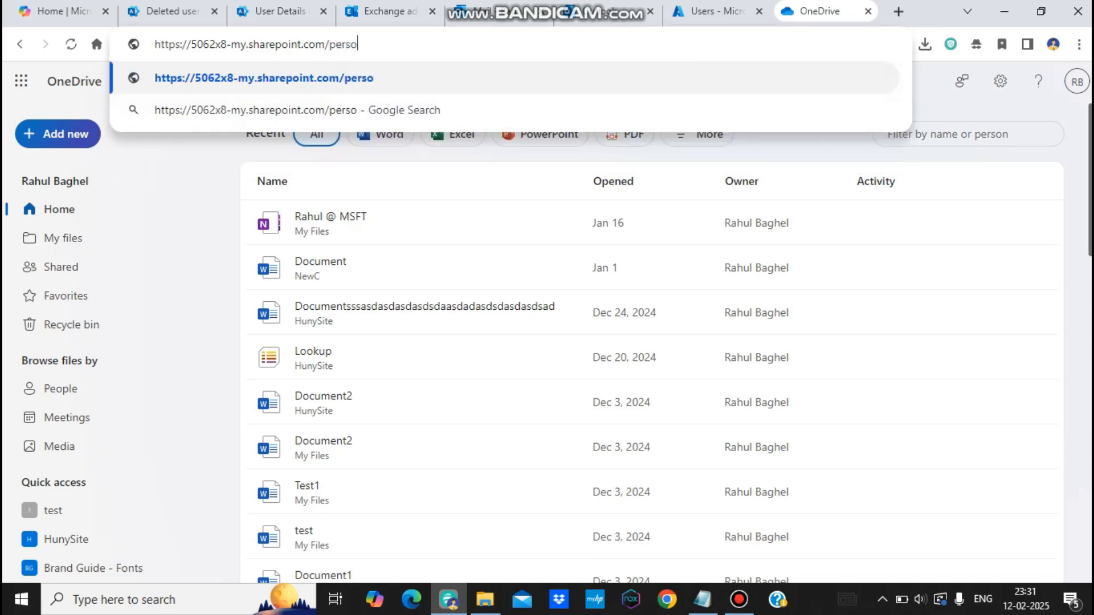
text(nal/)
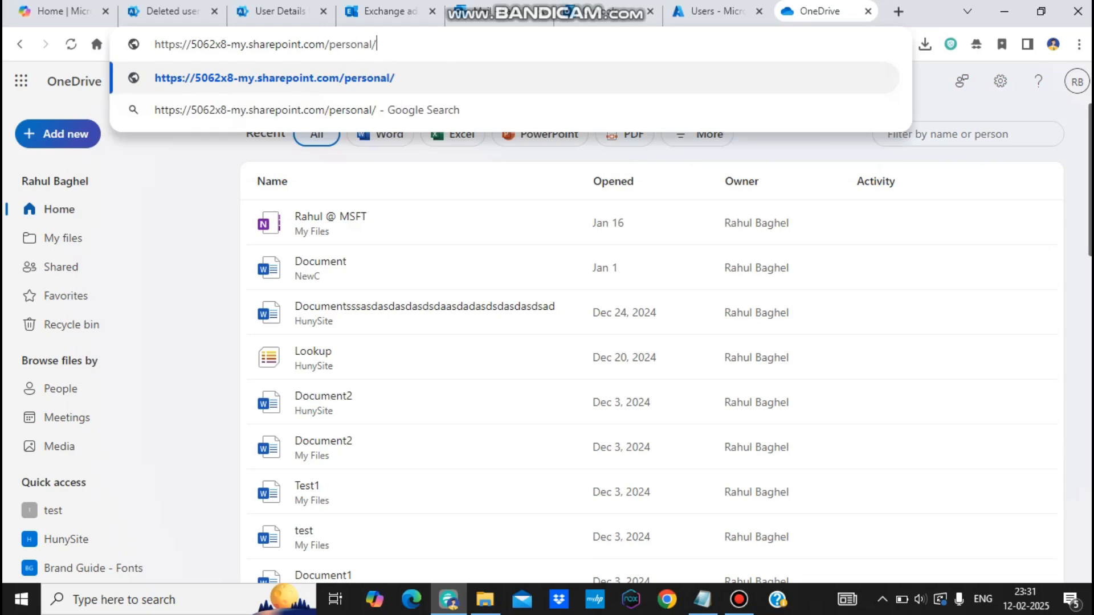
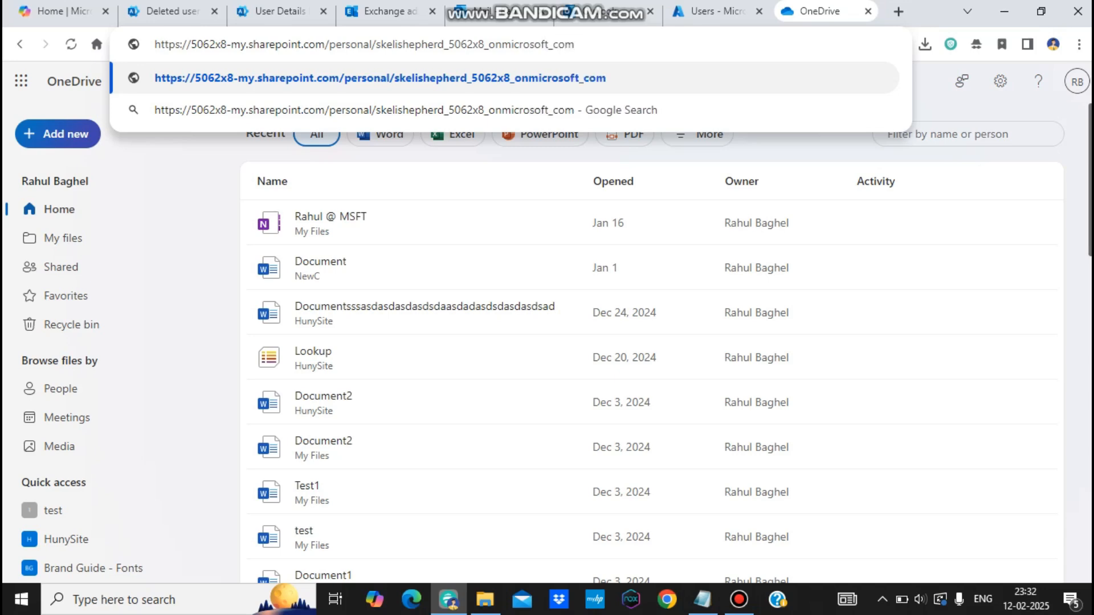
key(Return)
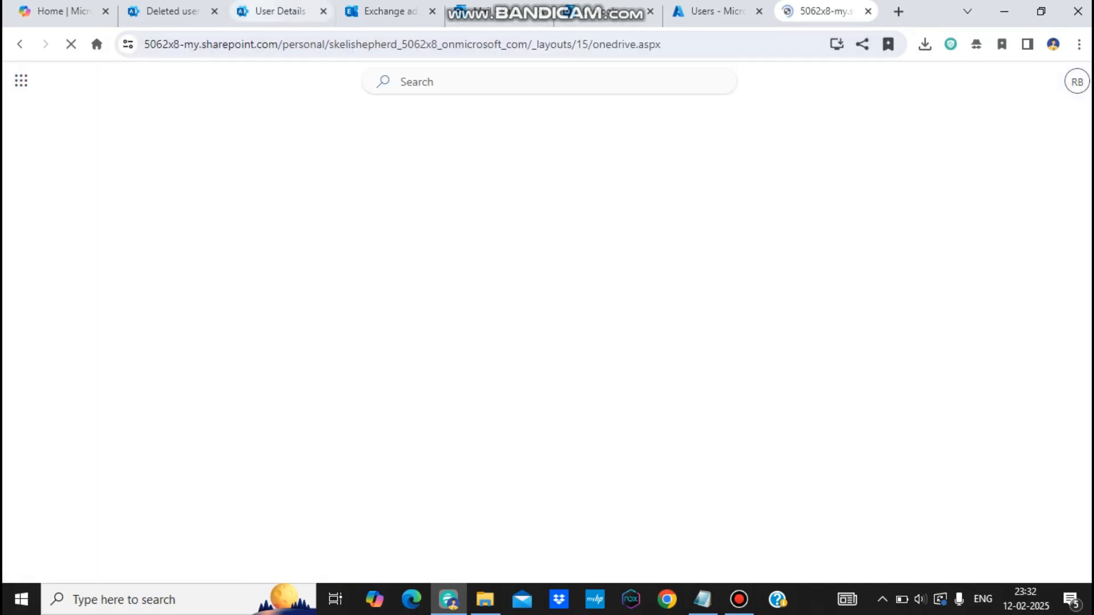
click(267, 12)
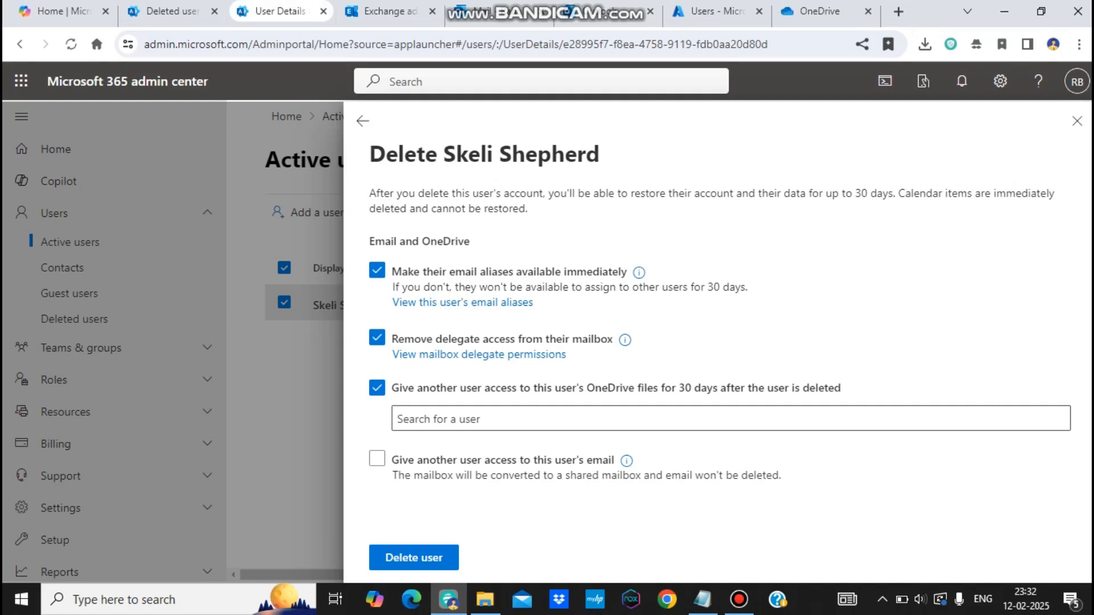
Step: Close the Delete user panel without deleting, copy the user's full username, and bring Notepad forward
click(1076, 121)
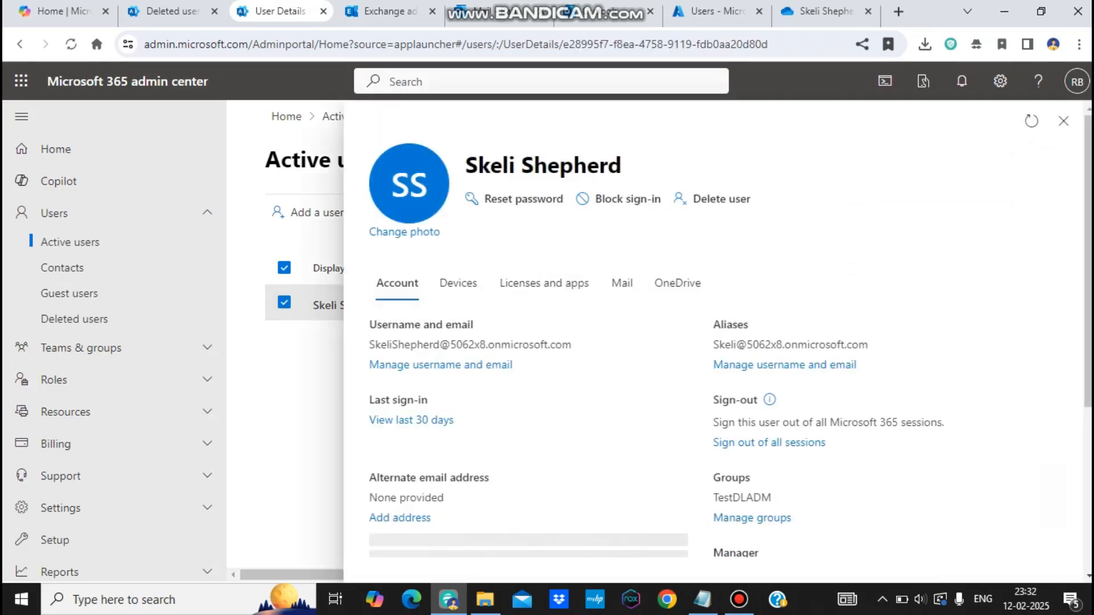
triple_click(469, 344)
key(ctrl+c)
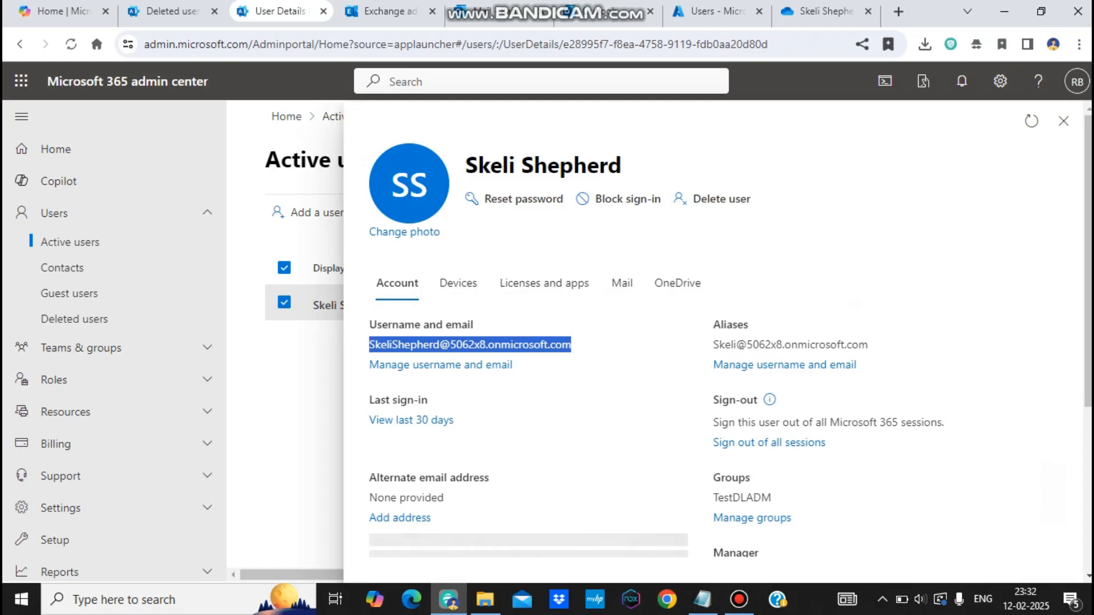
click(703, 600)
click(95, 334)
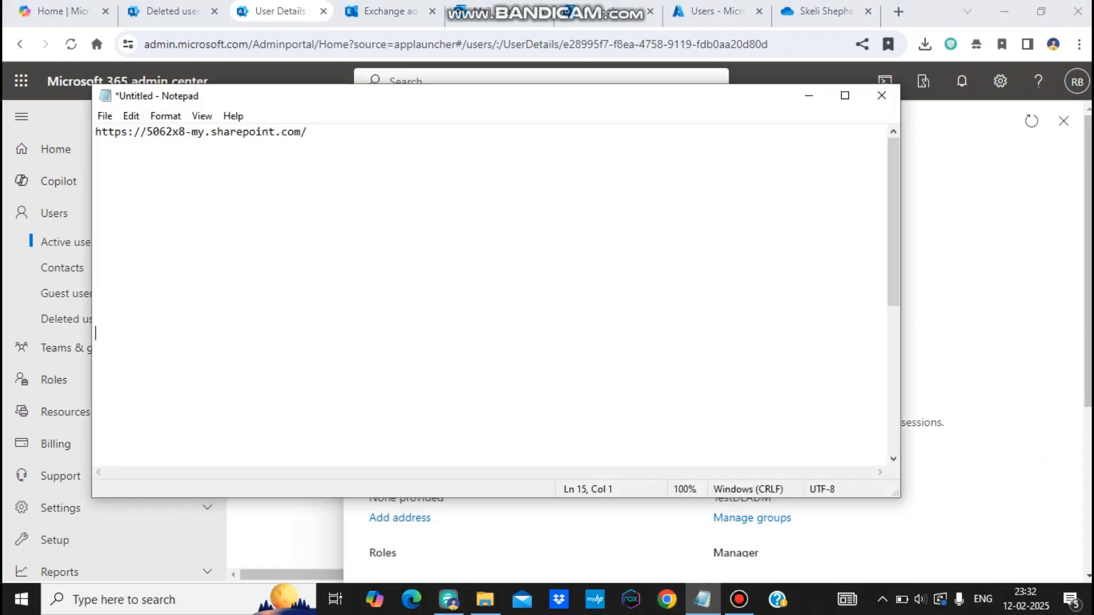
key(ctrl+Home)
key(shift+Down)
click(95, 146)
Step: Add personal/ and the pasted username to the end of the OneDrive URL in Notepad
click(307, 132)
mouse_move(994, 2)
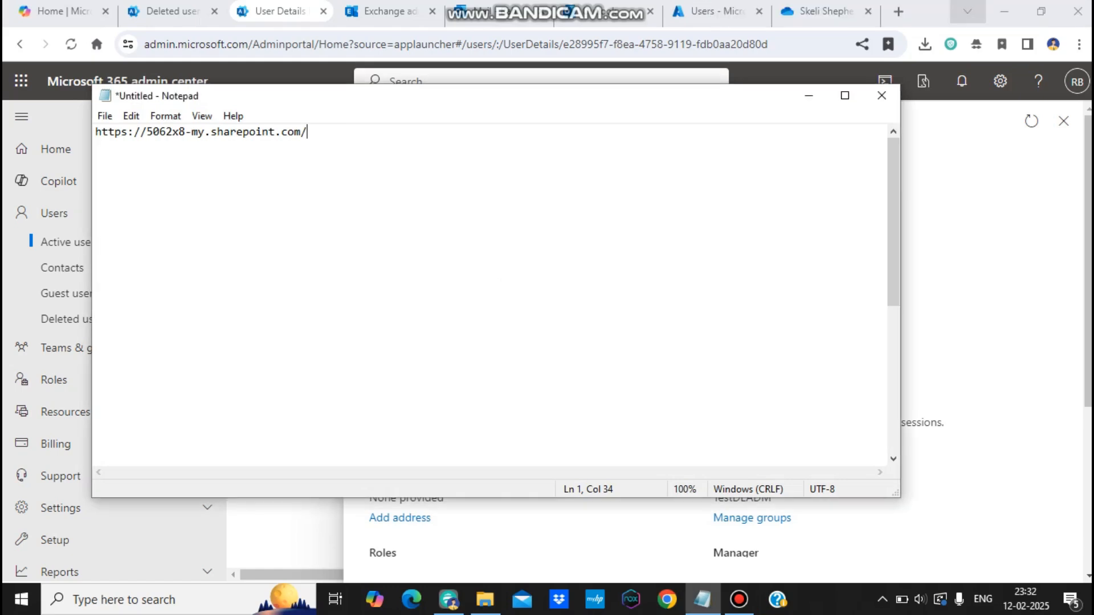
drag(139, 132, 211, 132)
click(309, 132)
text(personal/)
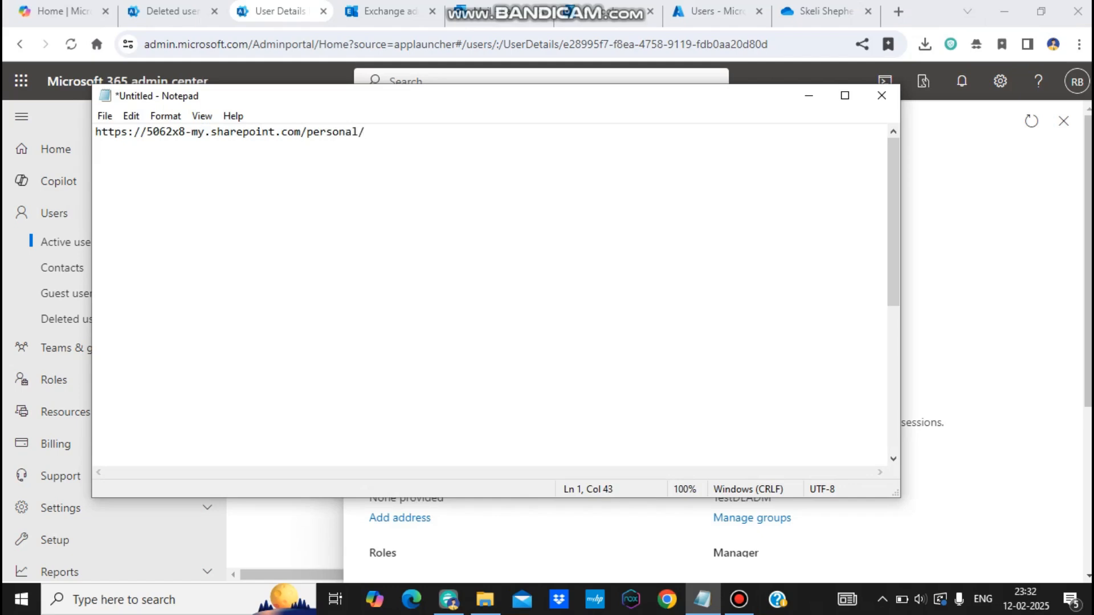
key(ctrl+v)
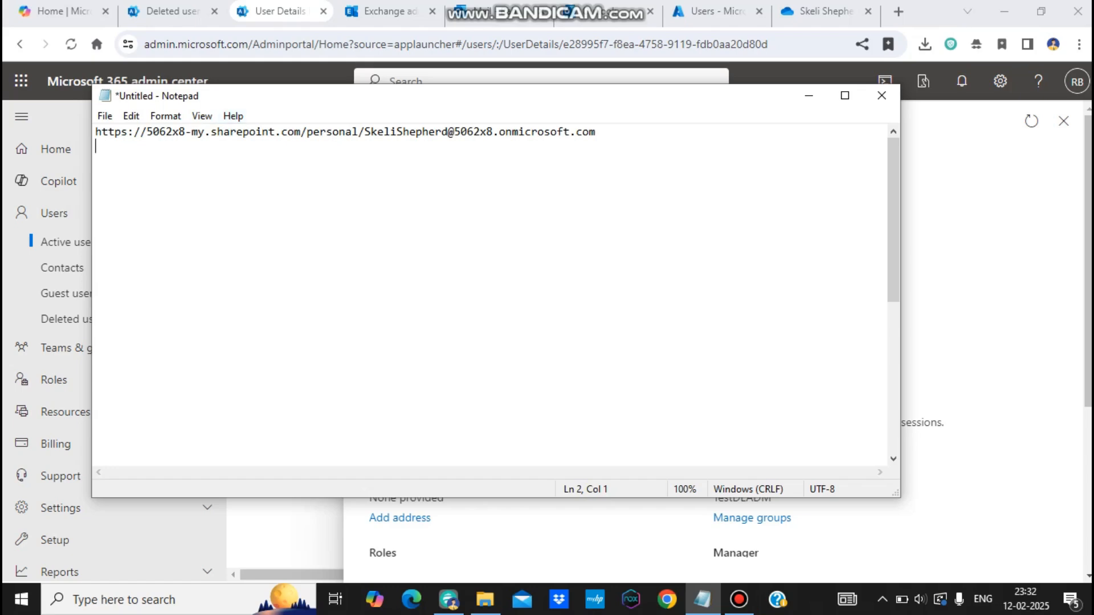
Step: Replace the username's @ and dots with underscores and select the finished URL
click(576, 132)
key(BackSpace)
text(_)
key(Left)
key(Left)
key(Left)
key(Left)
key(Left)
key(Left)
key(Left)
key(Left)
key(Left)
key(Left)
key(Left)
key(Left)
key(Left)
key(Delete)
text(_)
key(Left)
key(Left)
key(Left)
key(Left)
key(Left)
key(Left)
key(Left)
key(BackSpace)
text(_)
key(End)
key(Home)
key(ctrl+a)
key(ctrl+c)
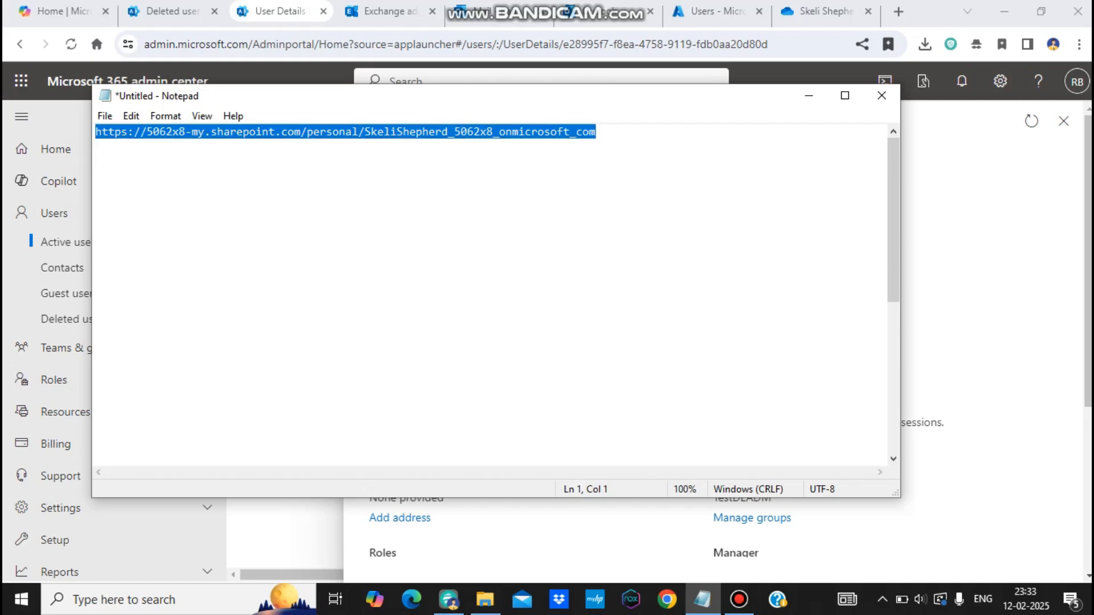
click(603, 44)
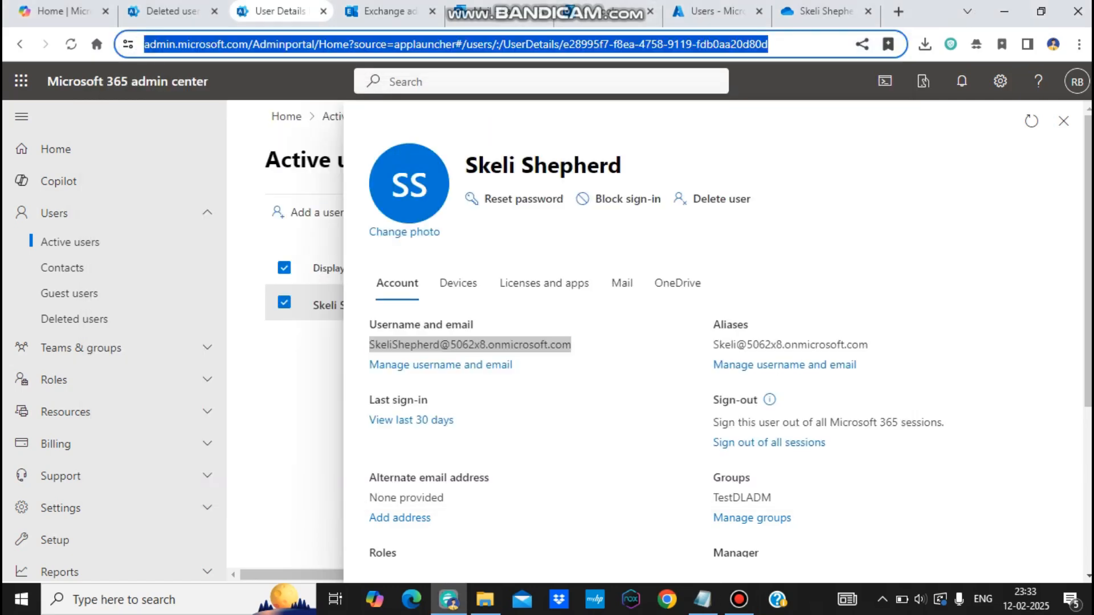
Step: Paste the personal-site URL into the address bar, open the former employee's OneDrive, and confirm the signed-in account
click(826, 12)
click(716, 12)
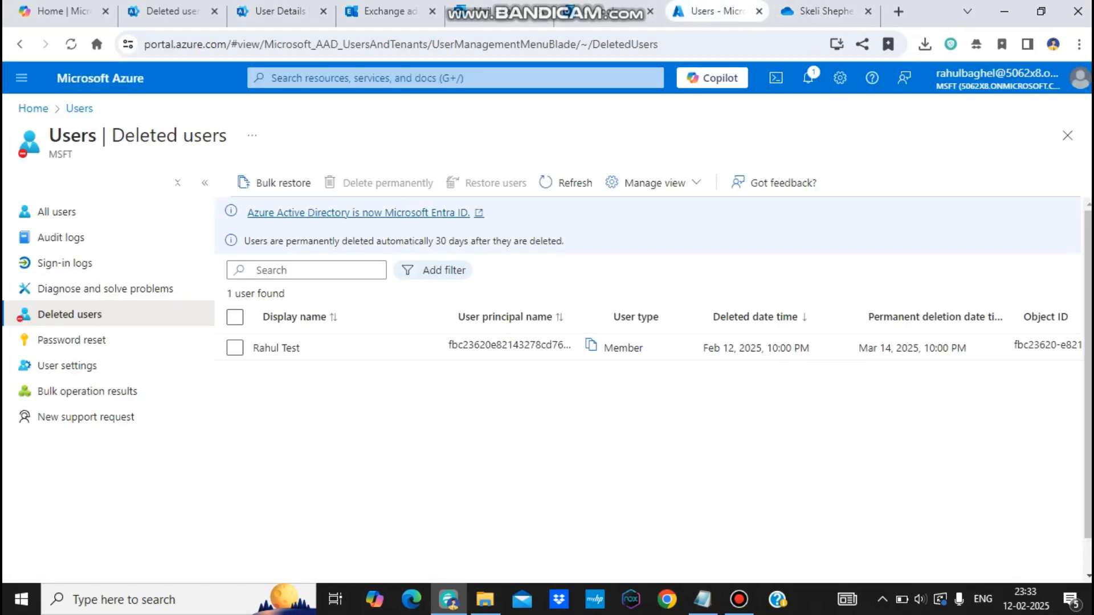
click(826, 11)
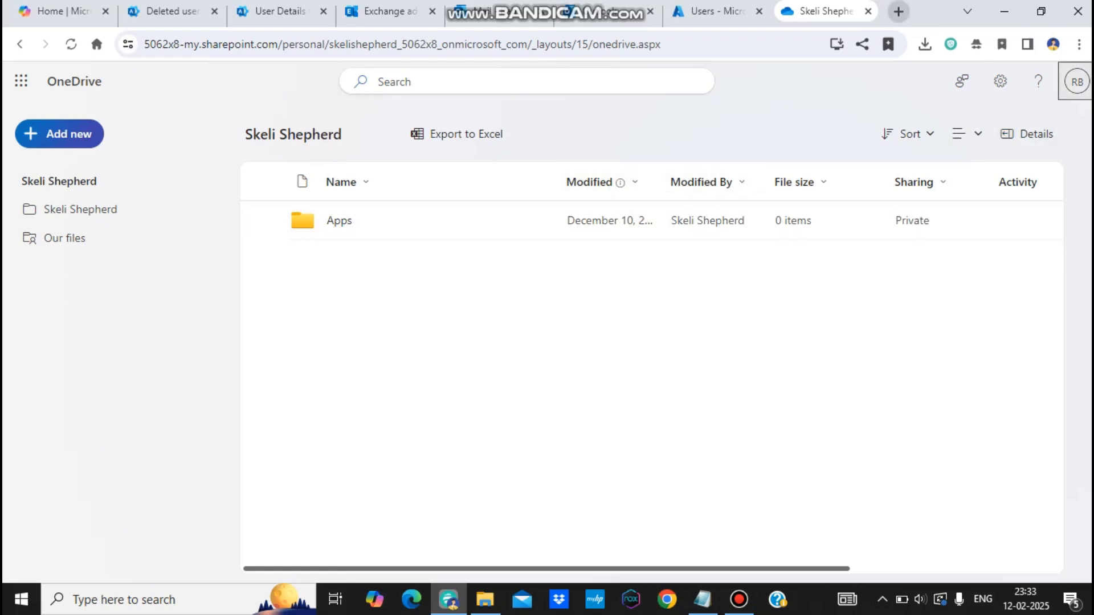
click(1076, 82)
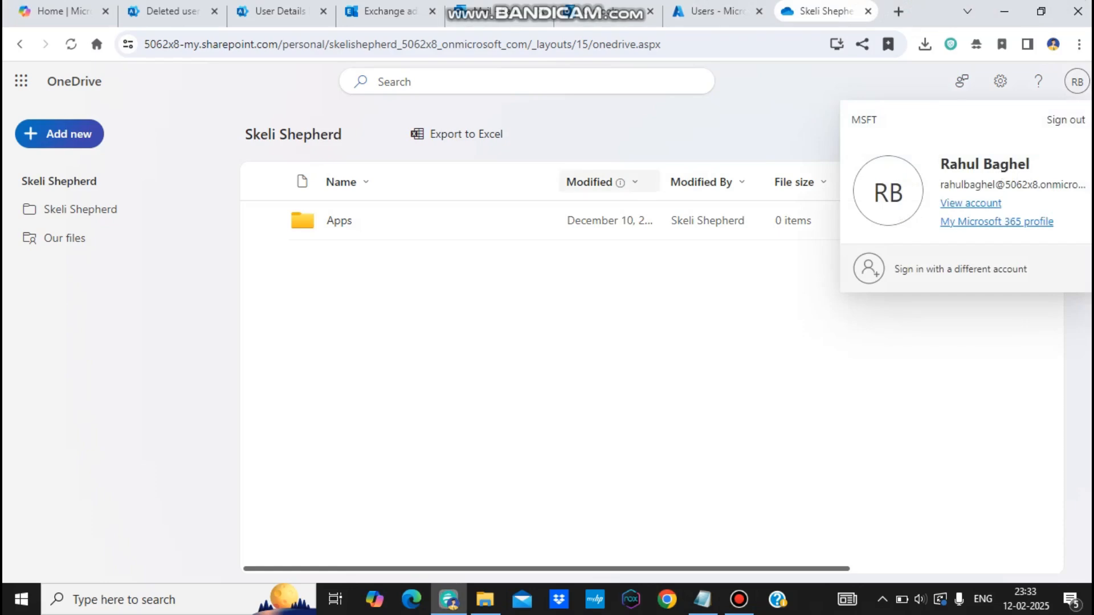
click(572, 44)
key(ctrl+a)
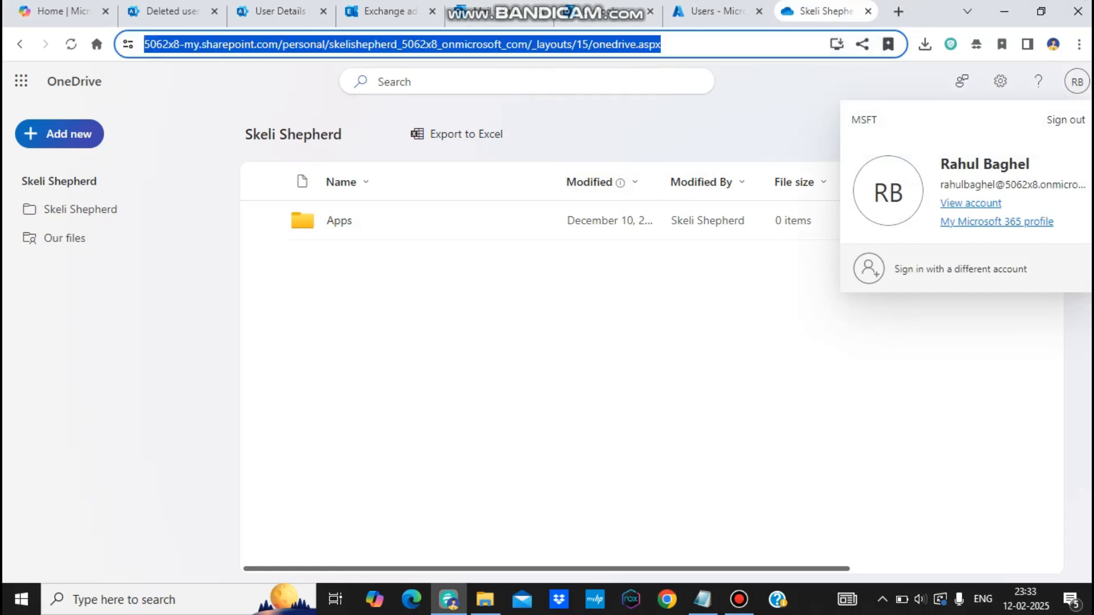
key(ctrl+v)
key(Return)
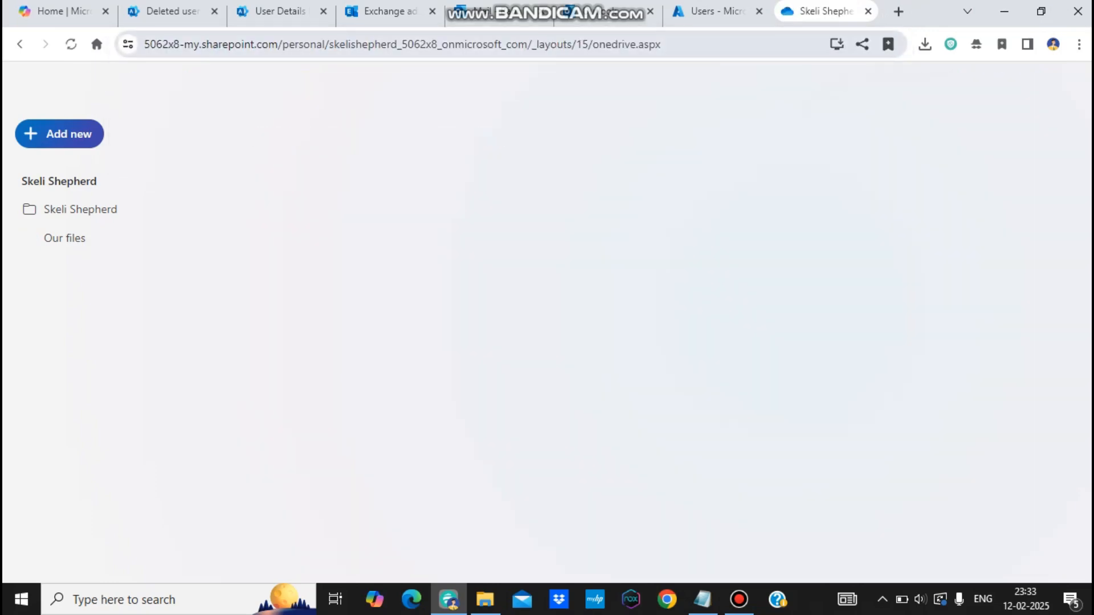
drag(329, 44, 398, 45)
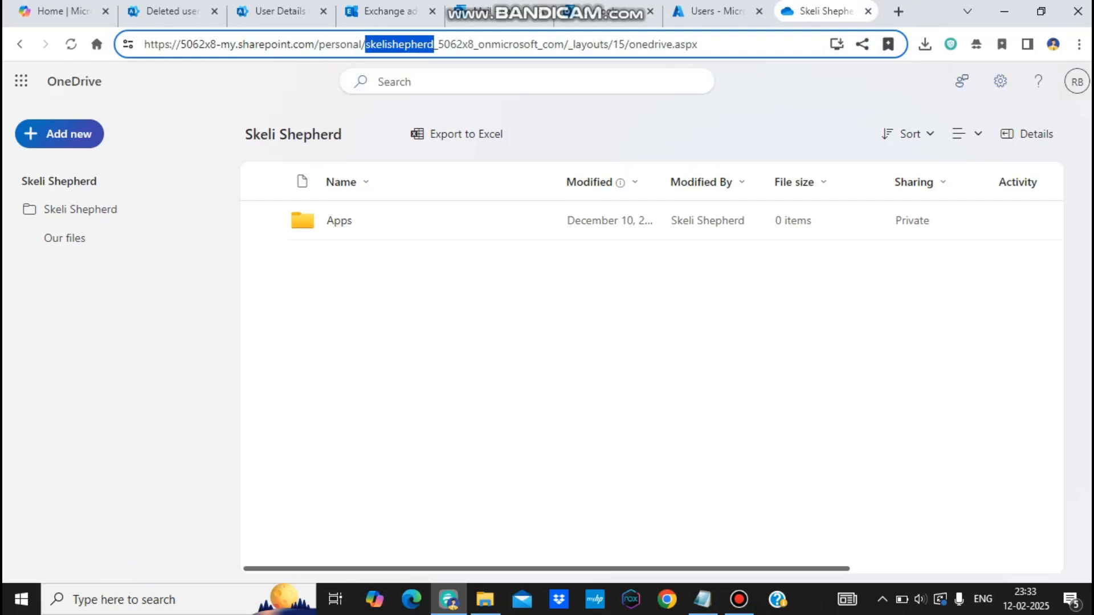
click(1076, 82)
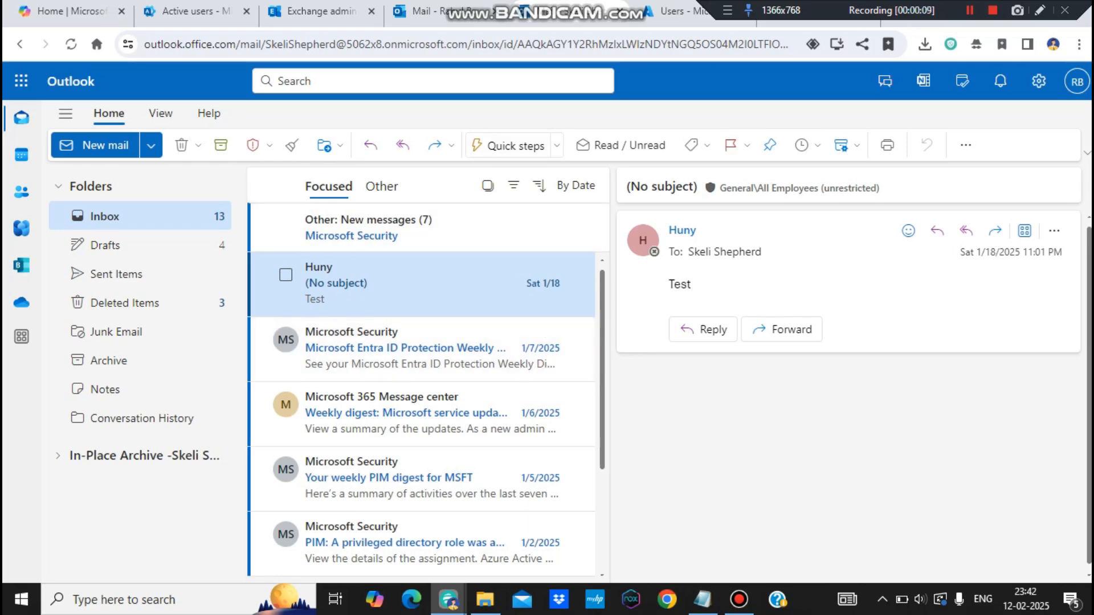
Step: Select the user name portion of the mailbox URL in the address bar
double_click(302, 43)
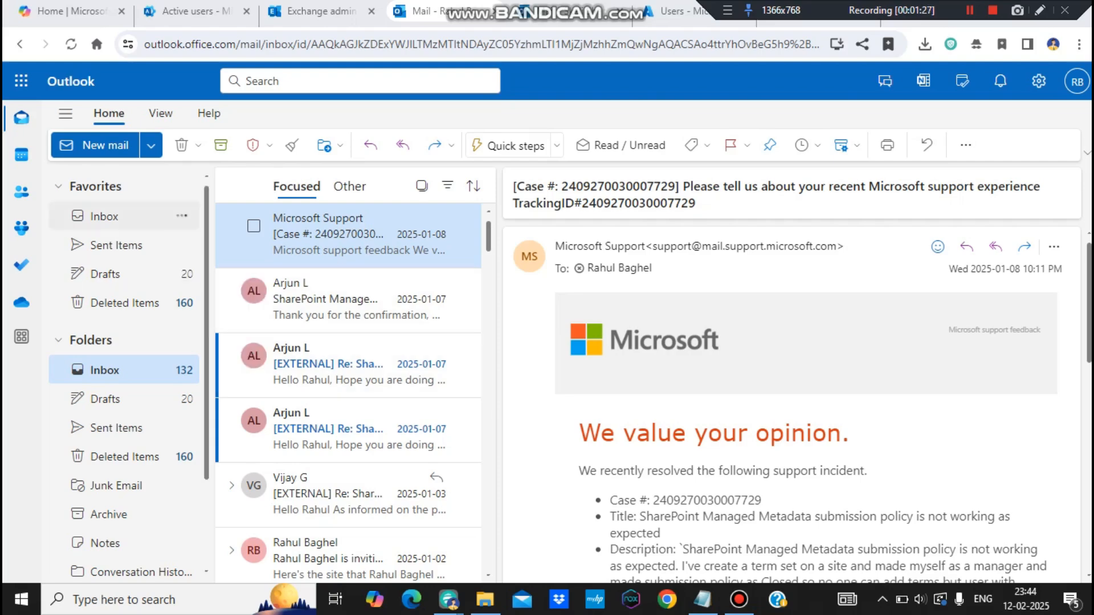
Step: Start a new email to the former employee and expand their automatic reply to read it fully
click(100, 146)
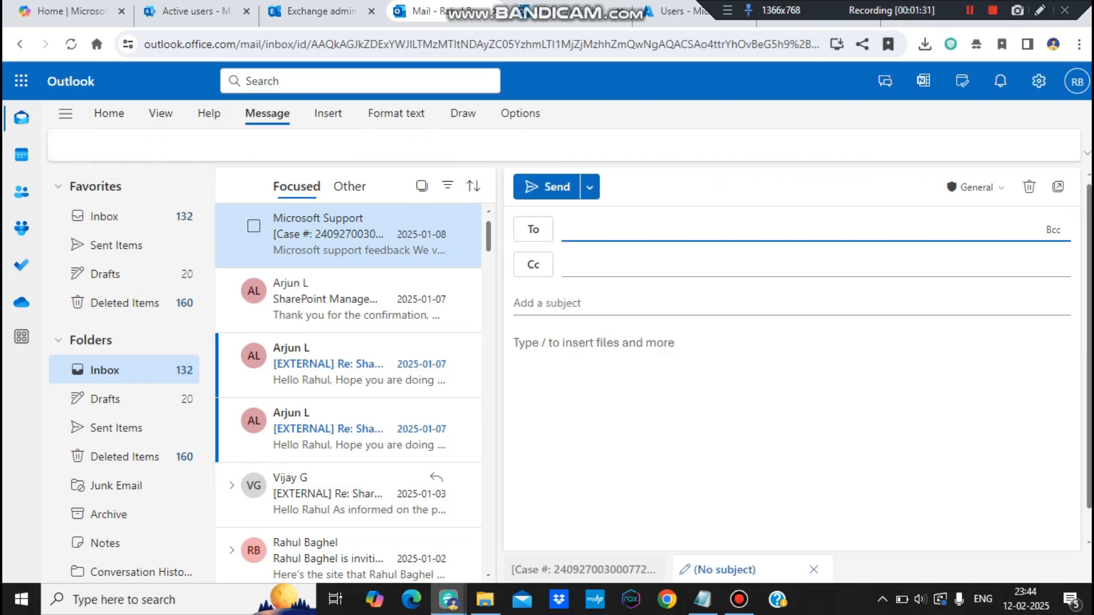
text(skel)
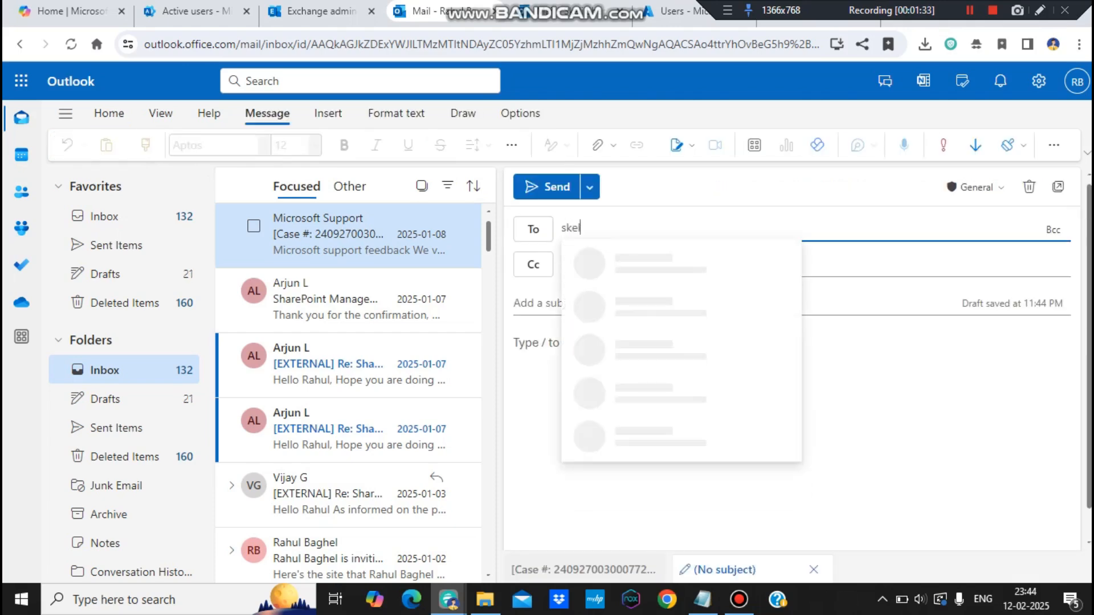
key(Return)
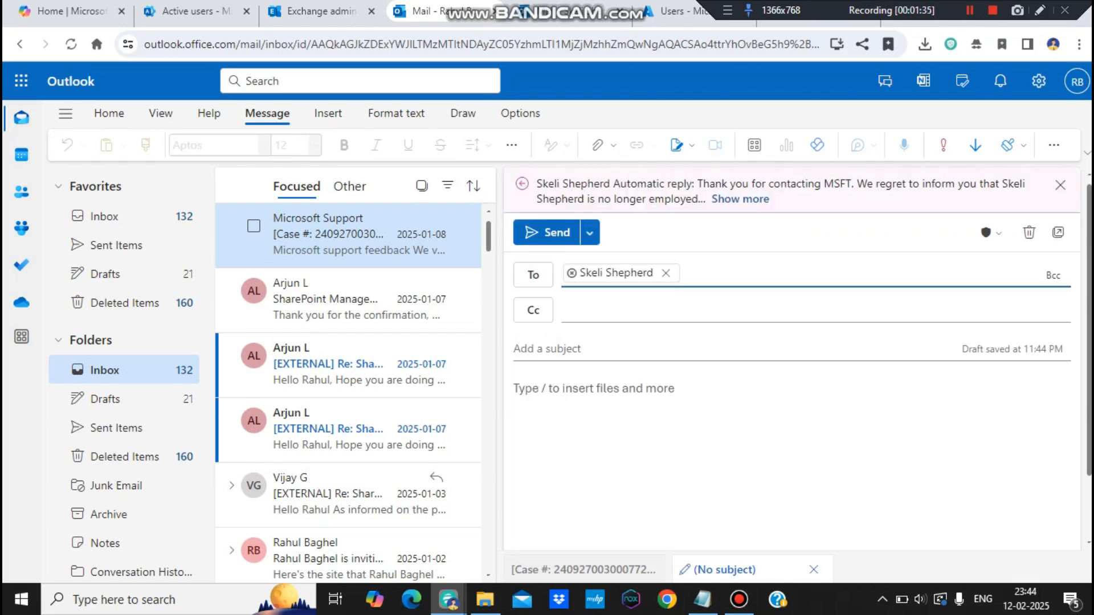
click(740, 199)
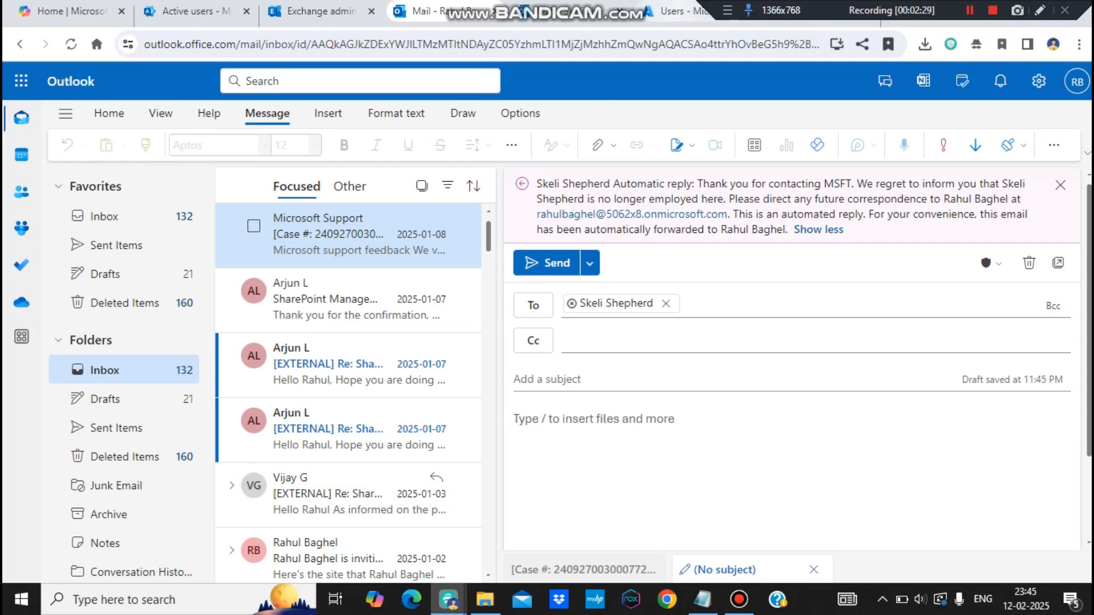
click(679, 11)
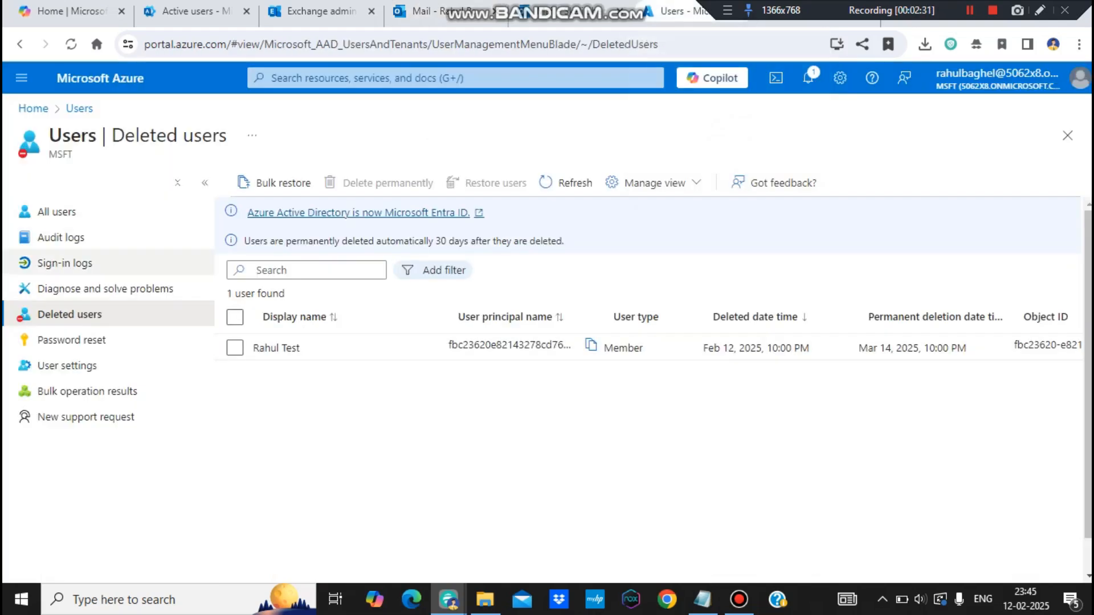
Step: Open portal.azure.com, find the Users service, review Deleted users, then return to All users
click(57, 212)
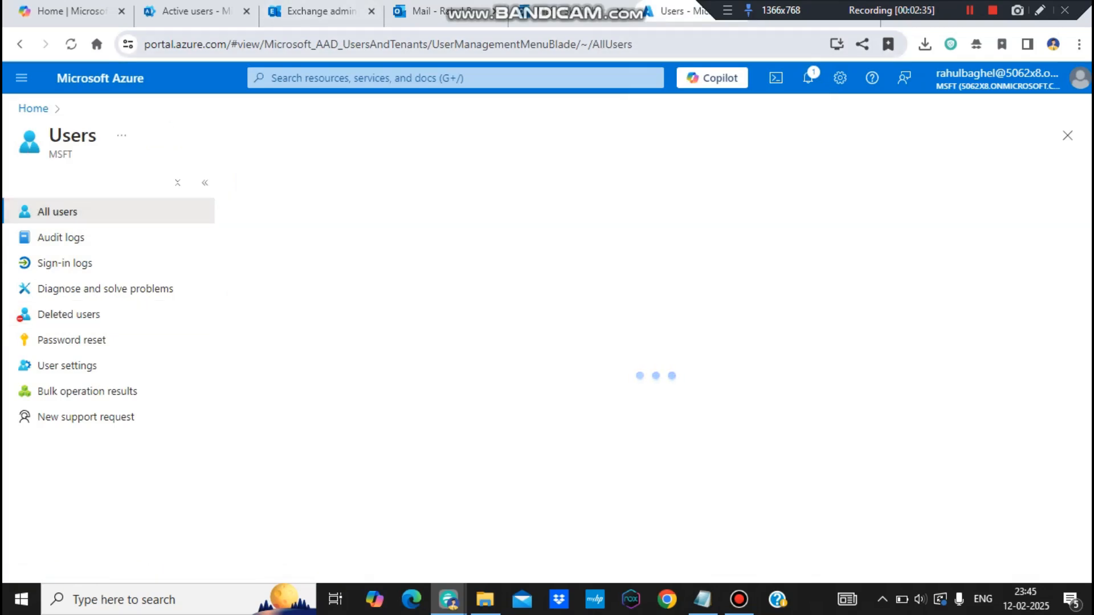
key(ctrl+l)
text(portal.a)
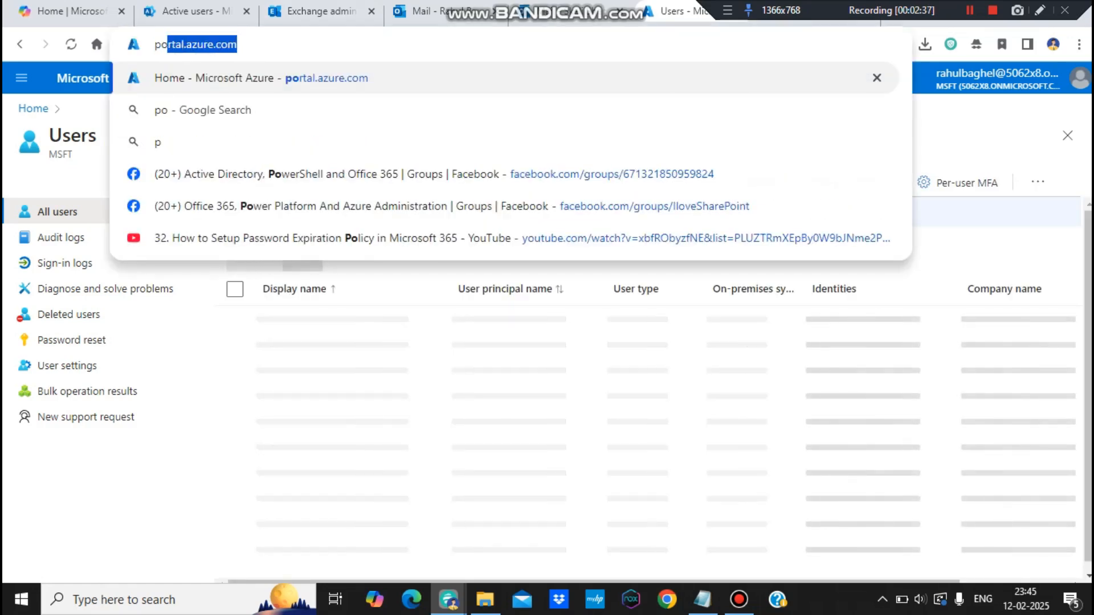
text(z)
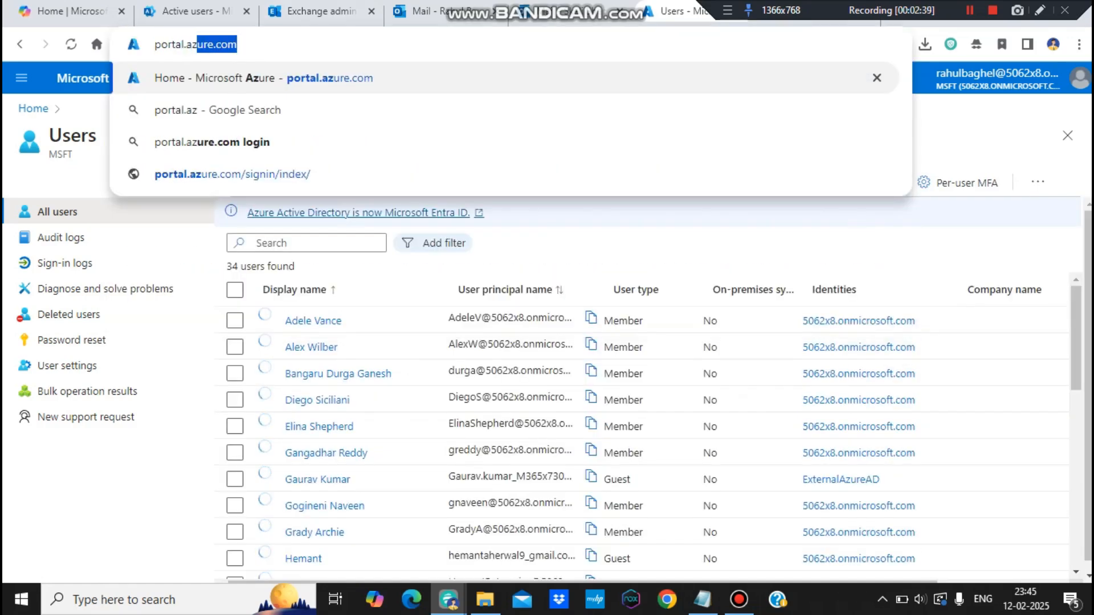
key(Return)
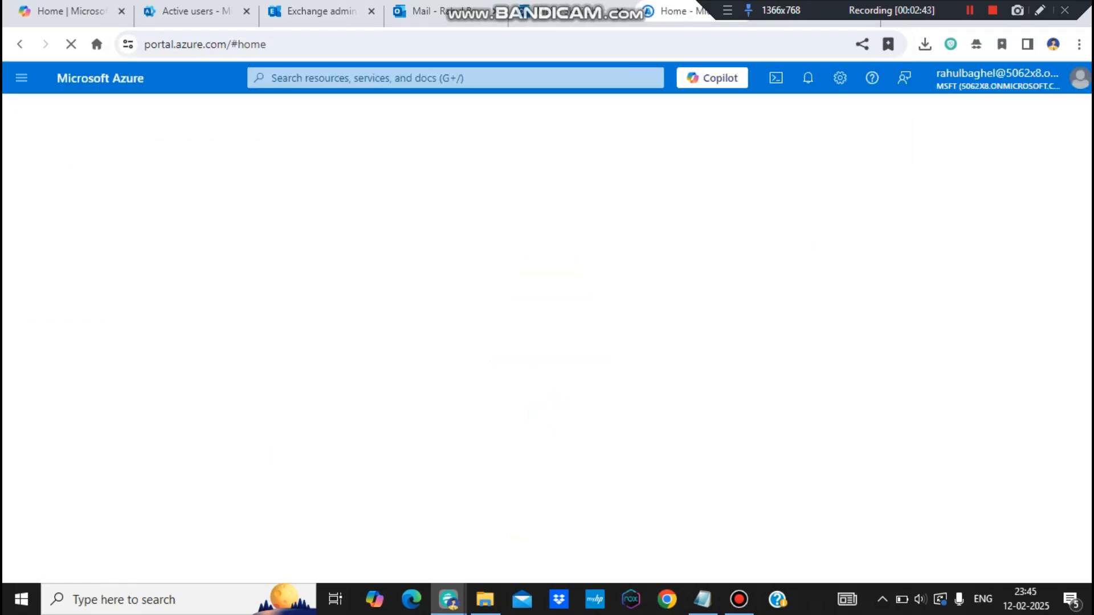
click(364, 78)
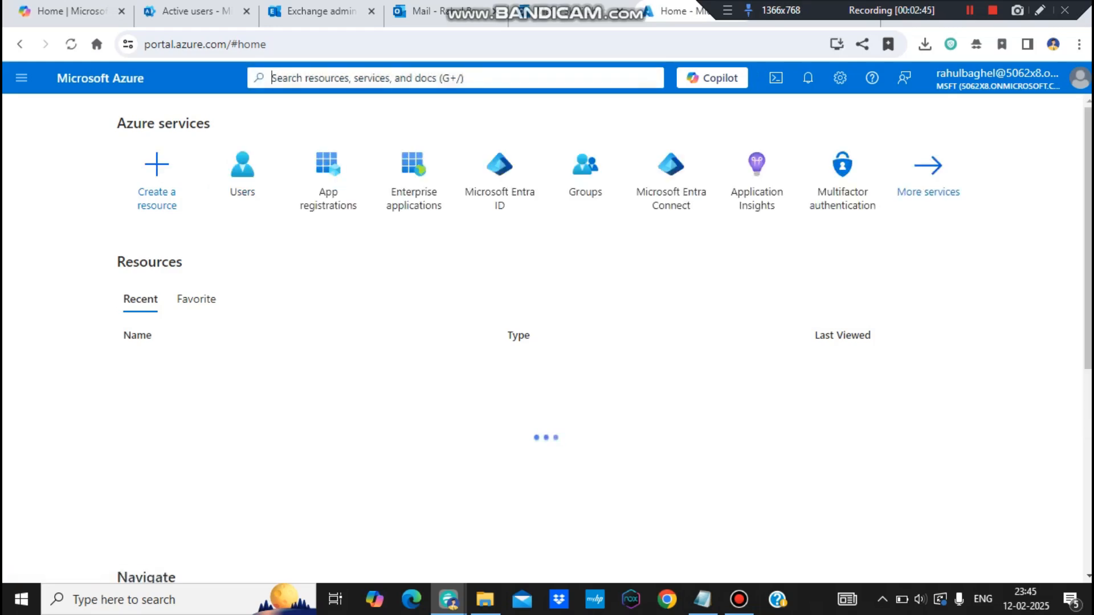
text(user)
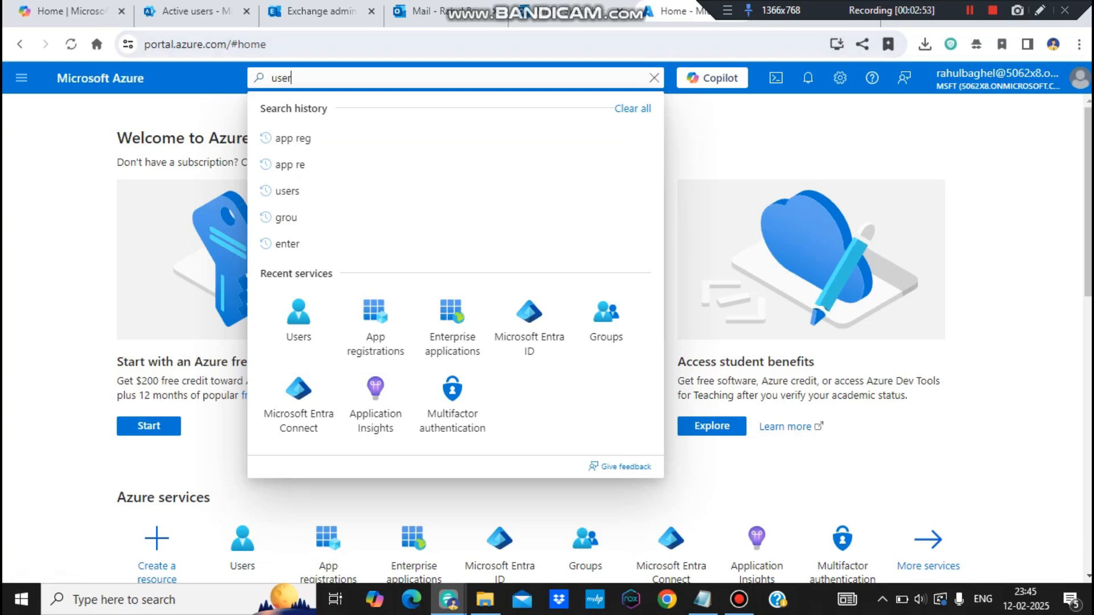
click(299, 322)
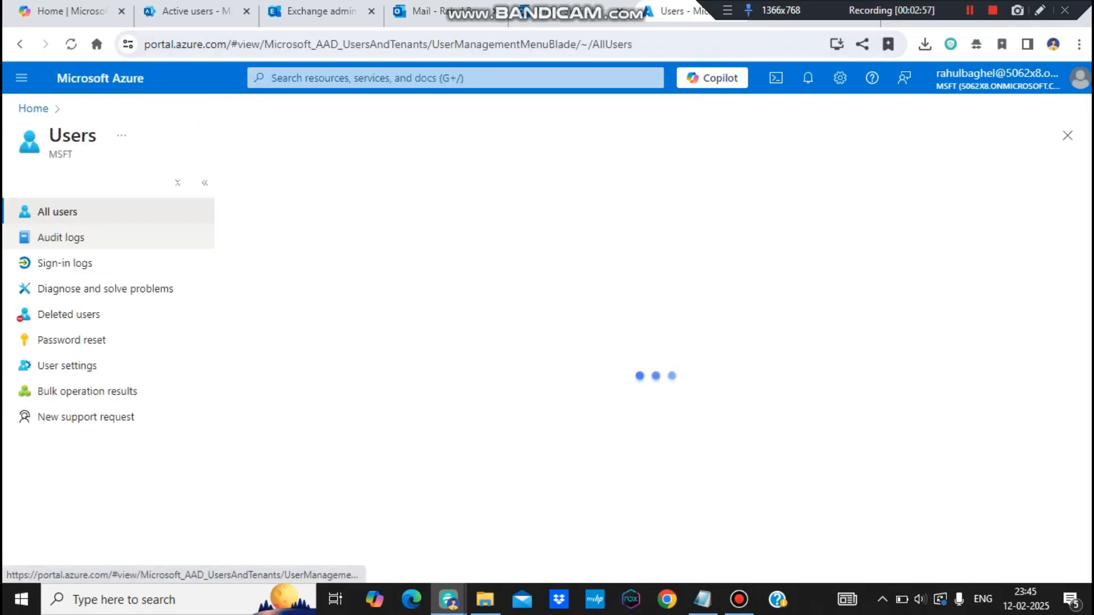
click(69, 314)
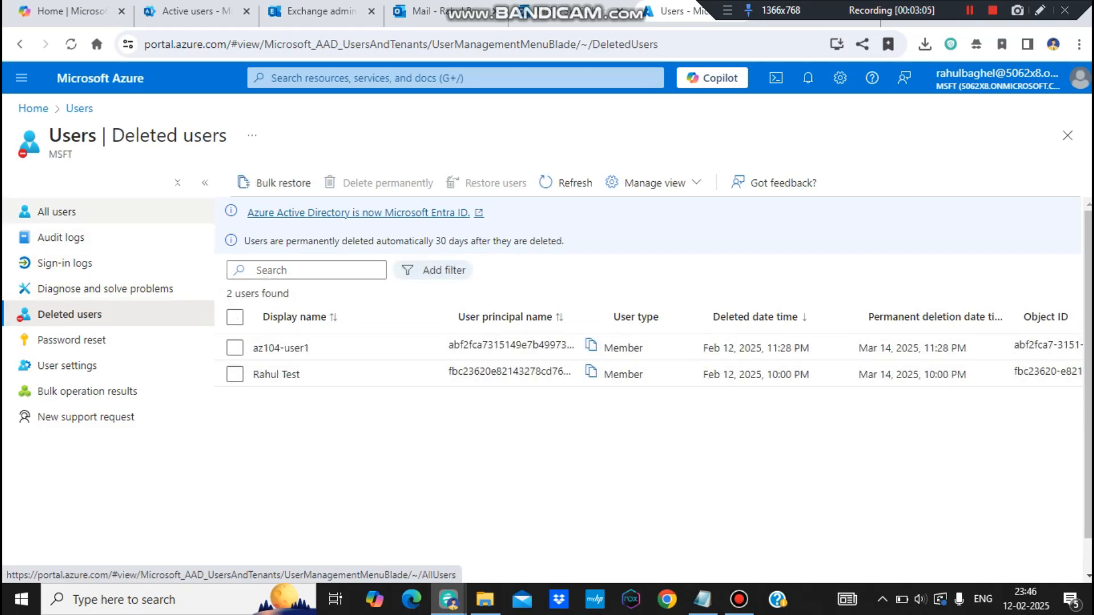
click(56, 212)
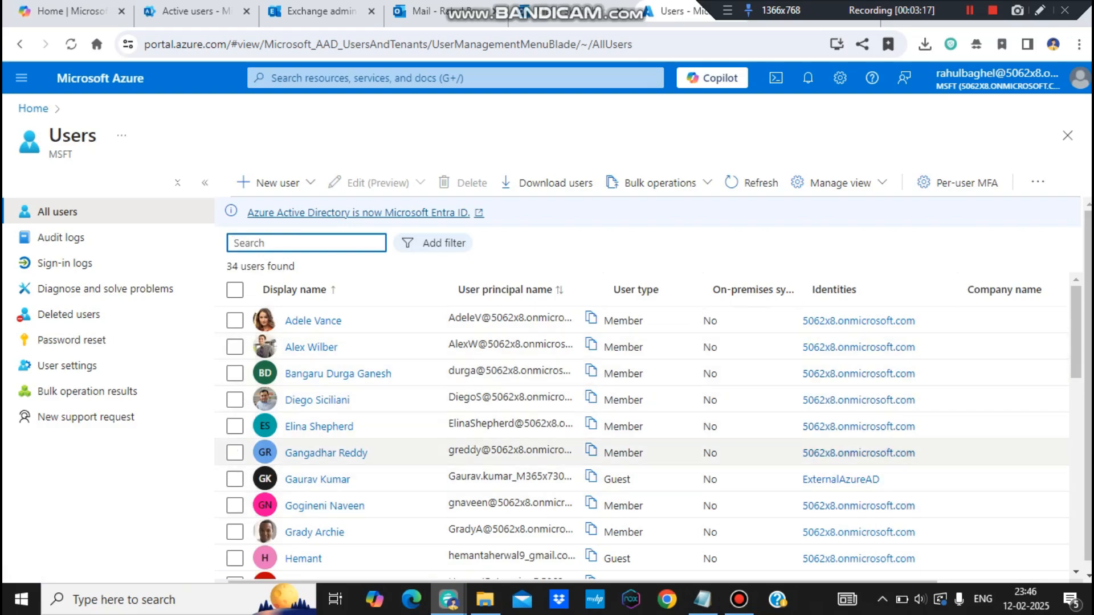
Step: Delete a selected member account from All users after confirming with OK, then return to Notepad
click(235, 452)
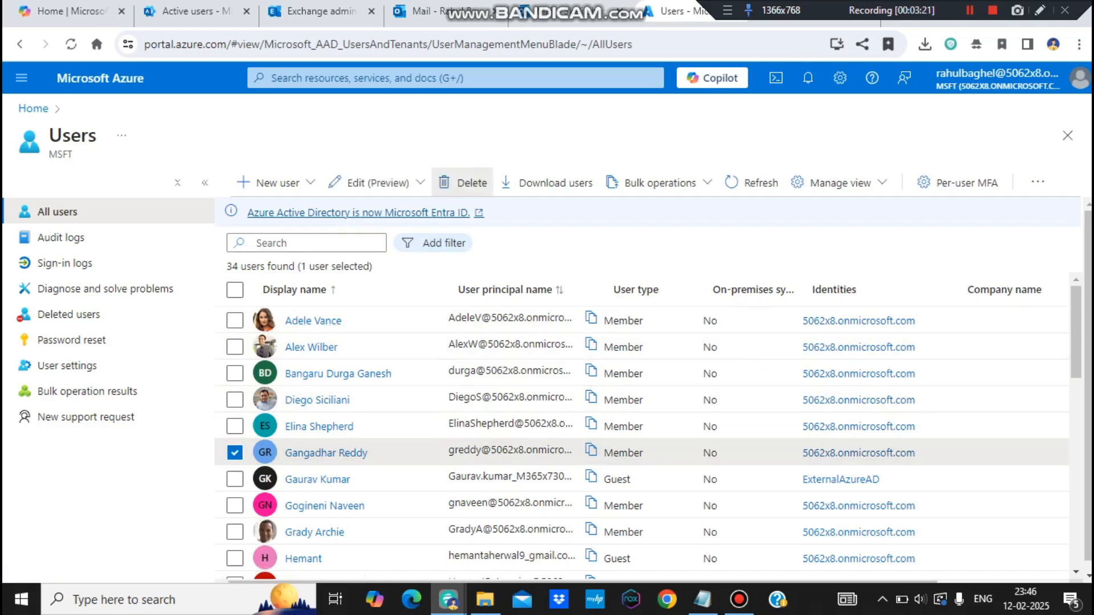
click(463, 182)
click(262, 242)
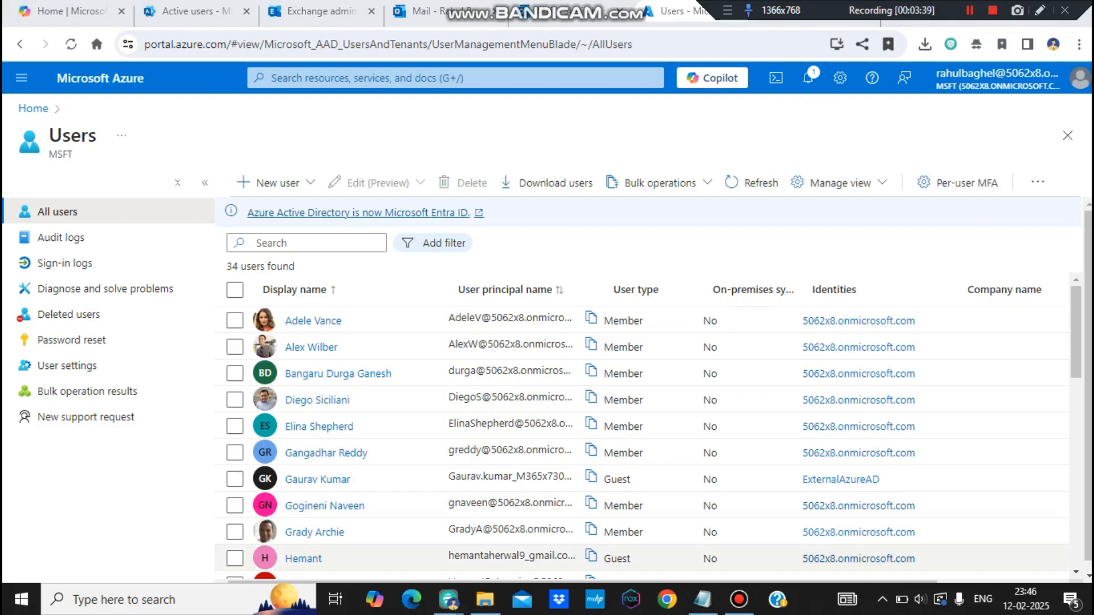
click(703, 599)
click(96, 305)
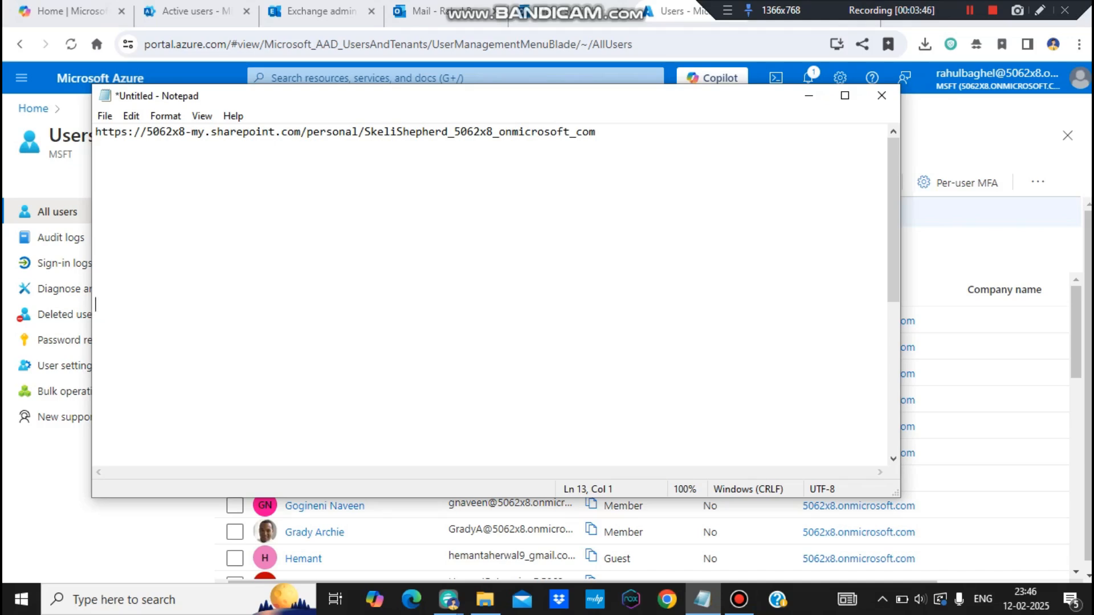
Step: Review parts of the saved OneDrive URL in Notepad, then minimize it to reveal the Azure users list
drag(204, 132, 596, 132)
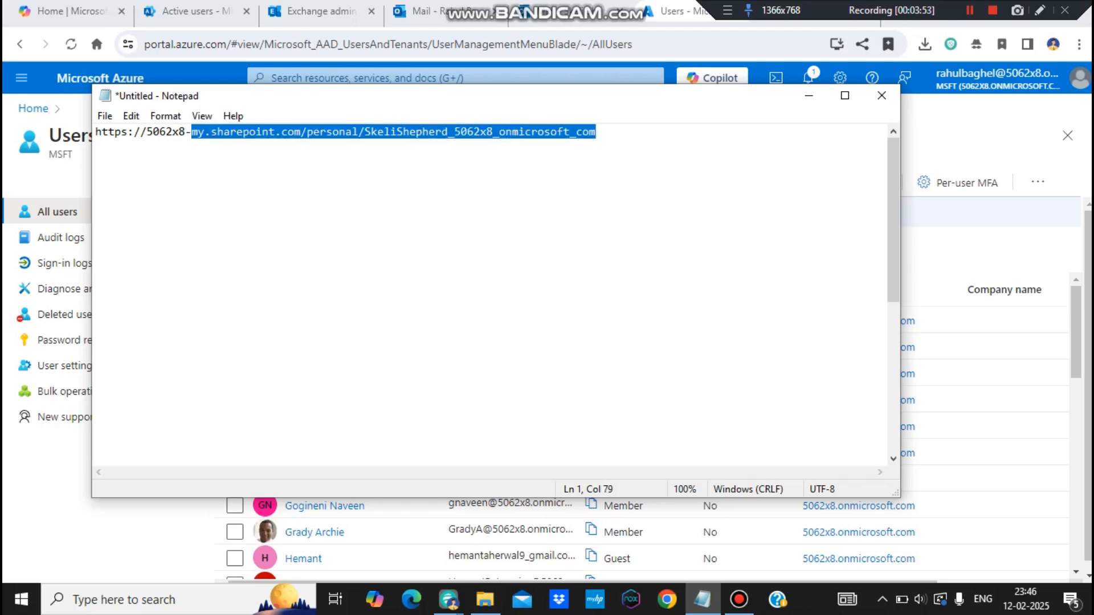
drag(186, 132, 141, 132)
drag(313, 132, 96, 145)
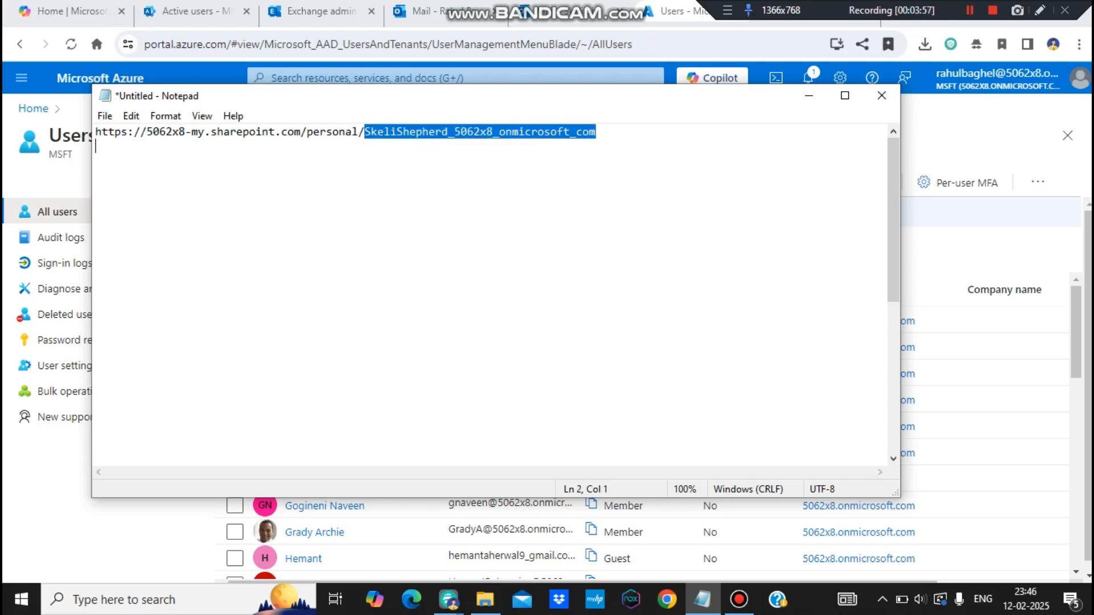
click(96, 146)
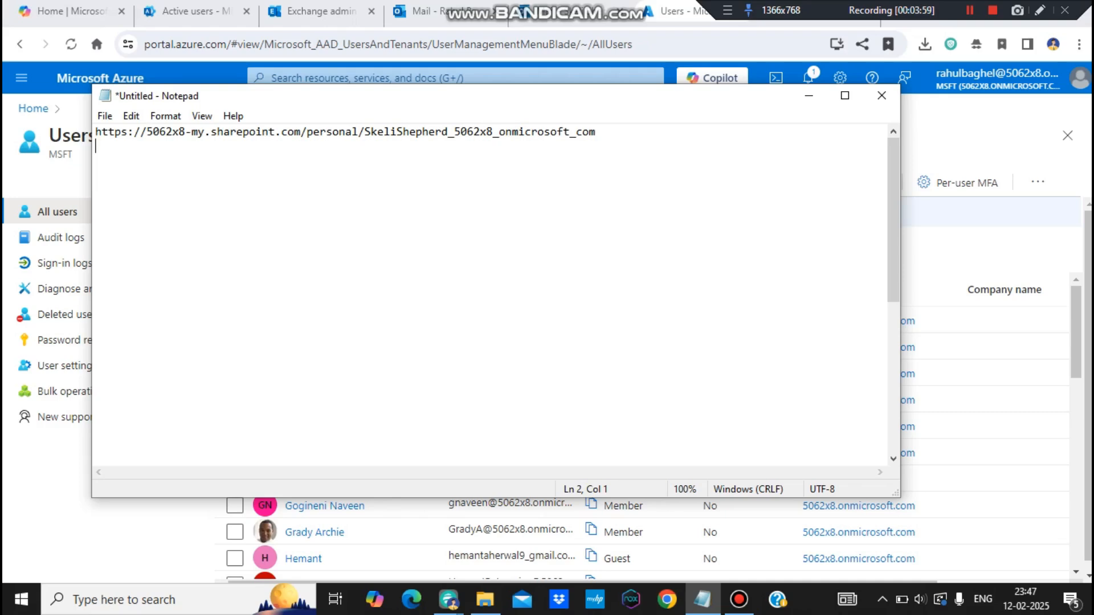
drag(576, 131, 556, 131)
click(96, 147)
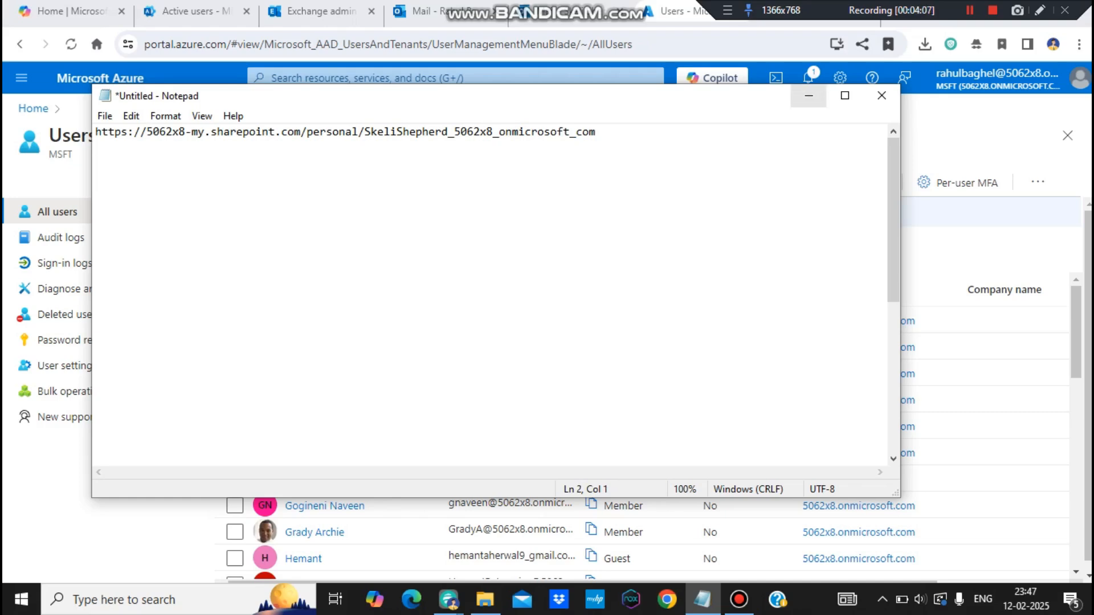
click(808, 95)
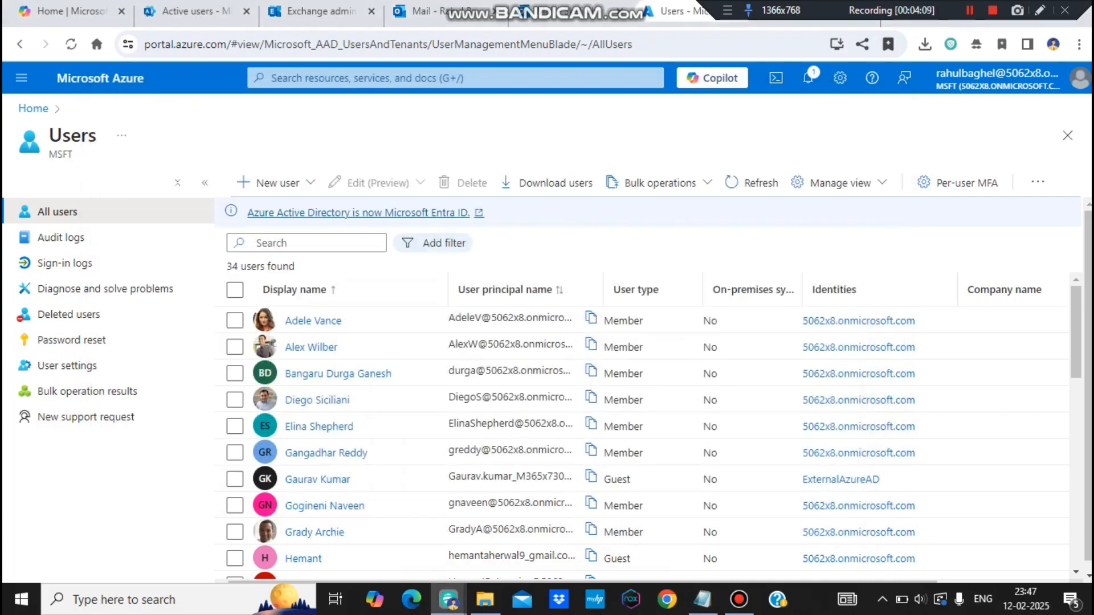